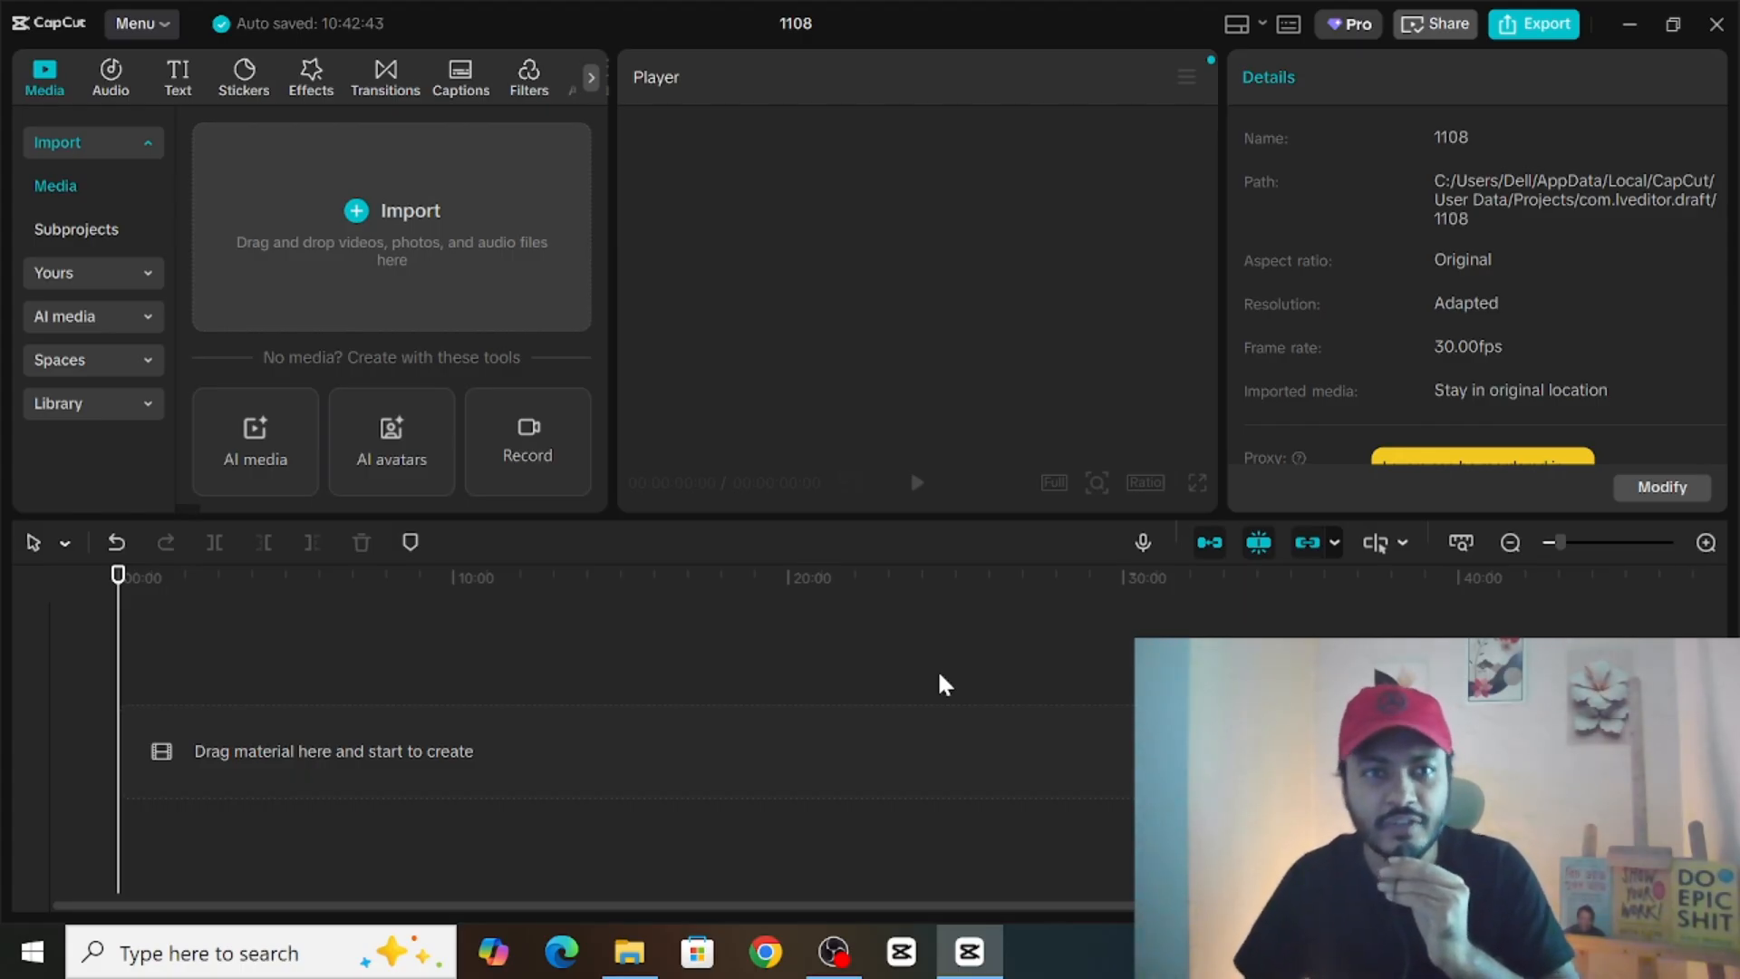
left_click(630, 952)
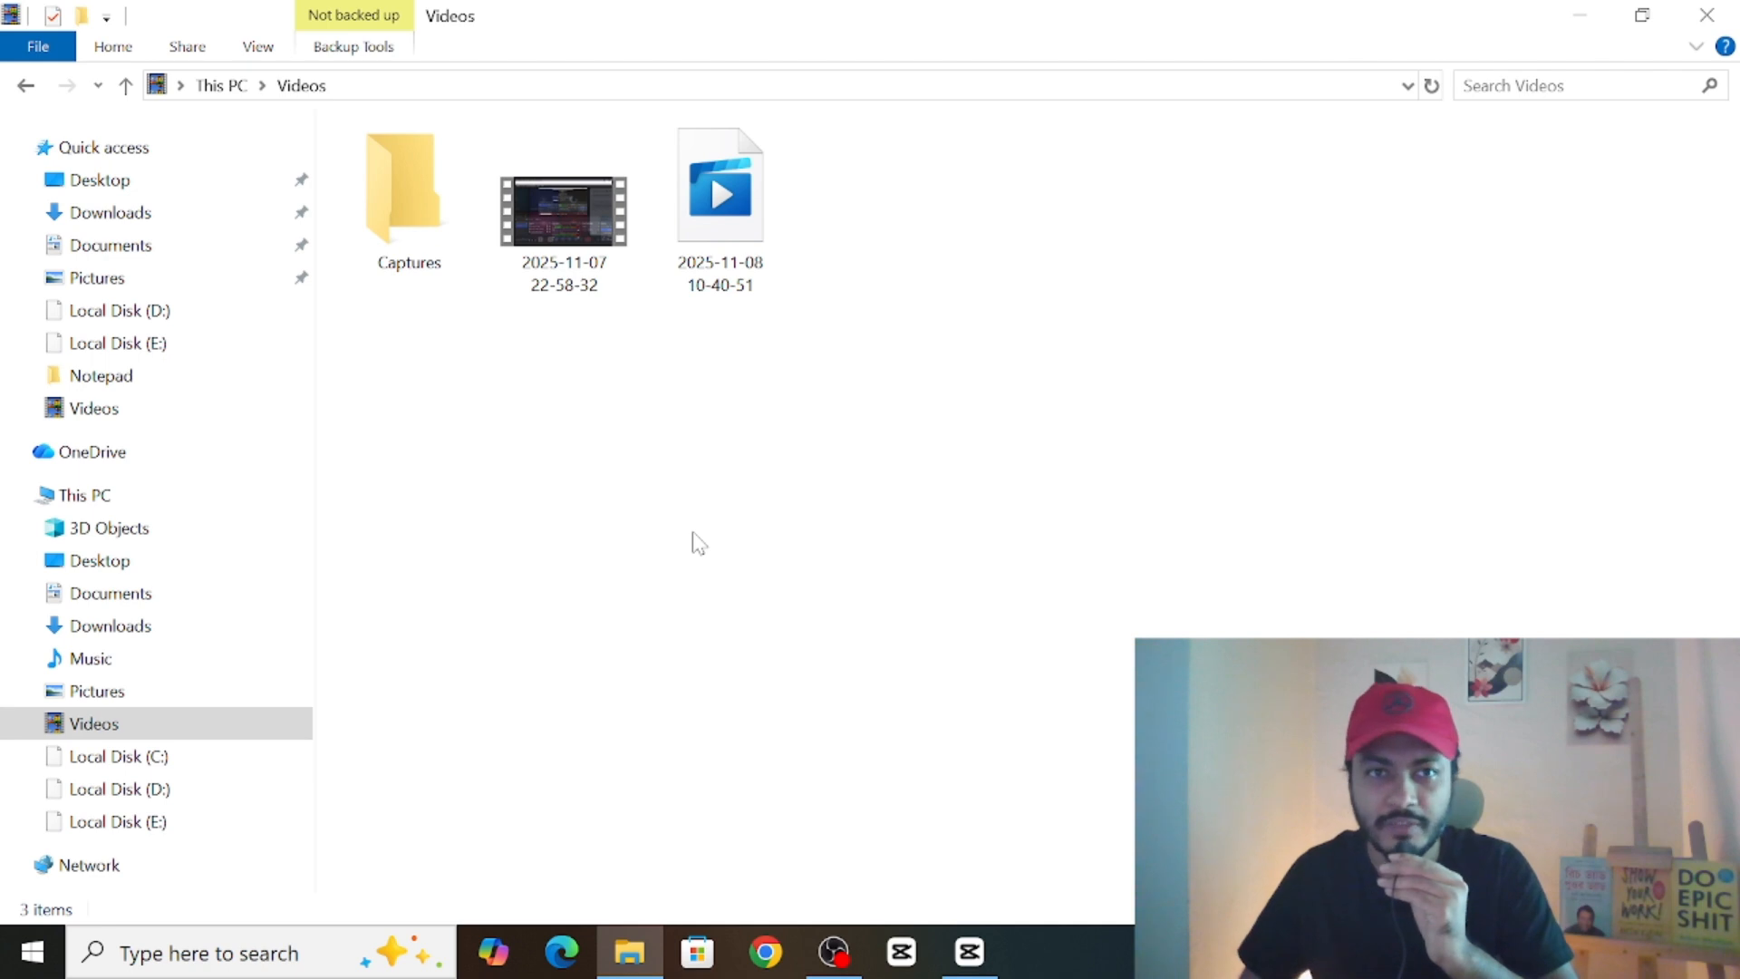
left_click(971, 950)
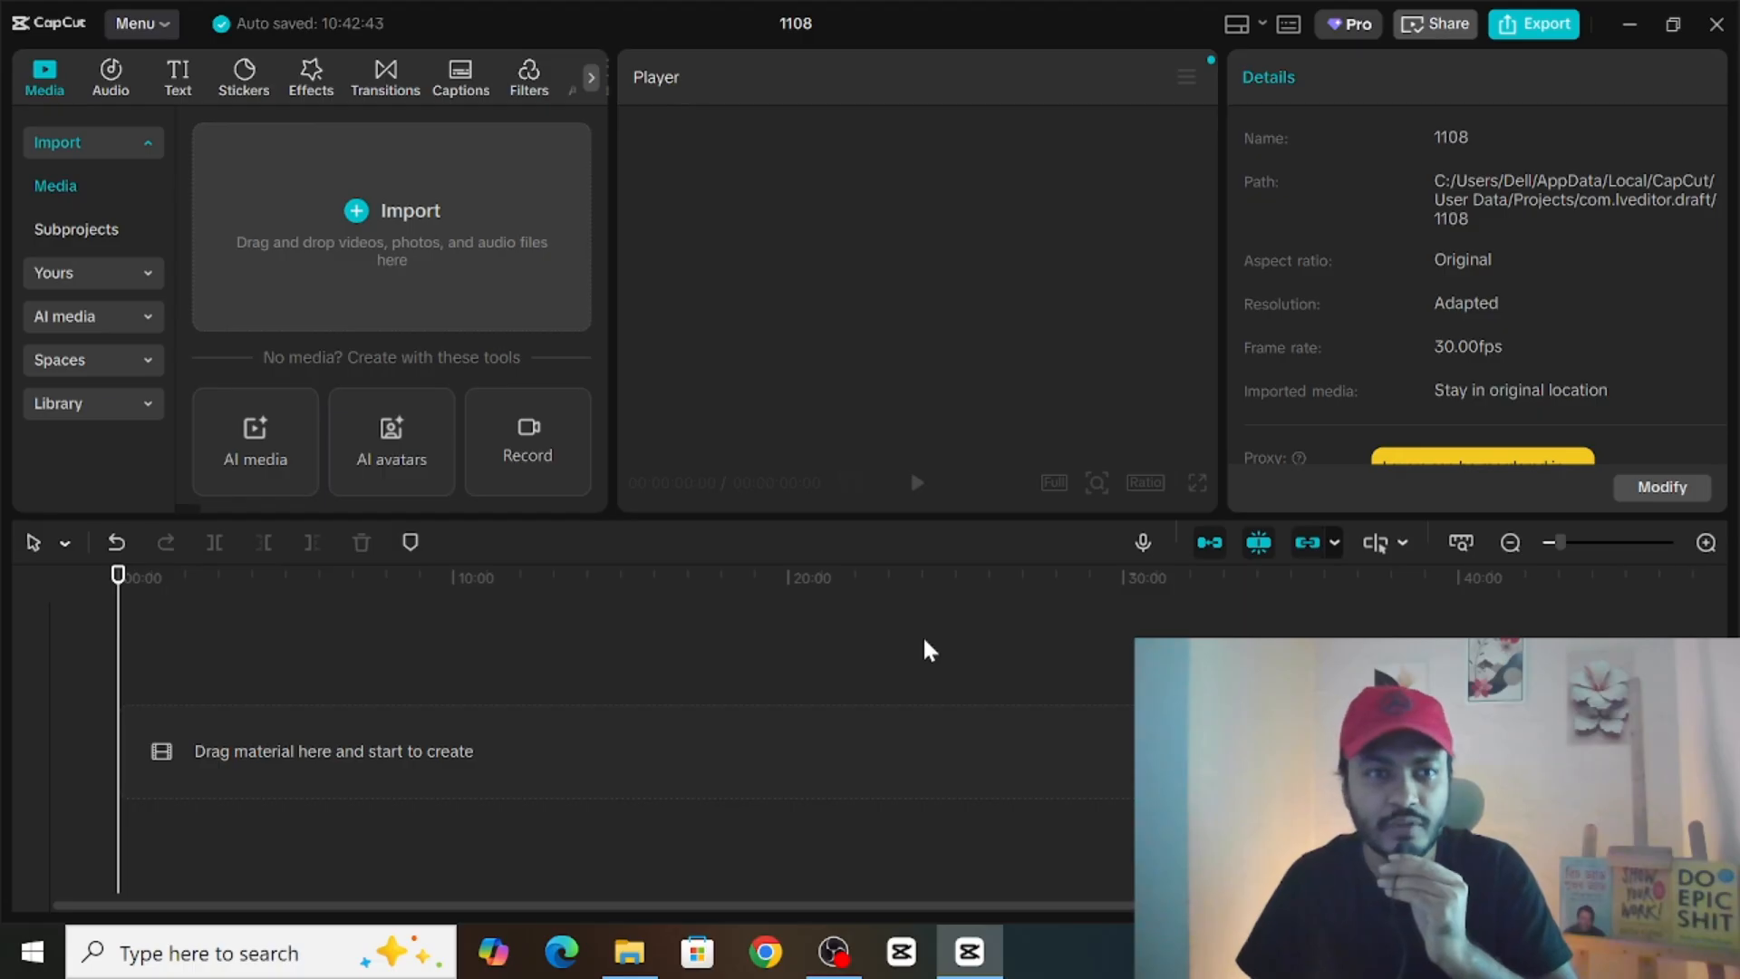
left_click(421, 247)
left_click(474, 282)
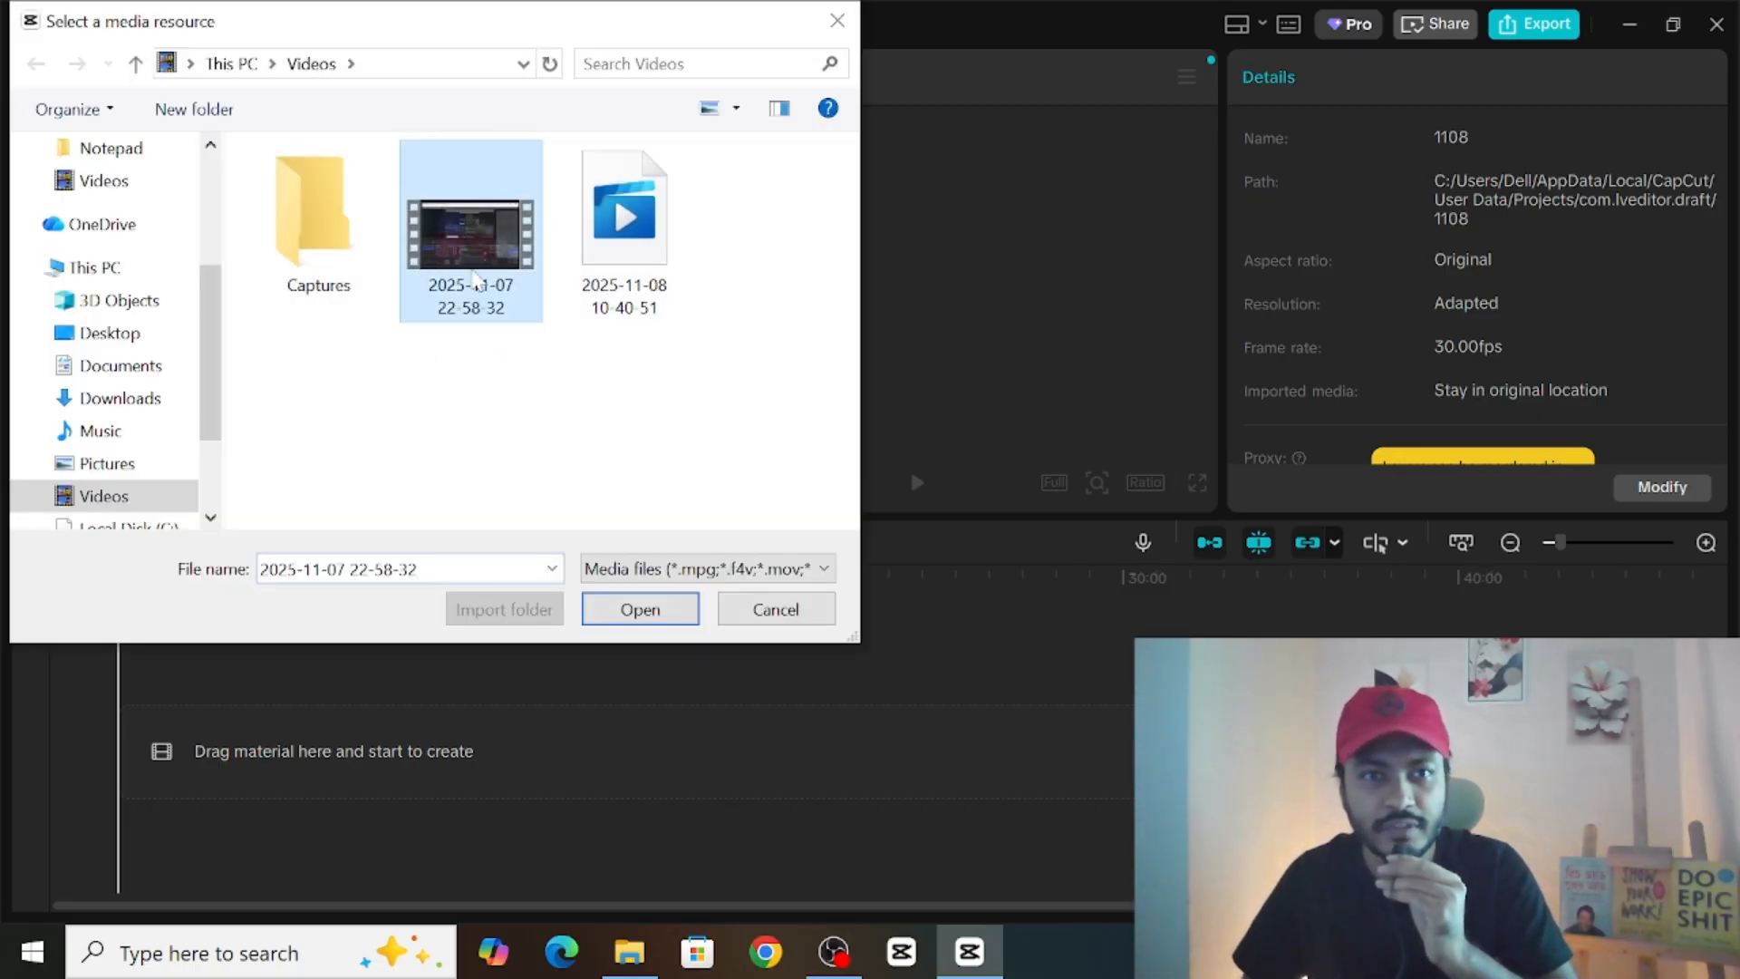
left_click(641, 609)
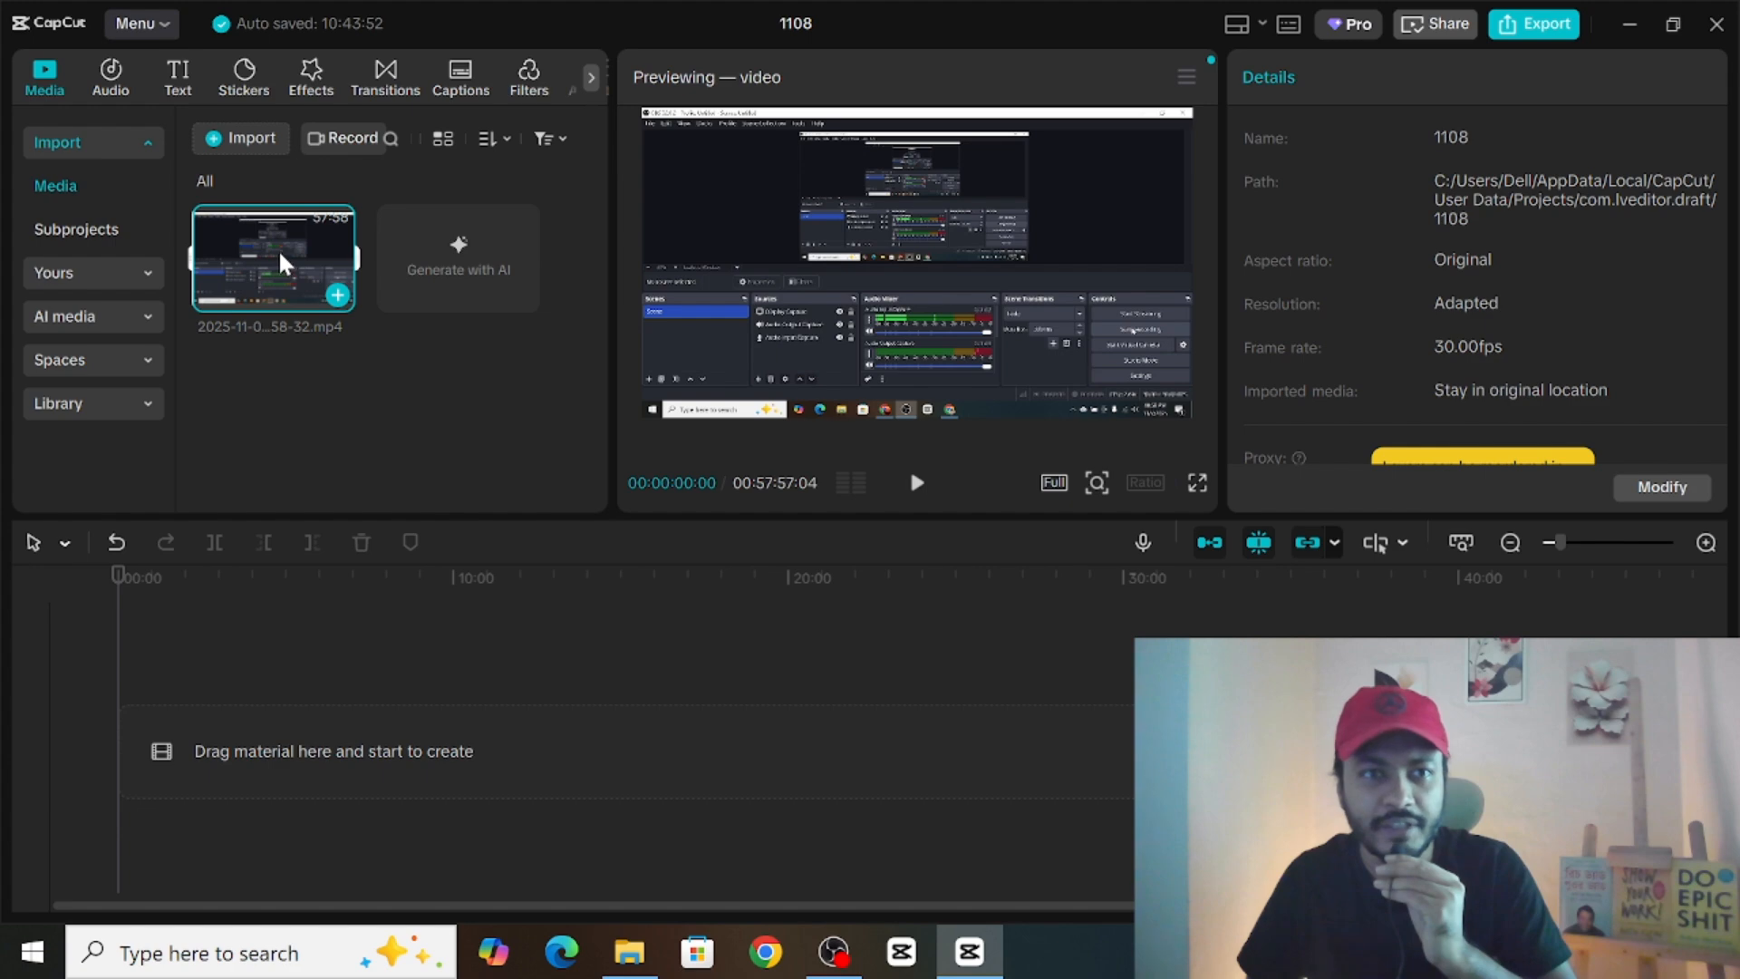
left_click_drag(280, 249, 265, 736)
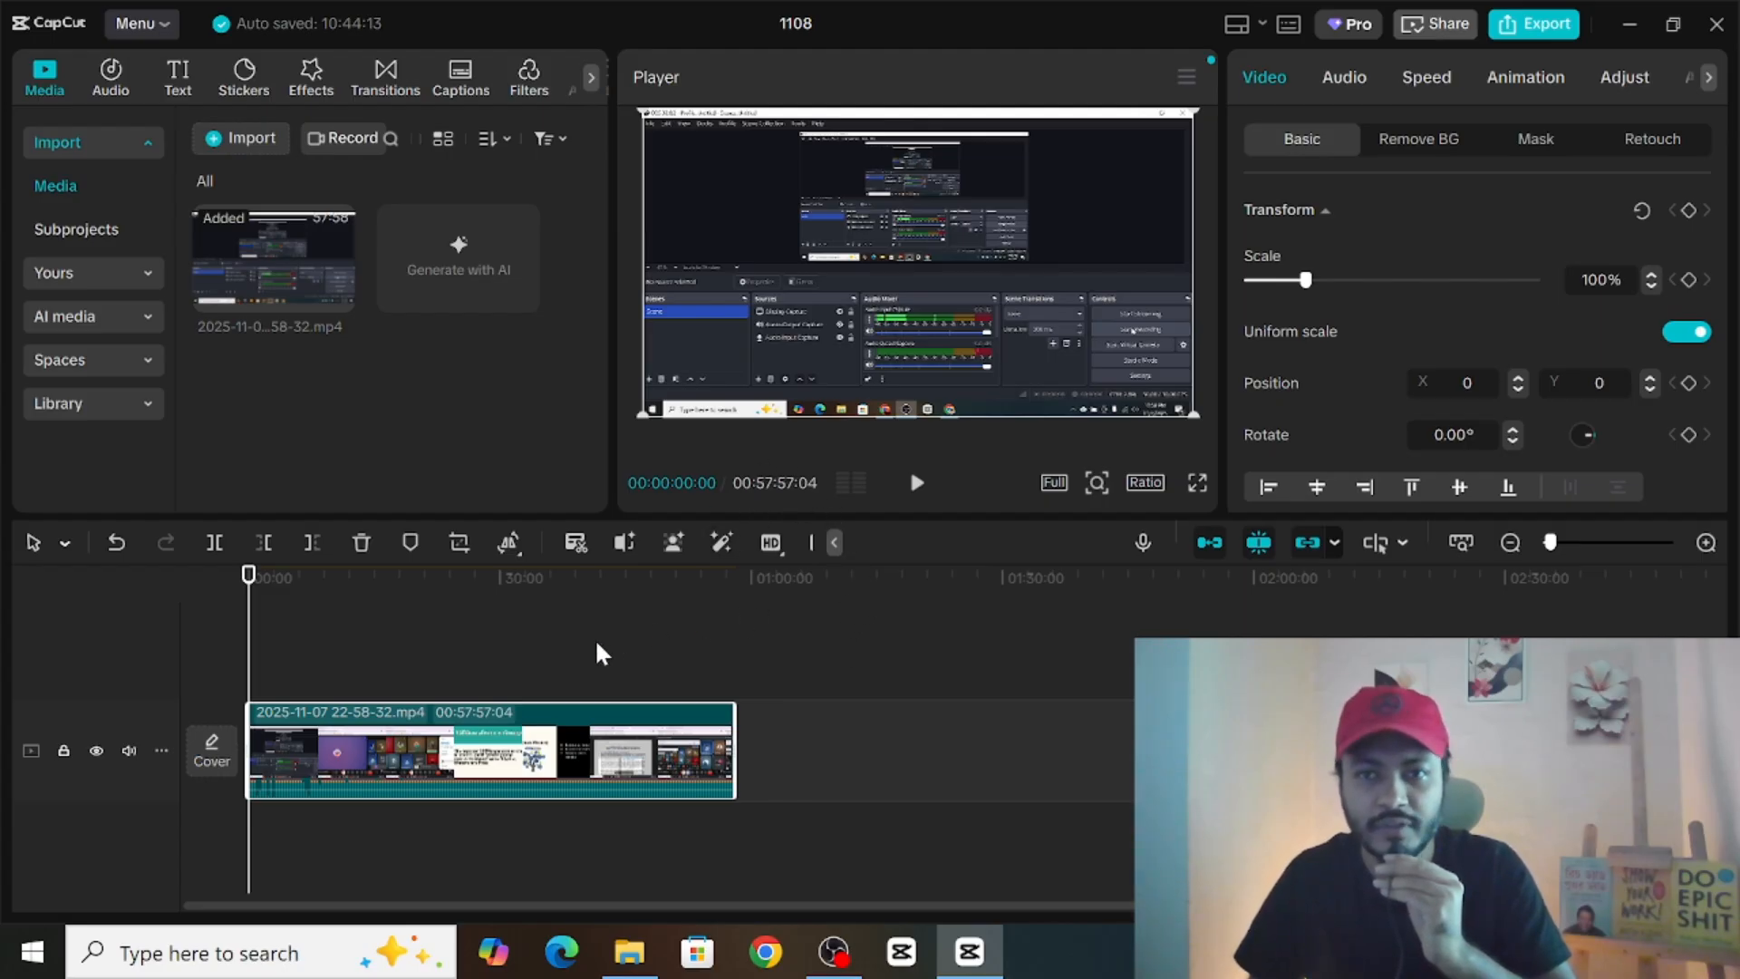
Step: Split the clip at 00:07:15:05 and delete the part before the cut
left_click(1707, 542)
left_click(1707, 542)
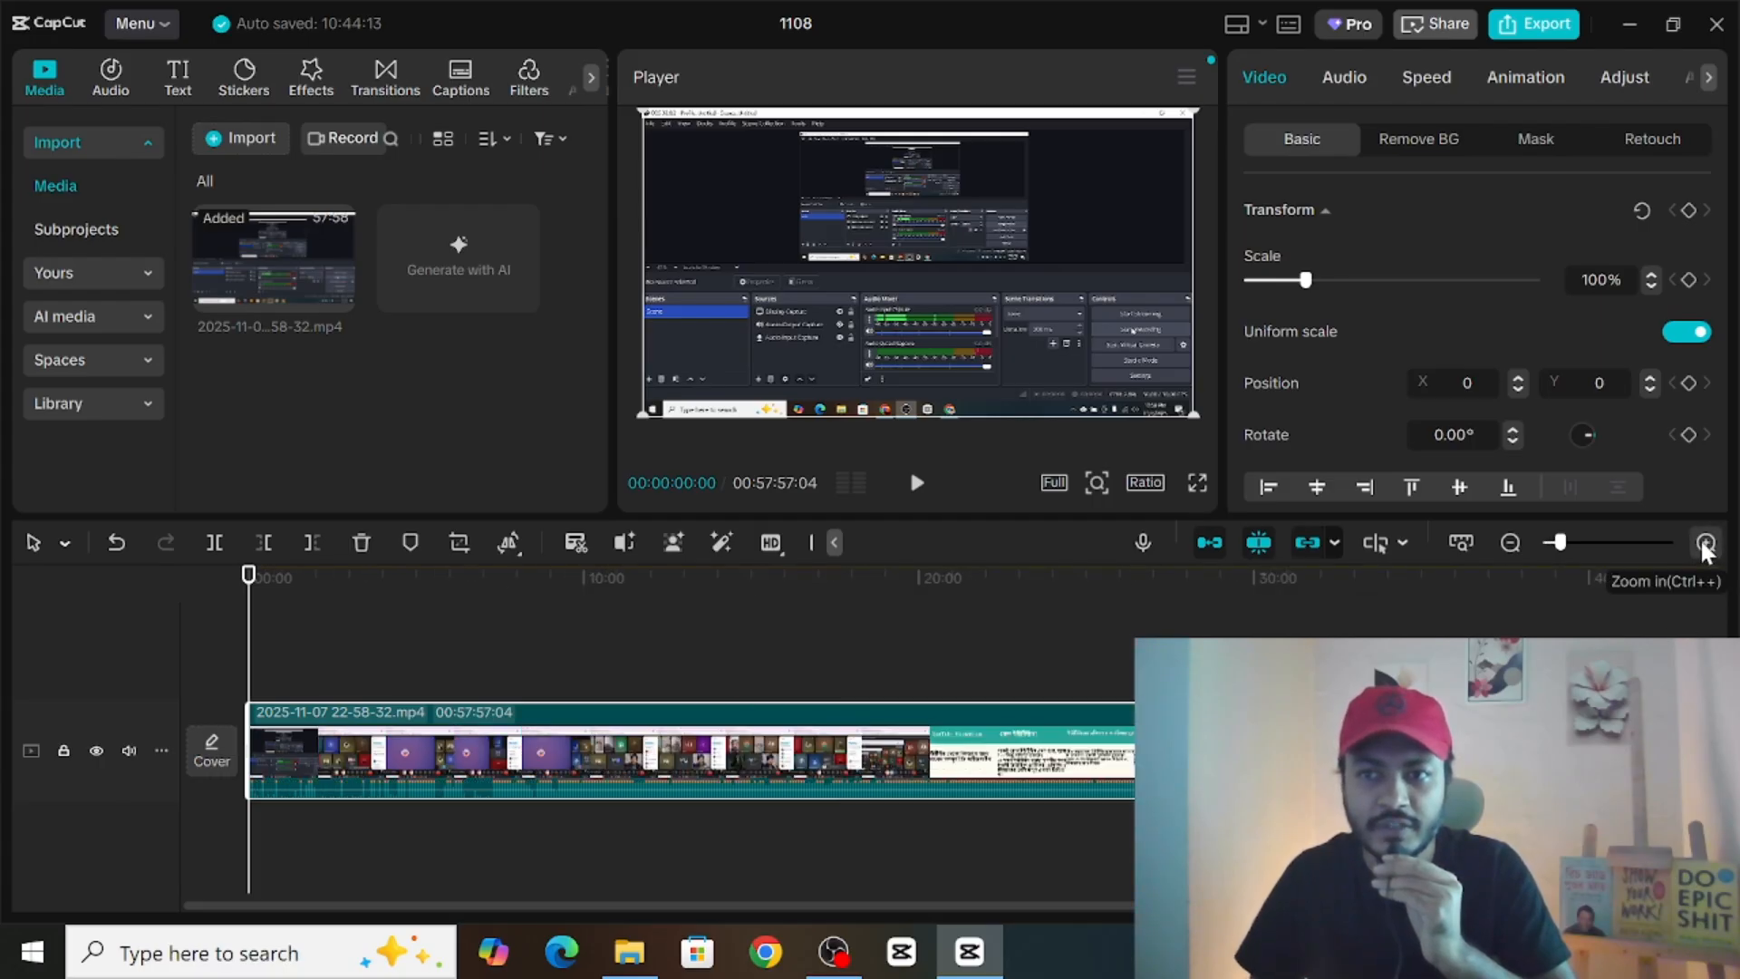
left_click(1508, 542)
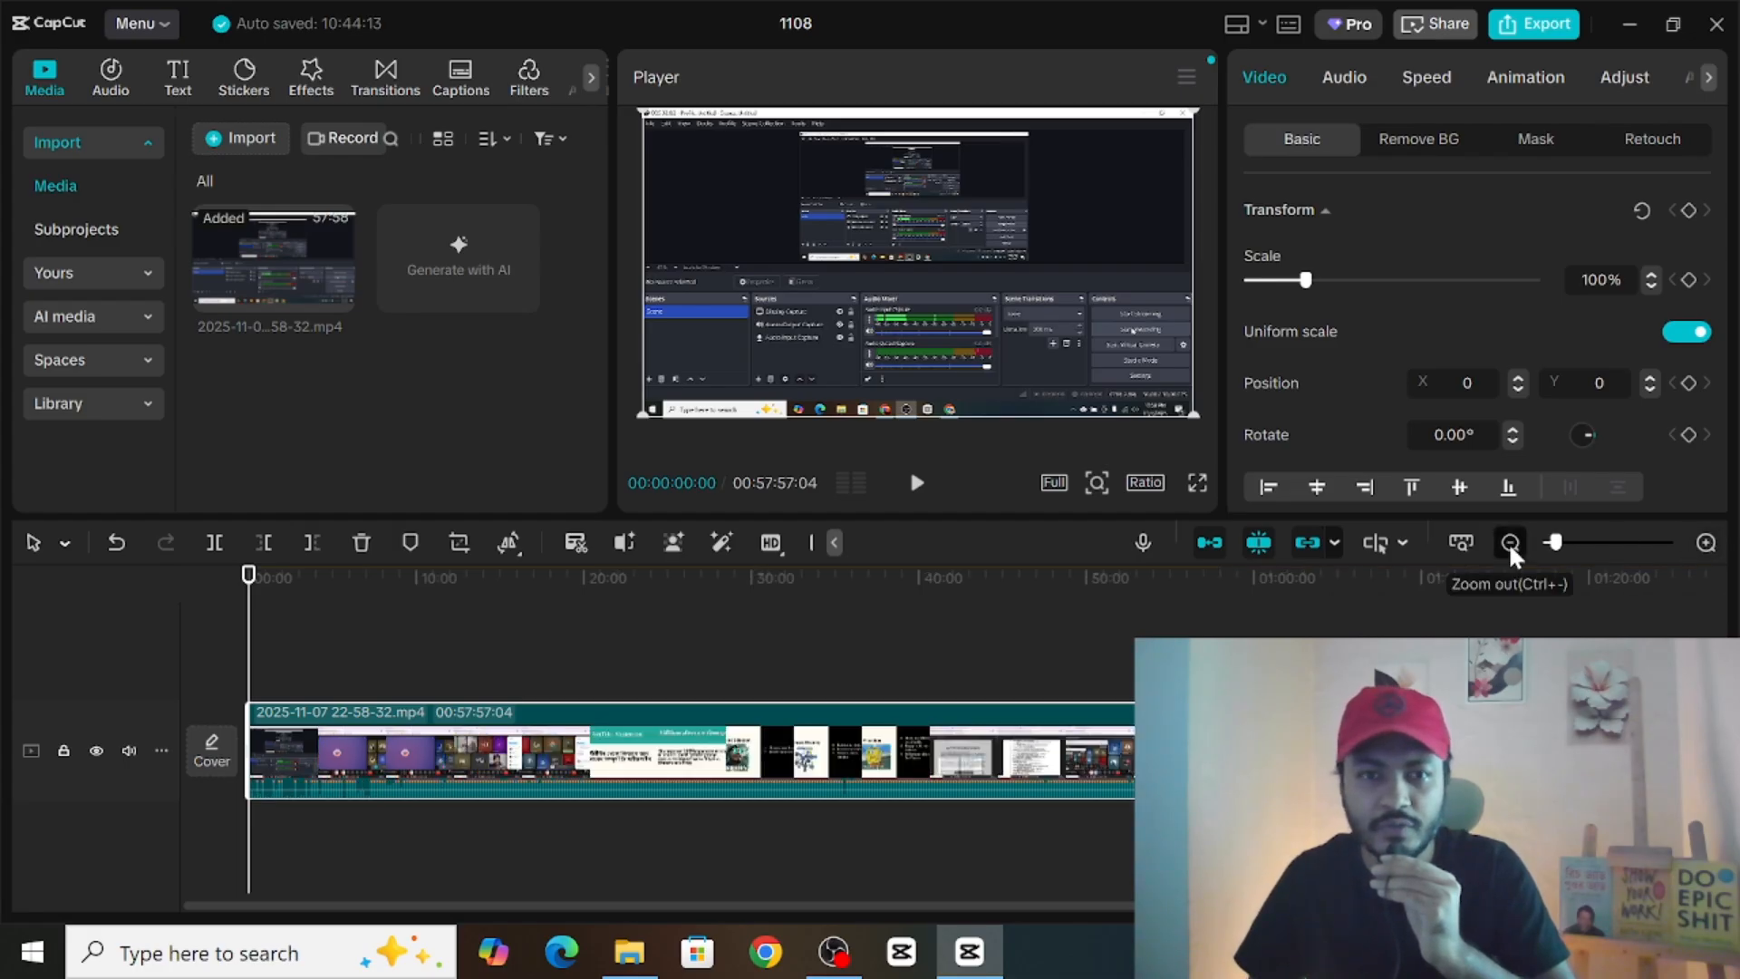
left_click(1508, 542)
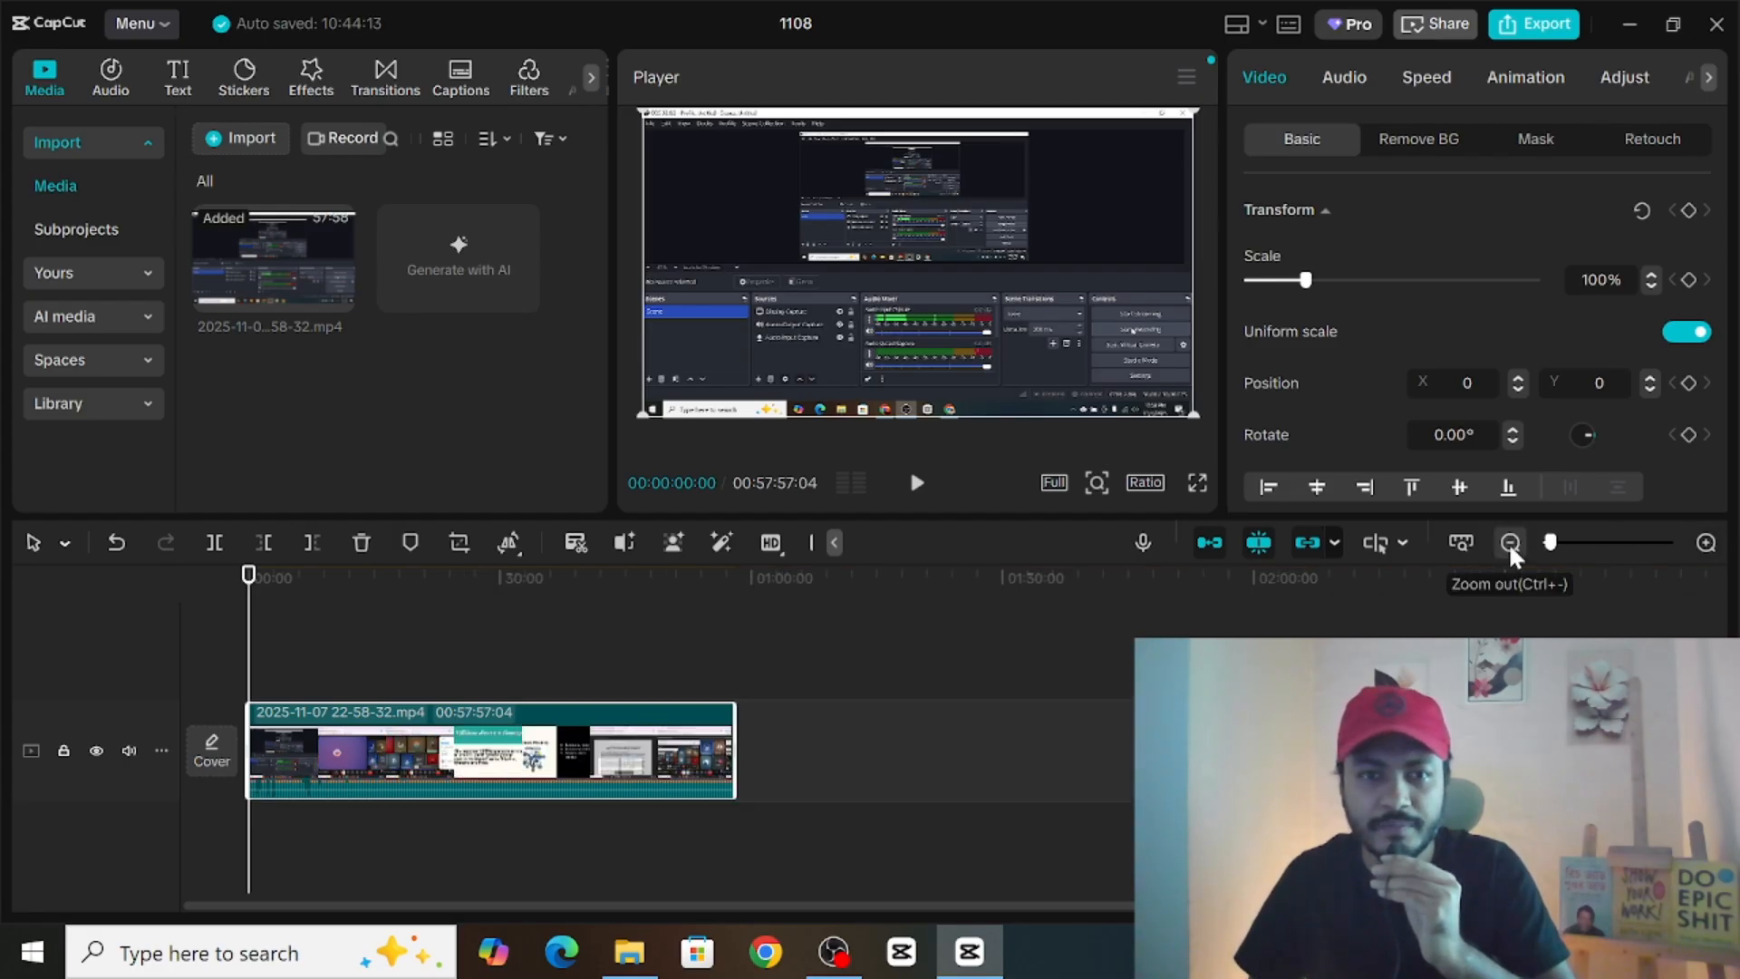
left_click(1706, 543)
left_click(1706, 543)
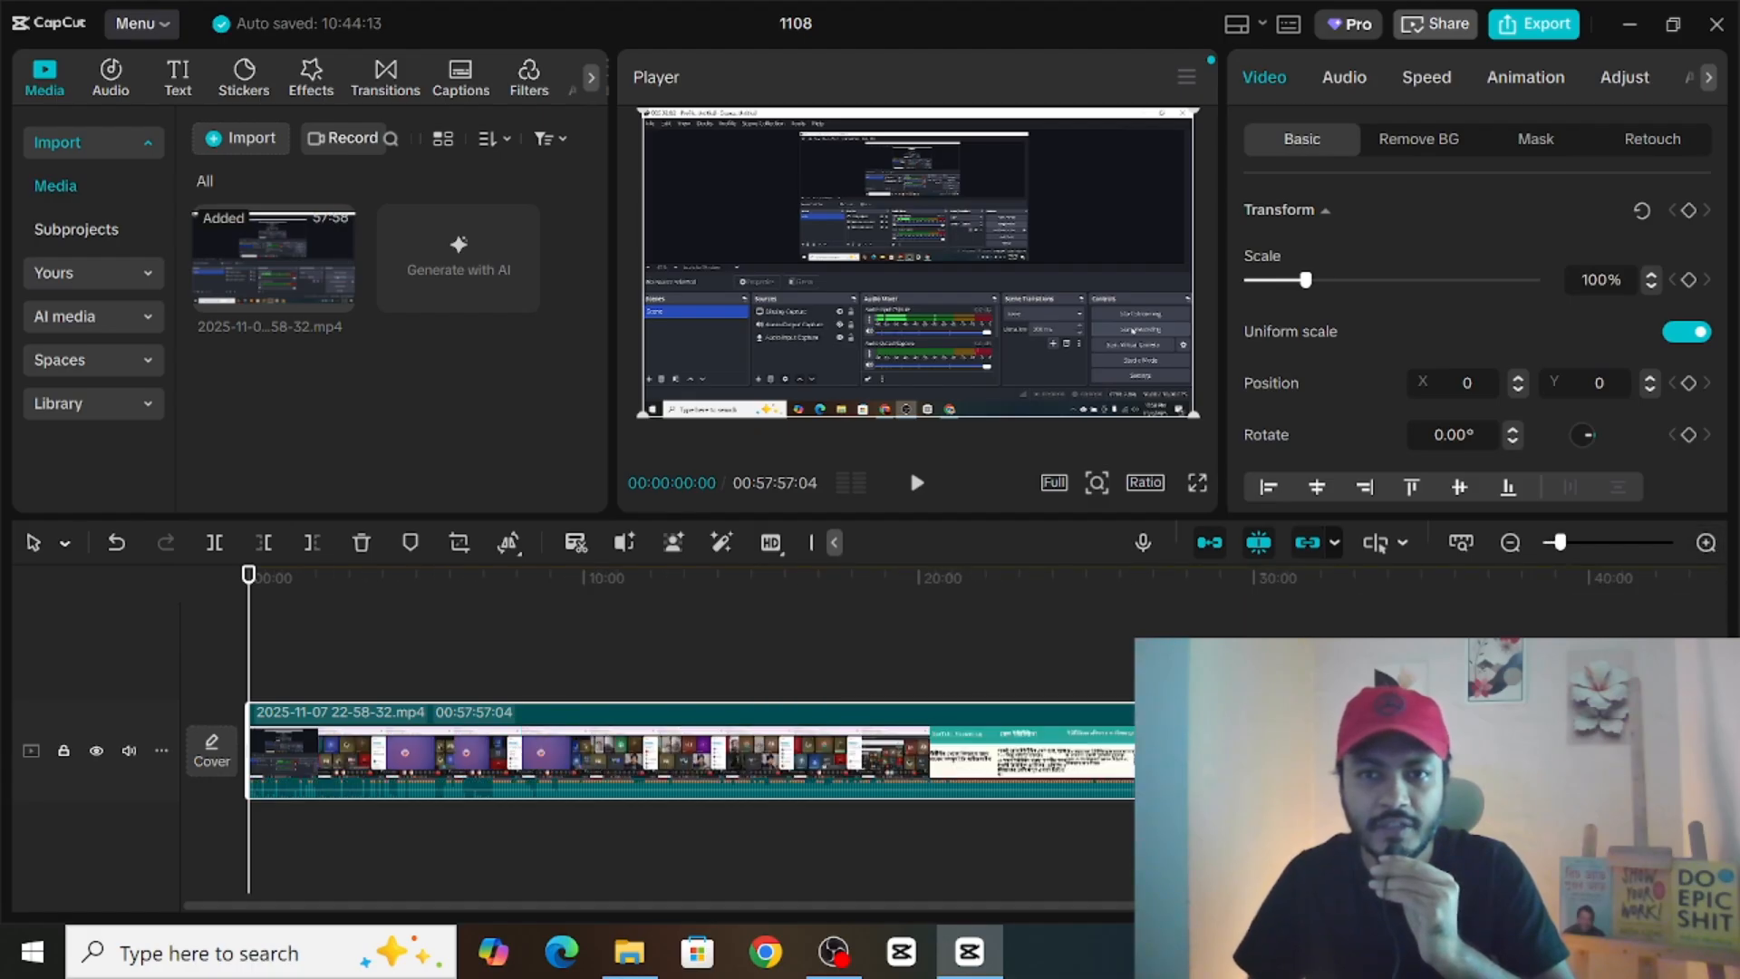
left_click(1706, 543)
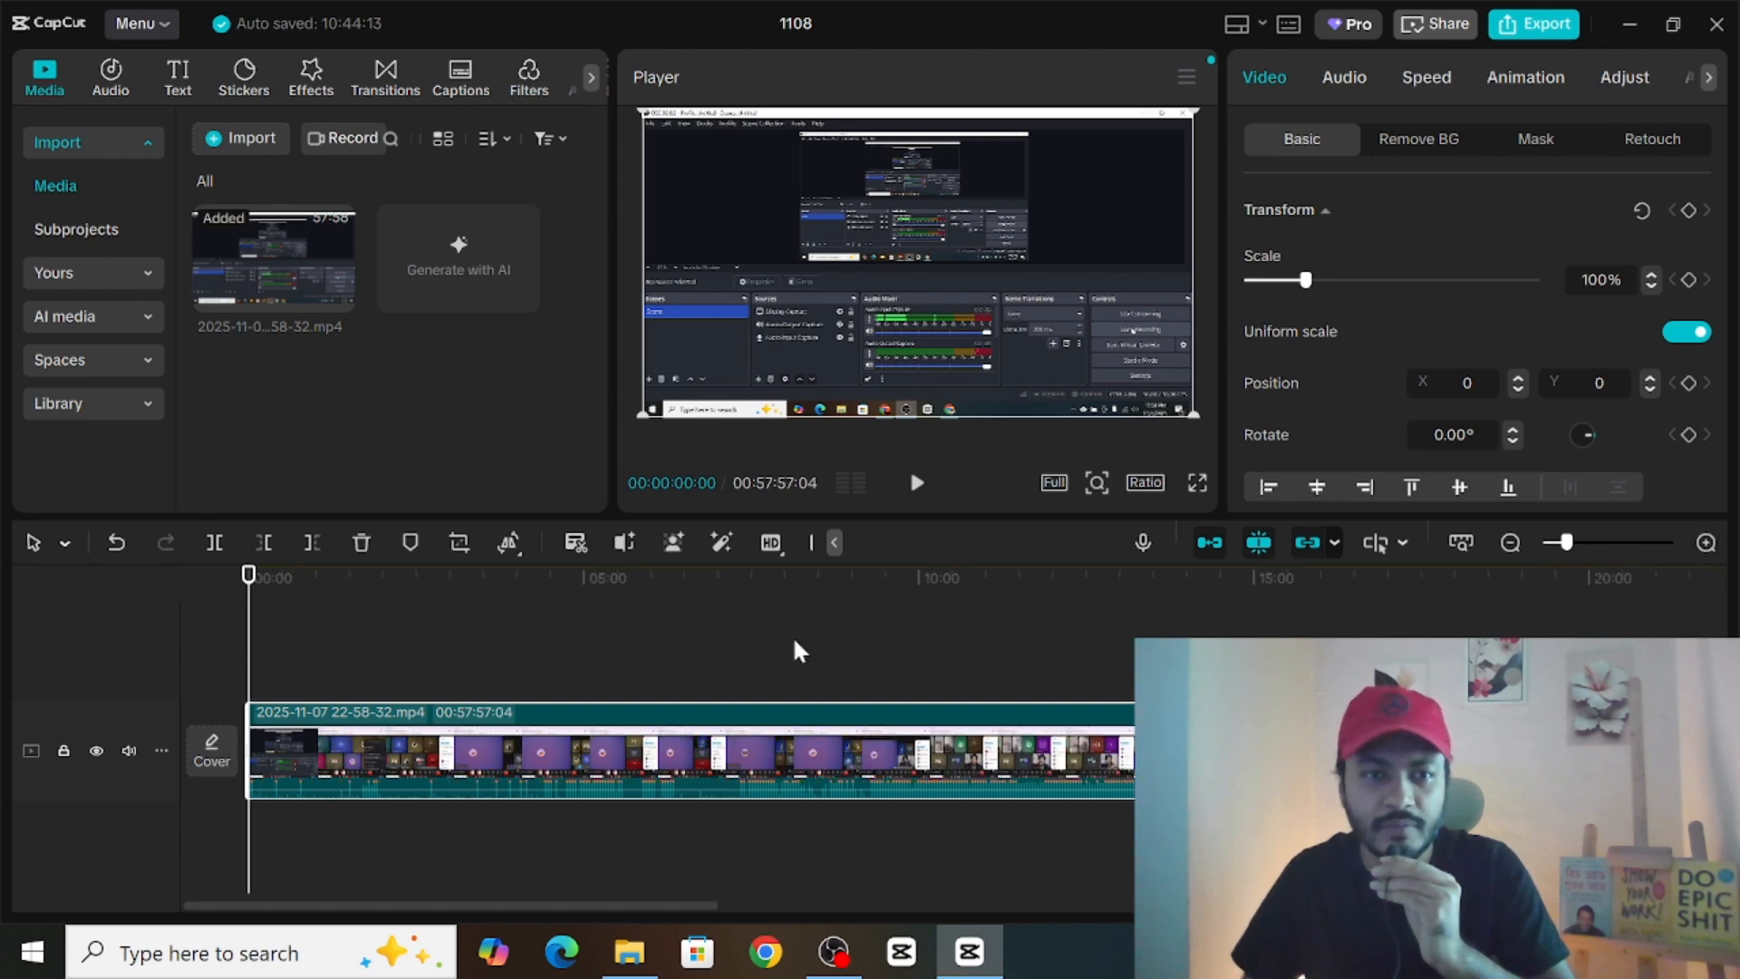
left_click(1704, 544)
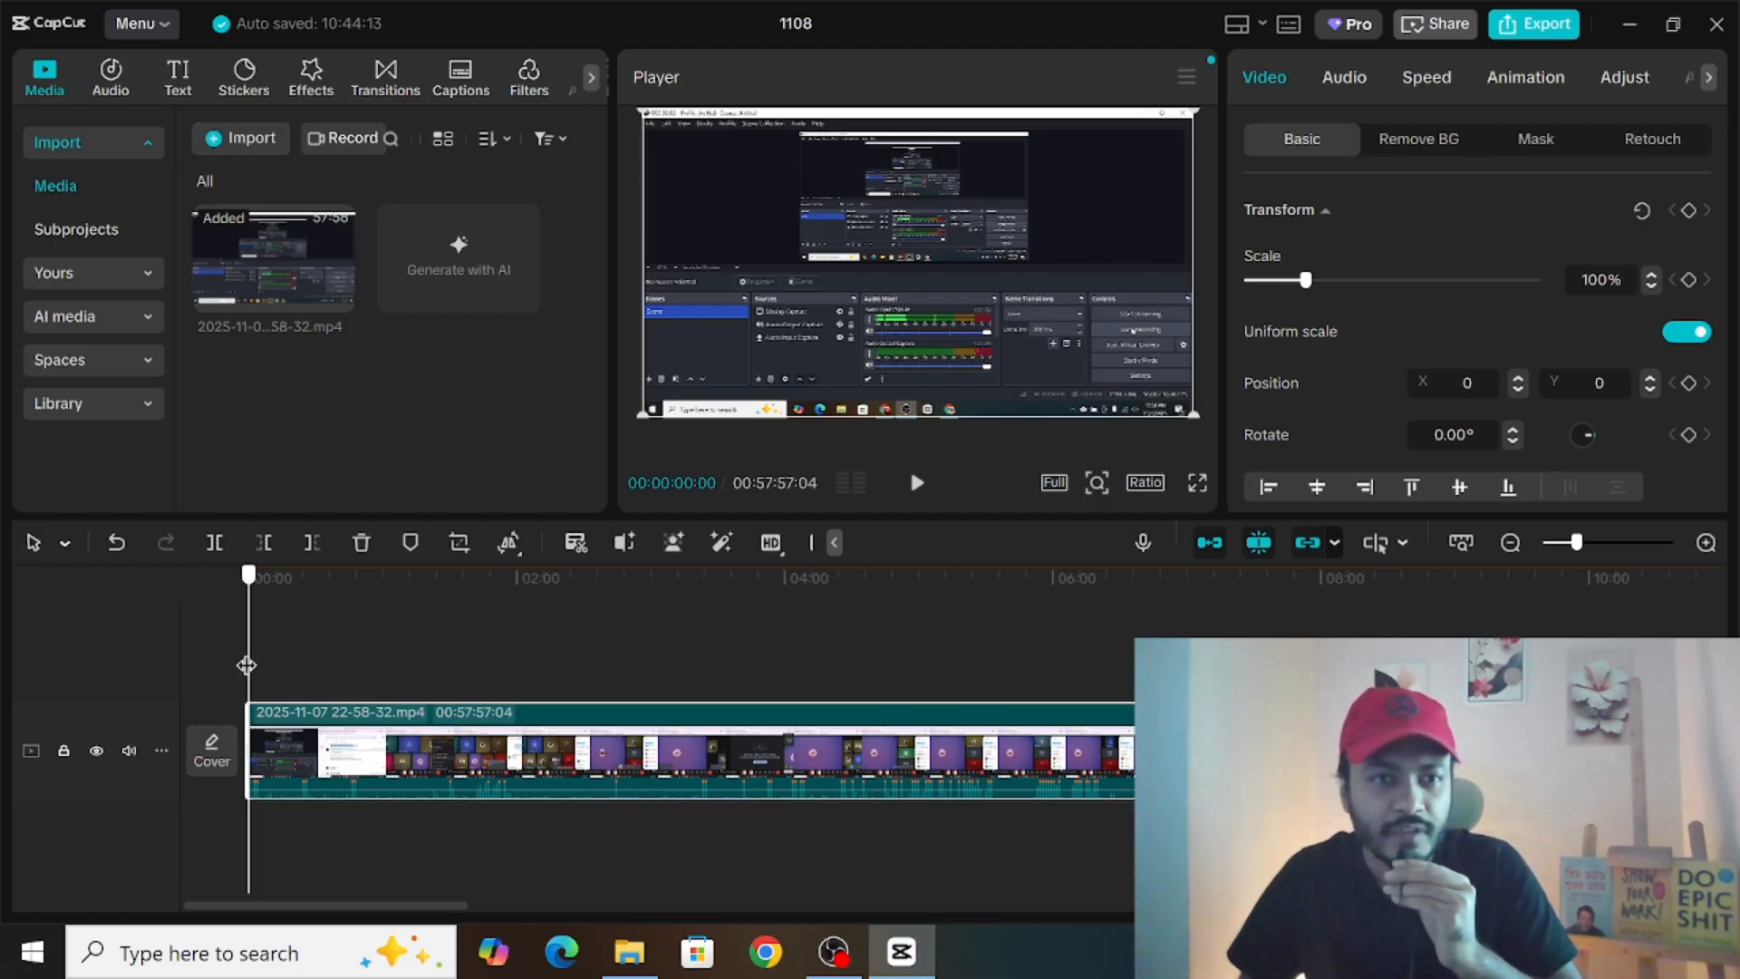
left_click_drag(248, 666, 1221, 790)
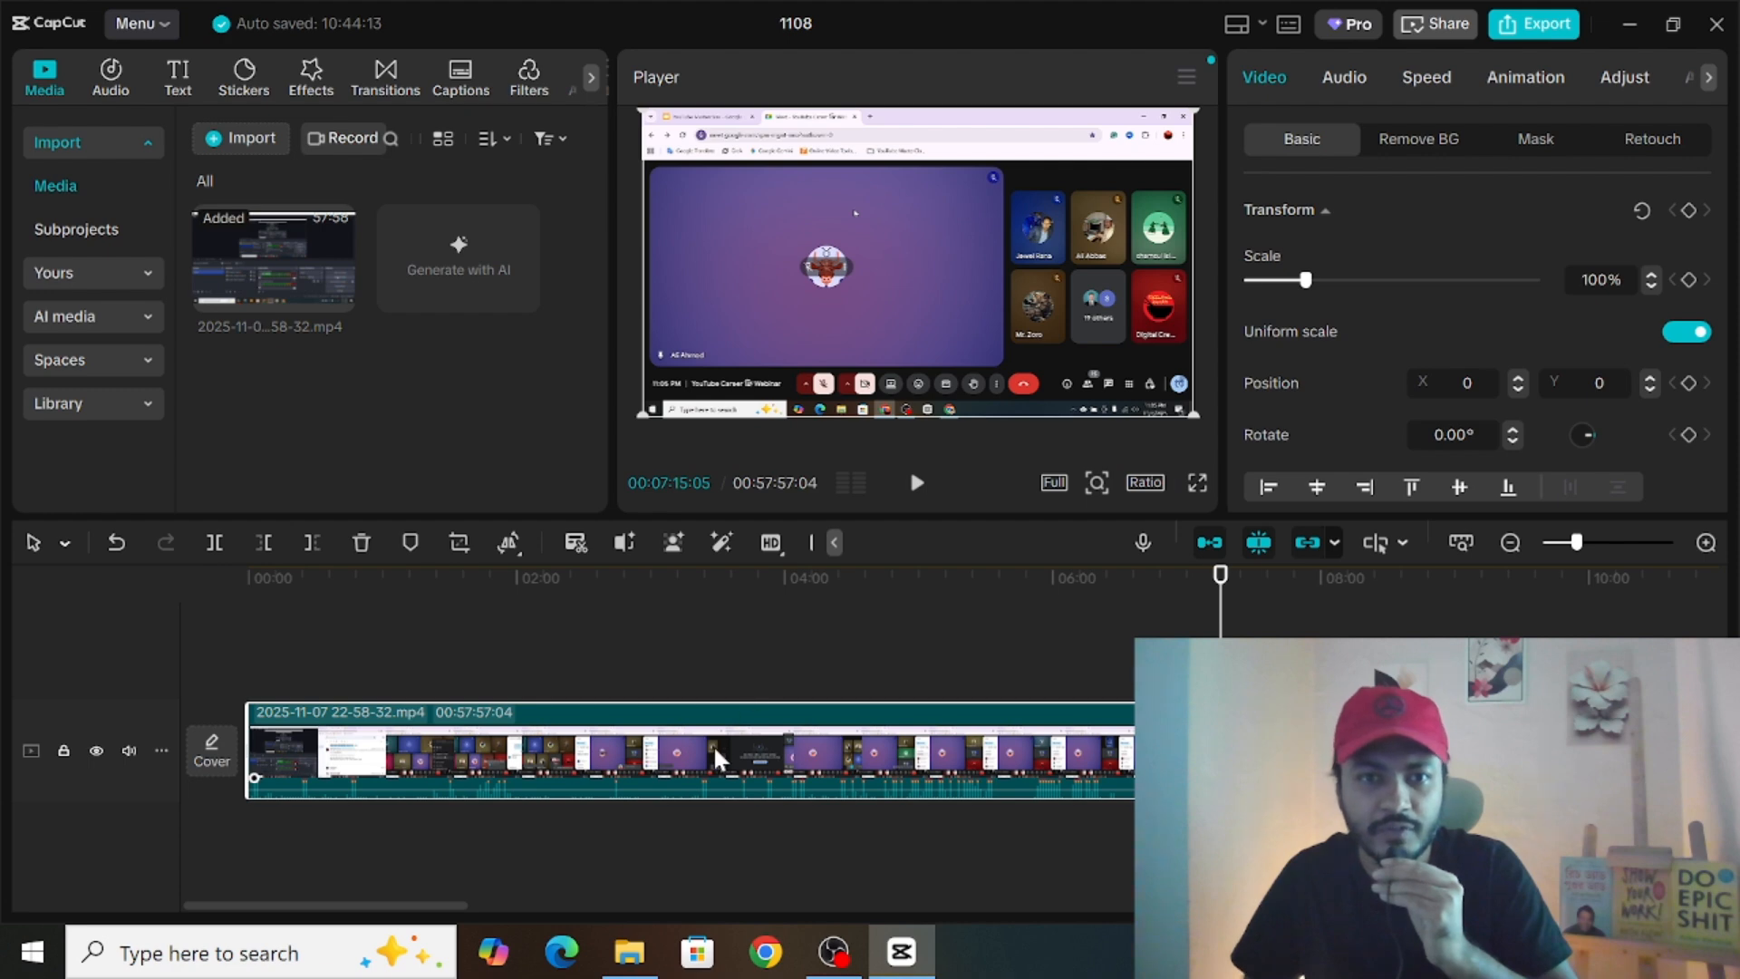
left_click(214, 542)
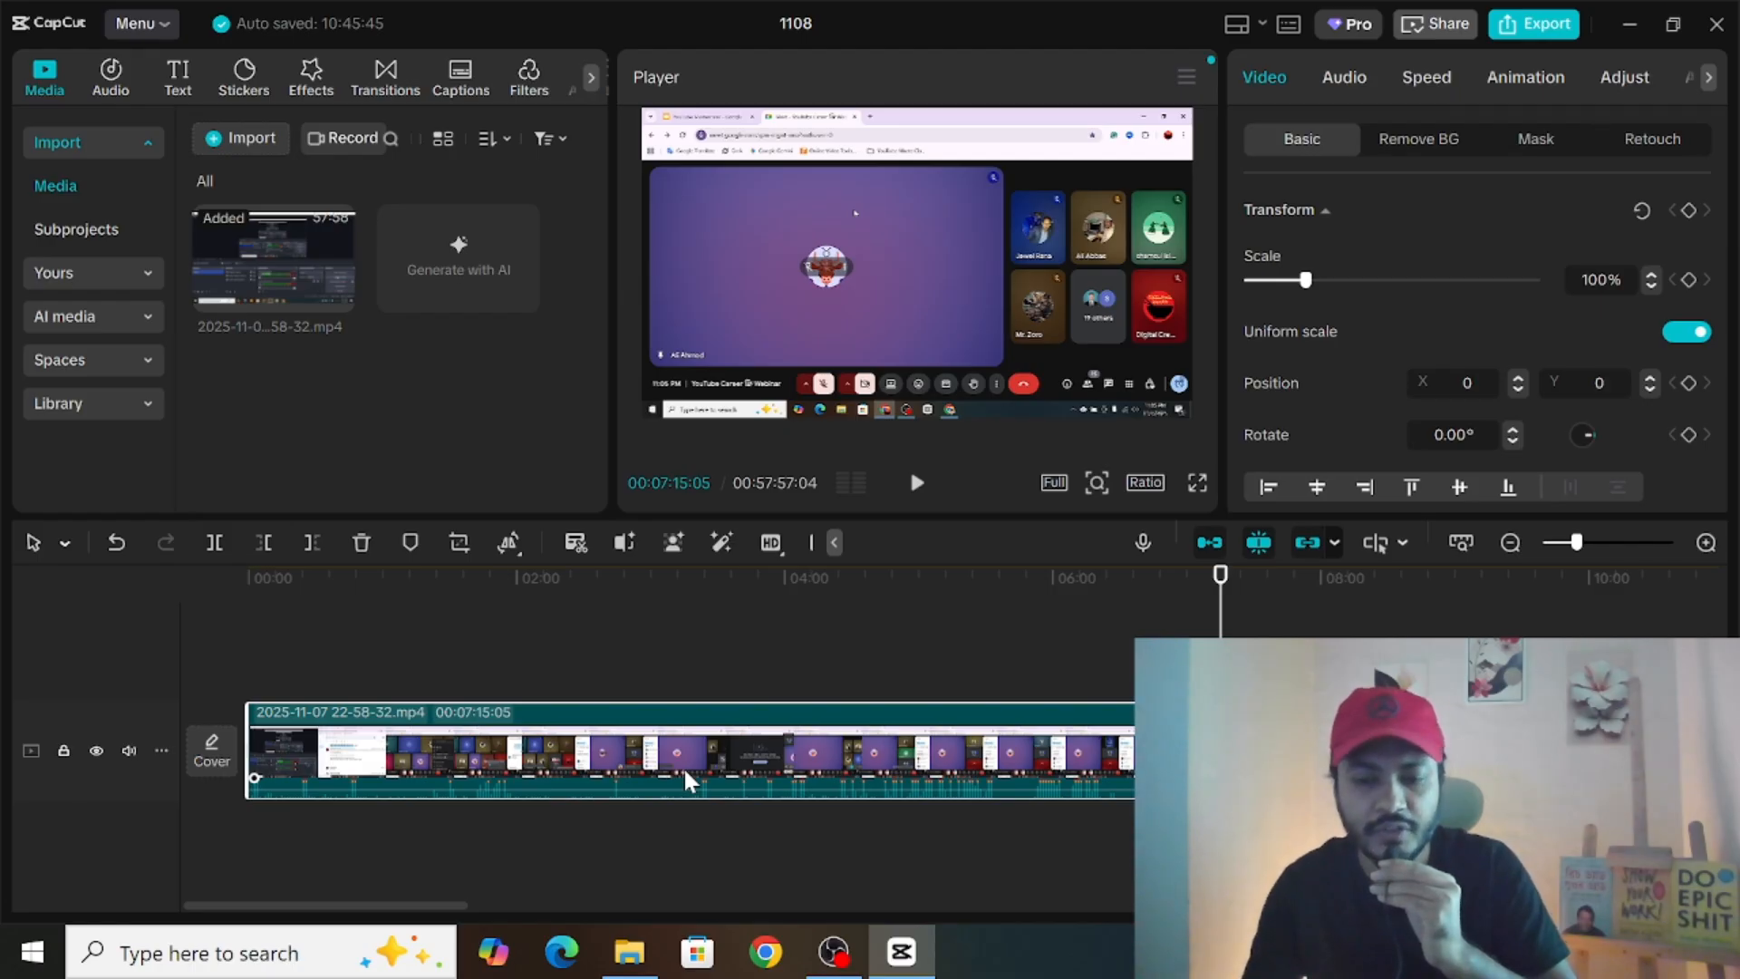
key("Delete")
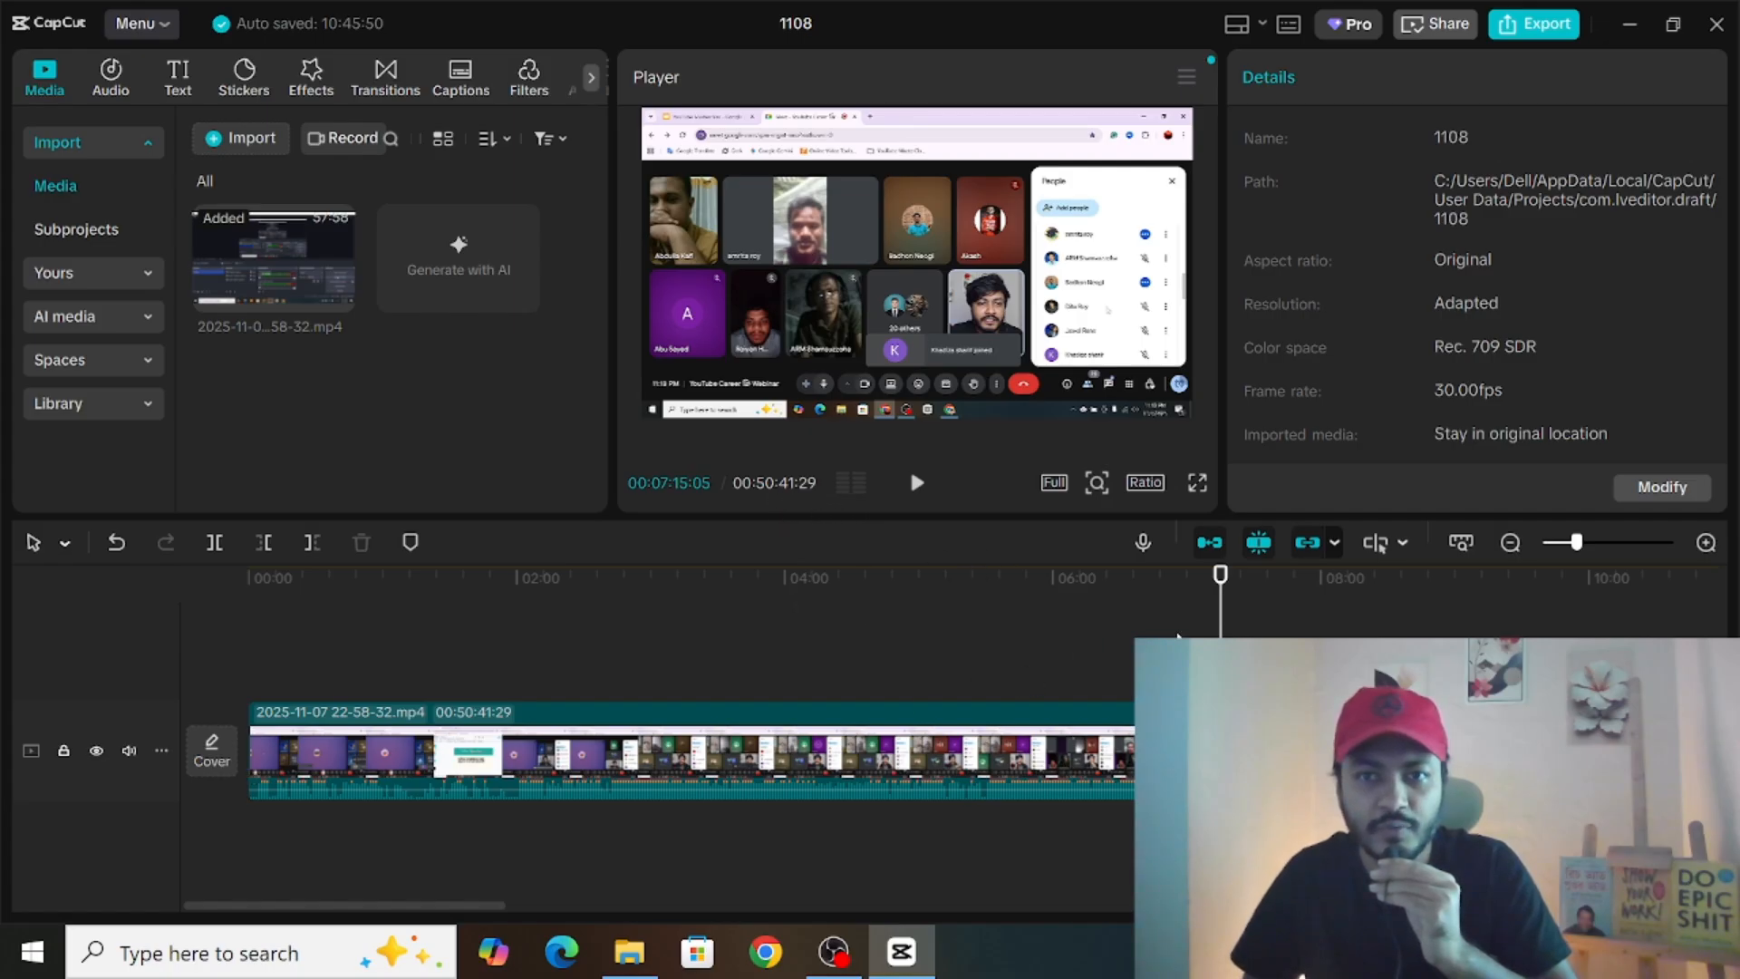
Step: Scrub from the start of the remaining clip, split it at 00:01:57:14 and delete the part before the cut
left_click_drag(1220, 752, 235, 770)
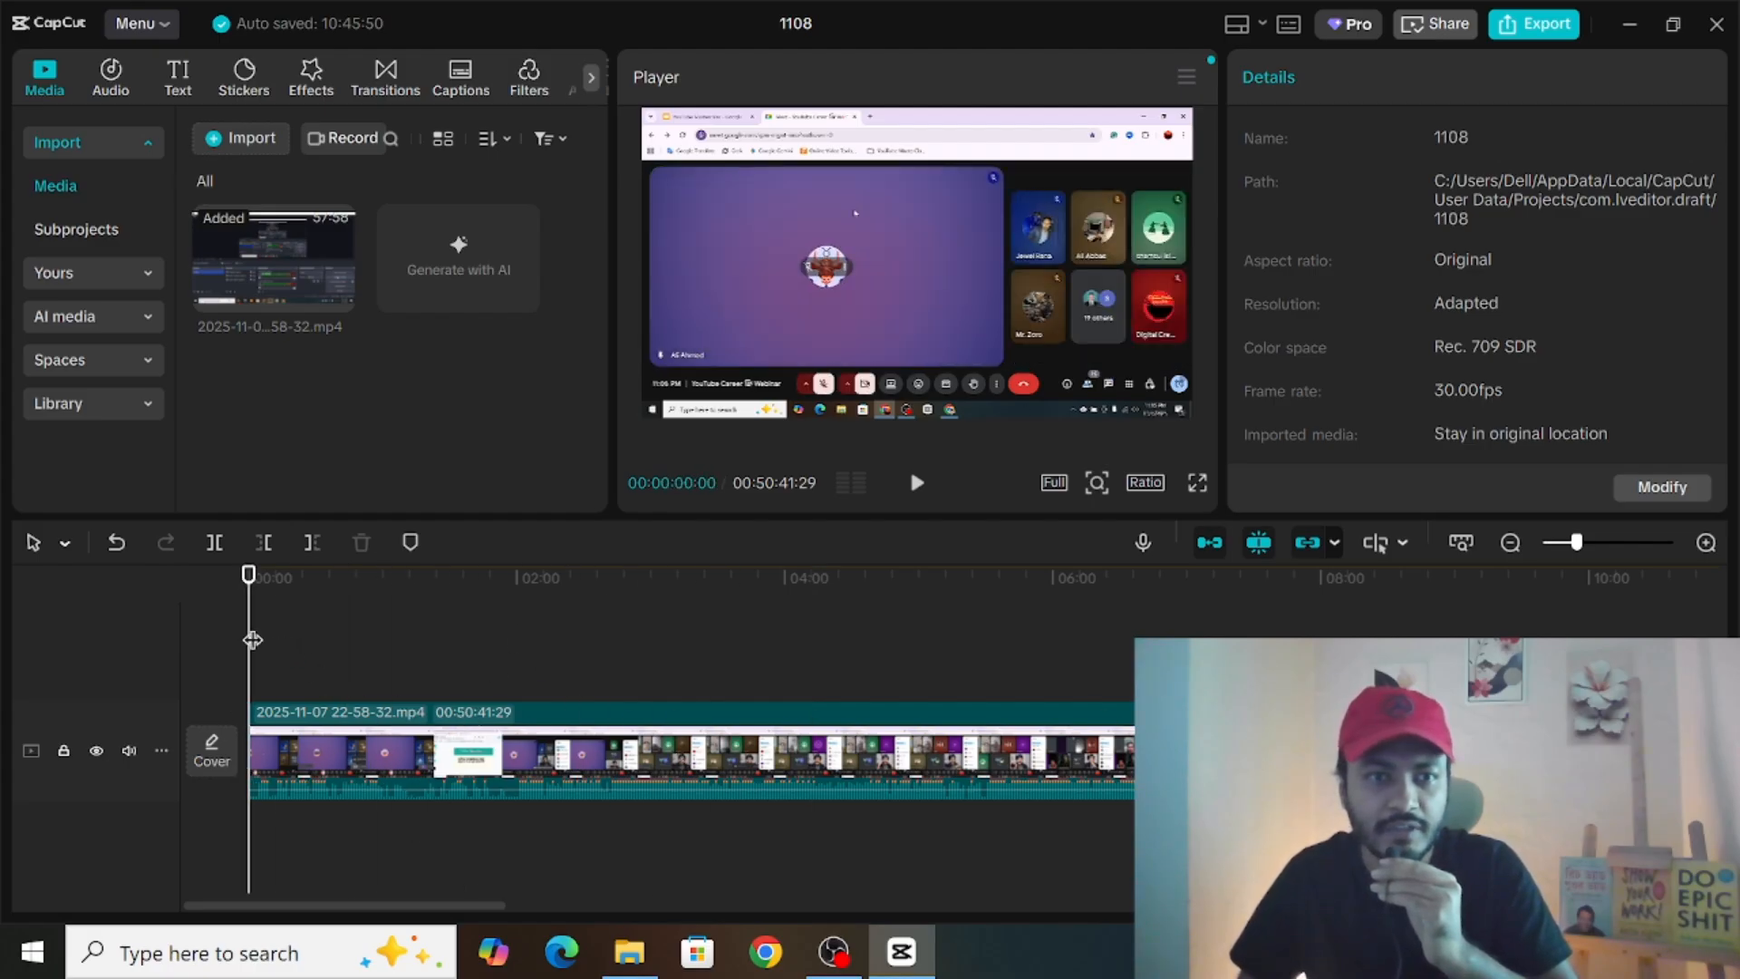
left_click_drag(248, 640, 511, 693)
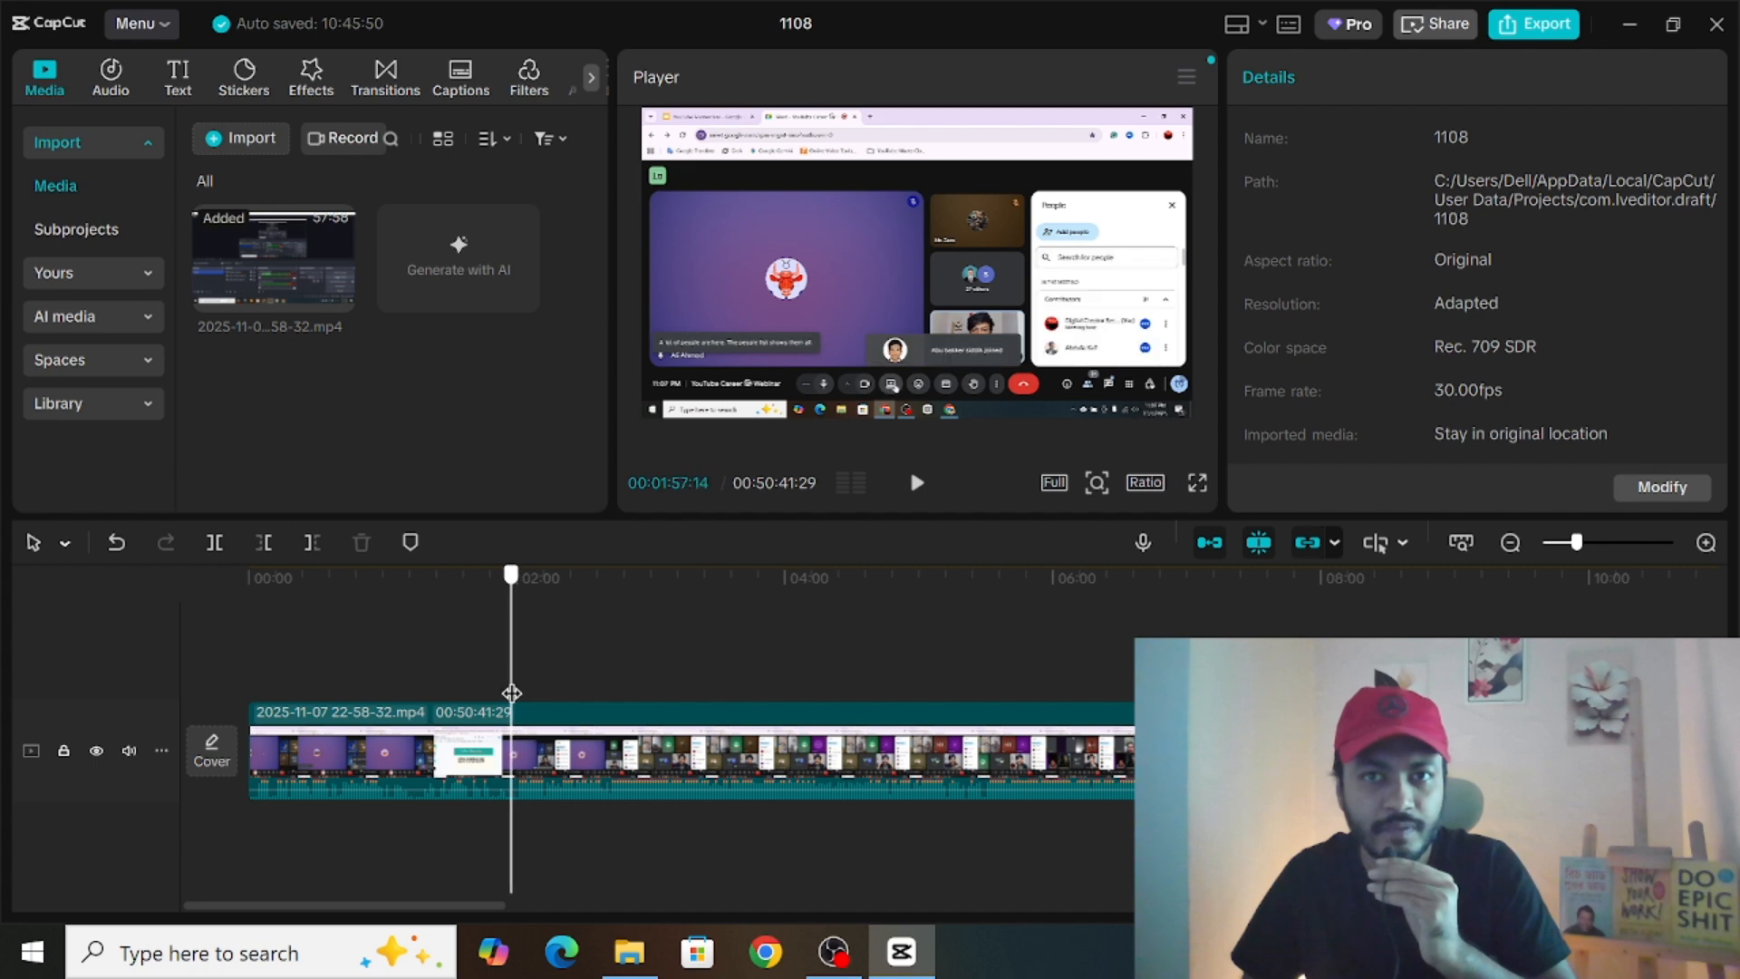
left_click(574, 743)
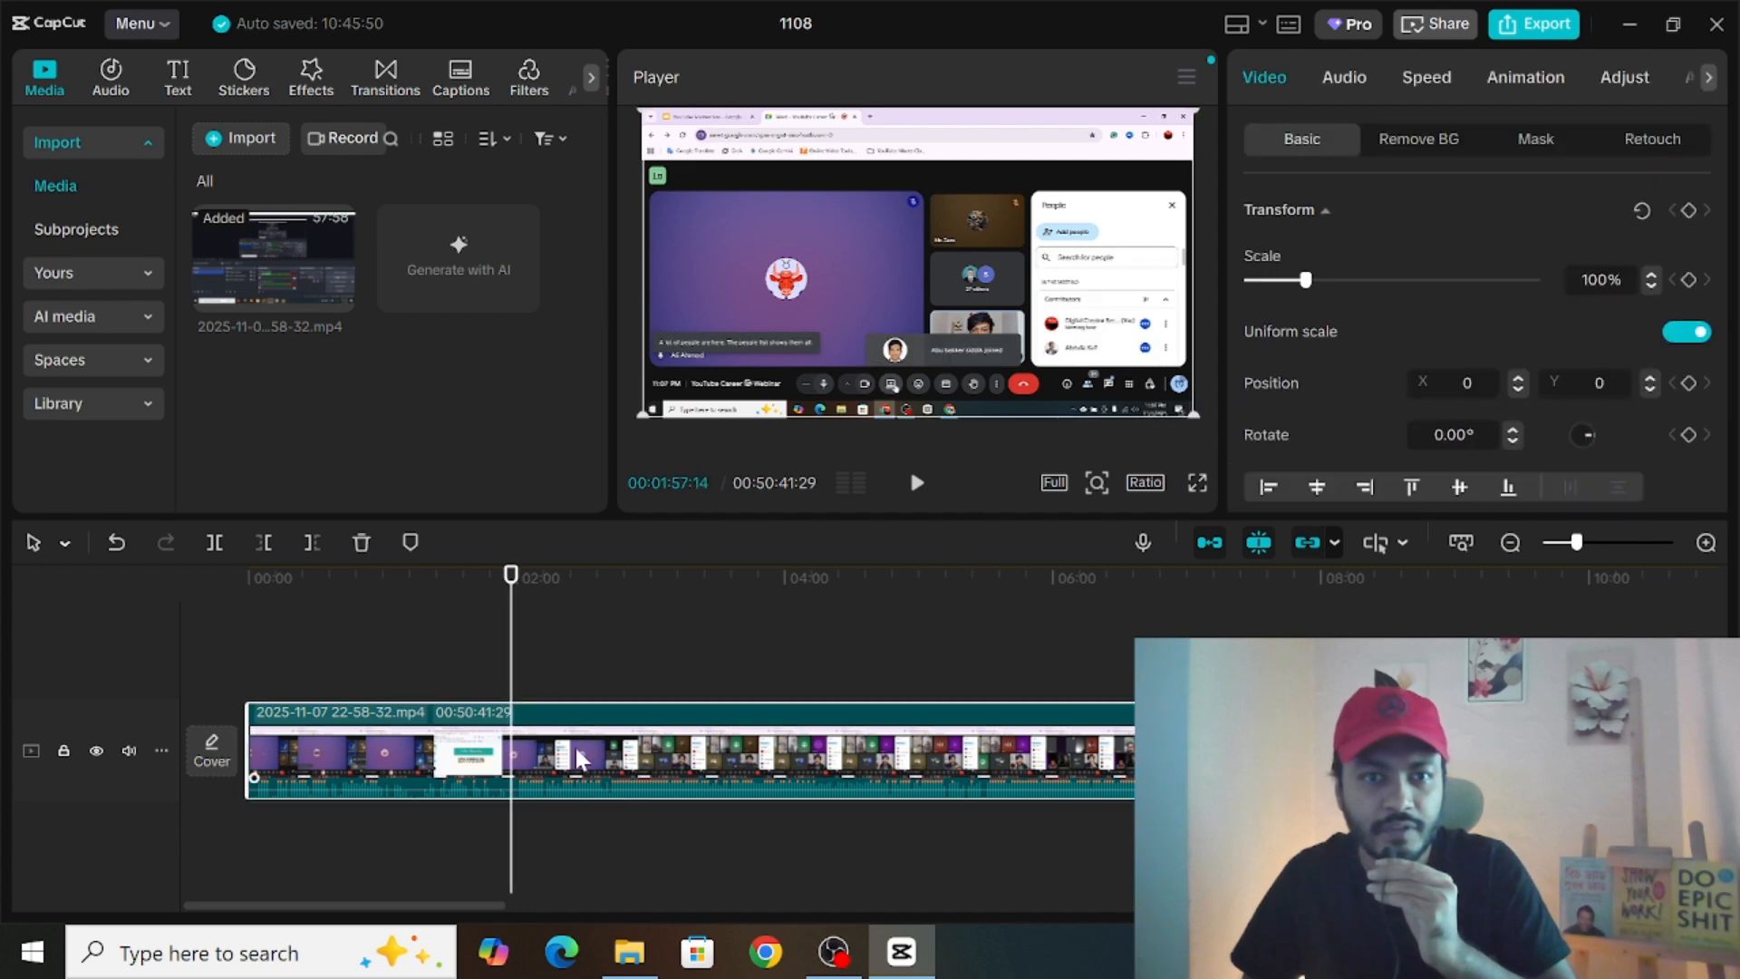
left_click(214, 542)
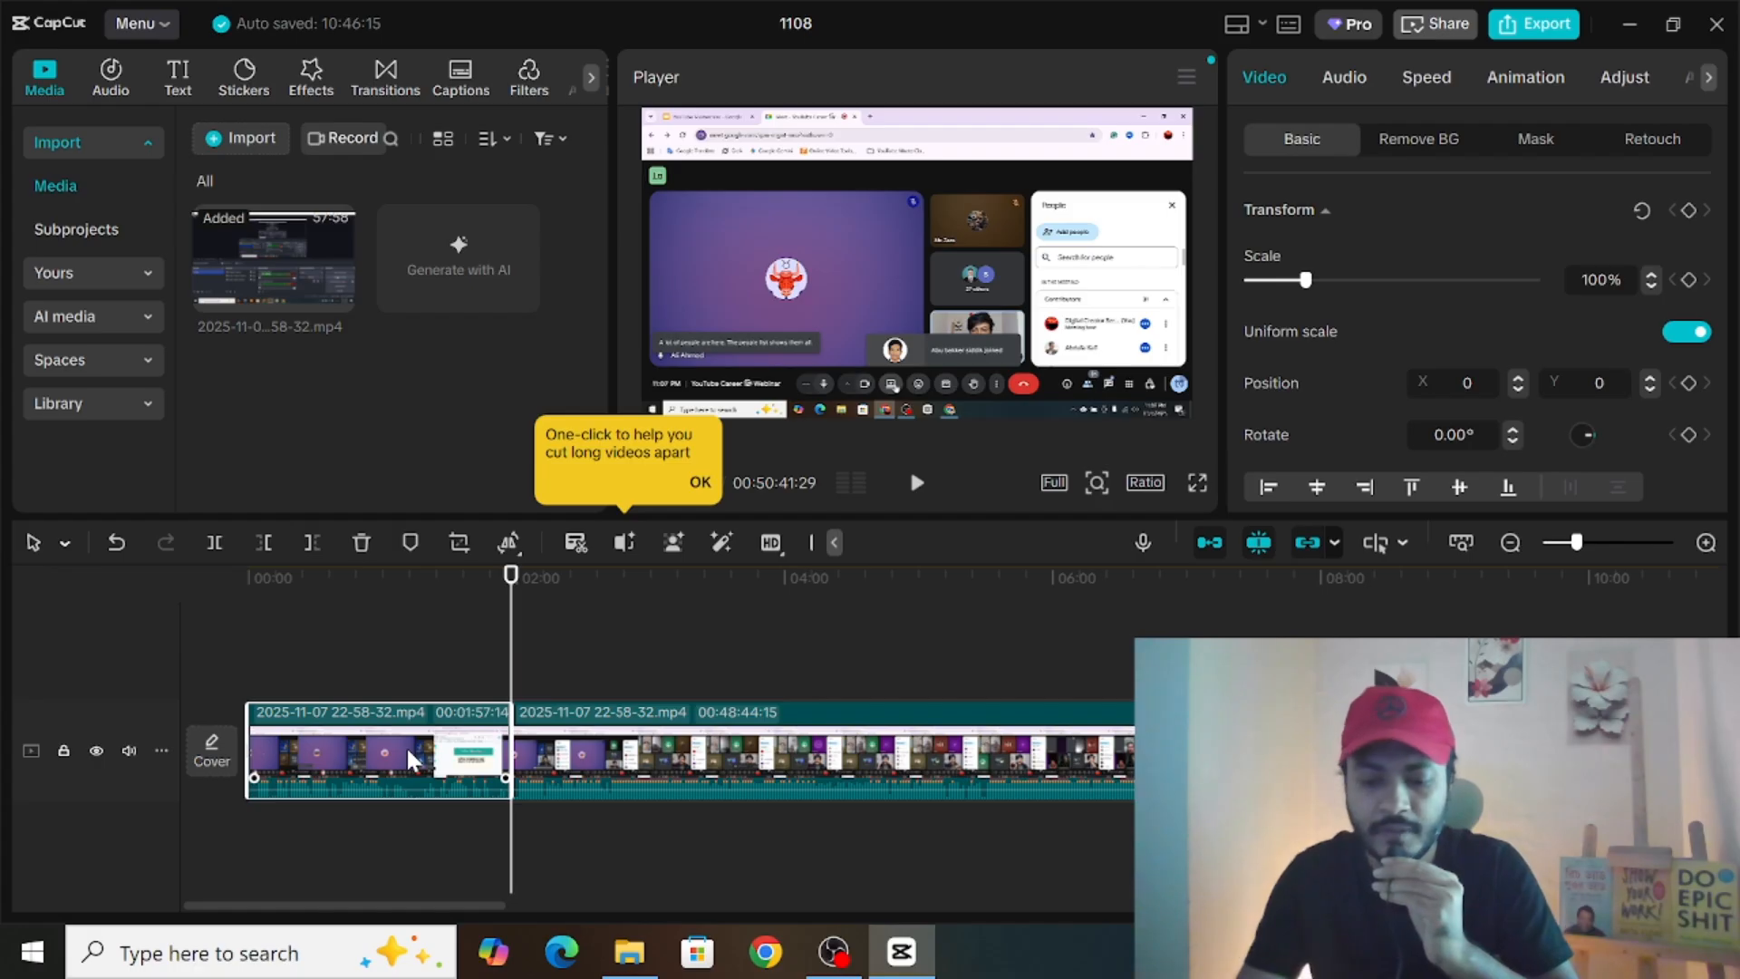
key("Delete")
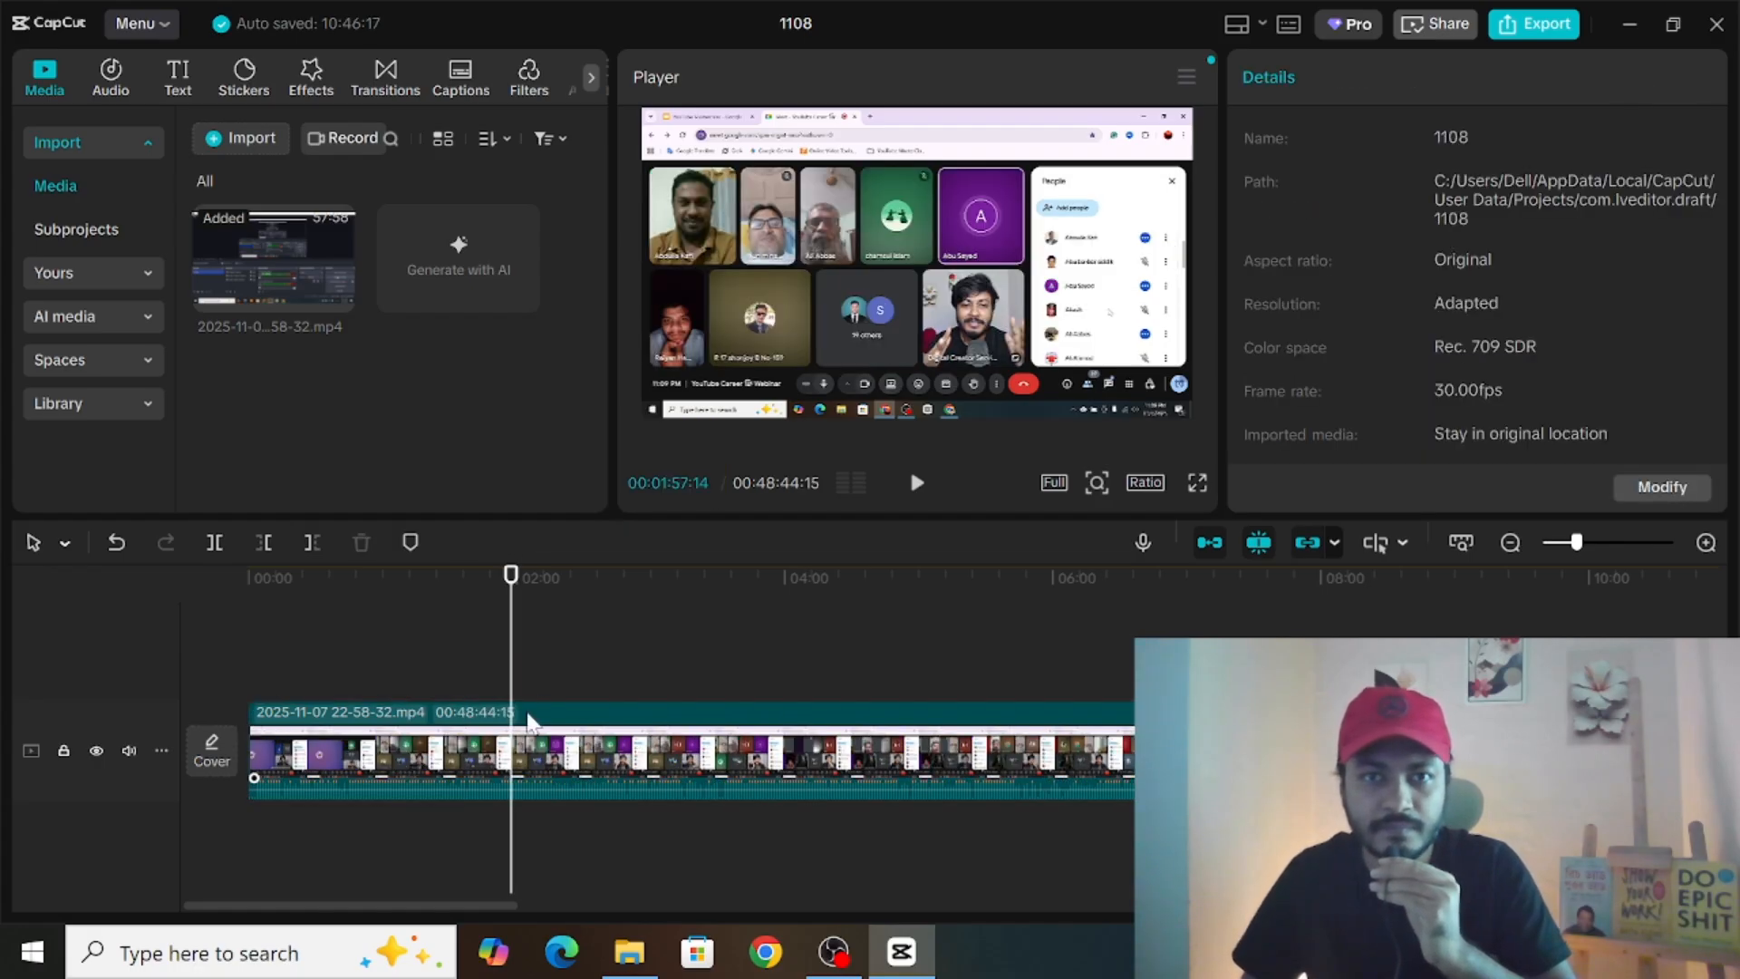
Step: Return the playhead to the start of the shortened clip and scrub through about its first half minute
left_click_drag(511, 662, 222, 682)
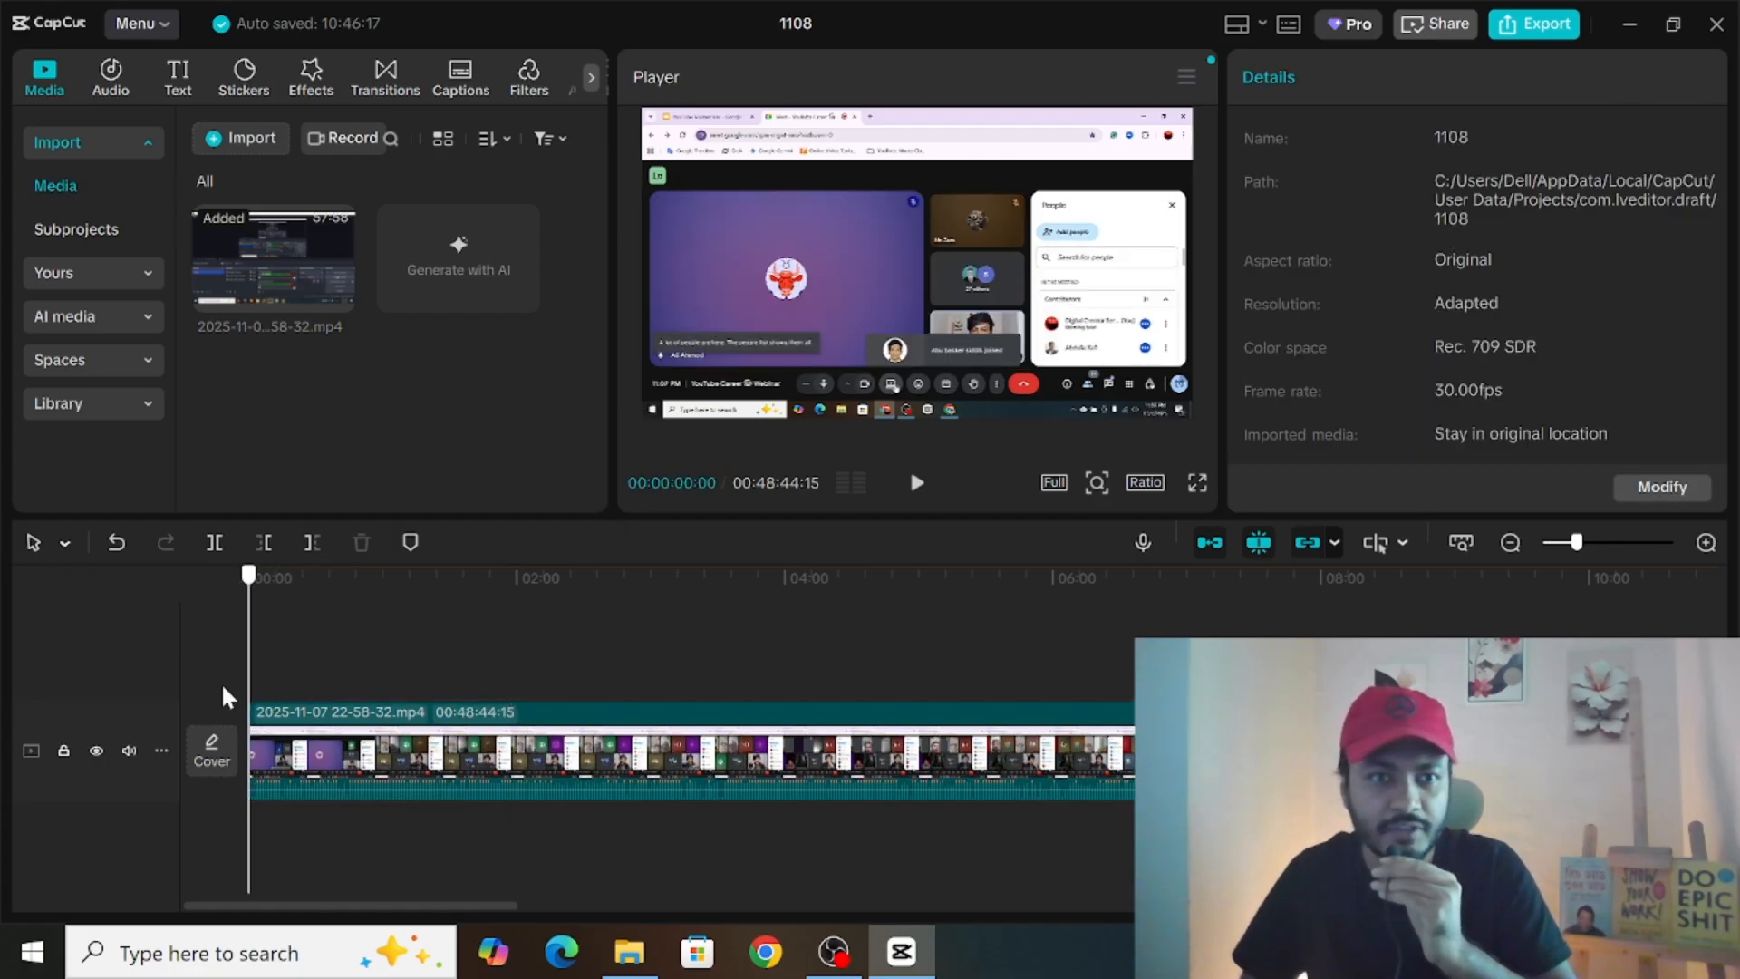
left_click(1705, 542)
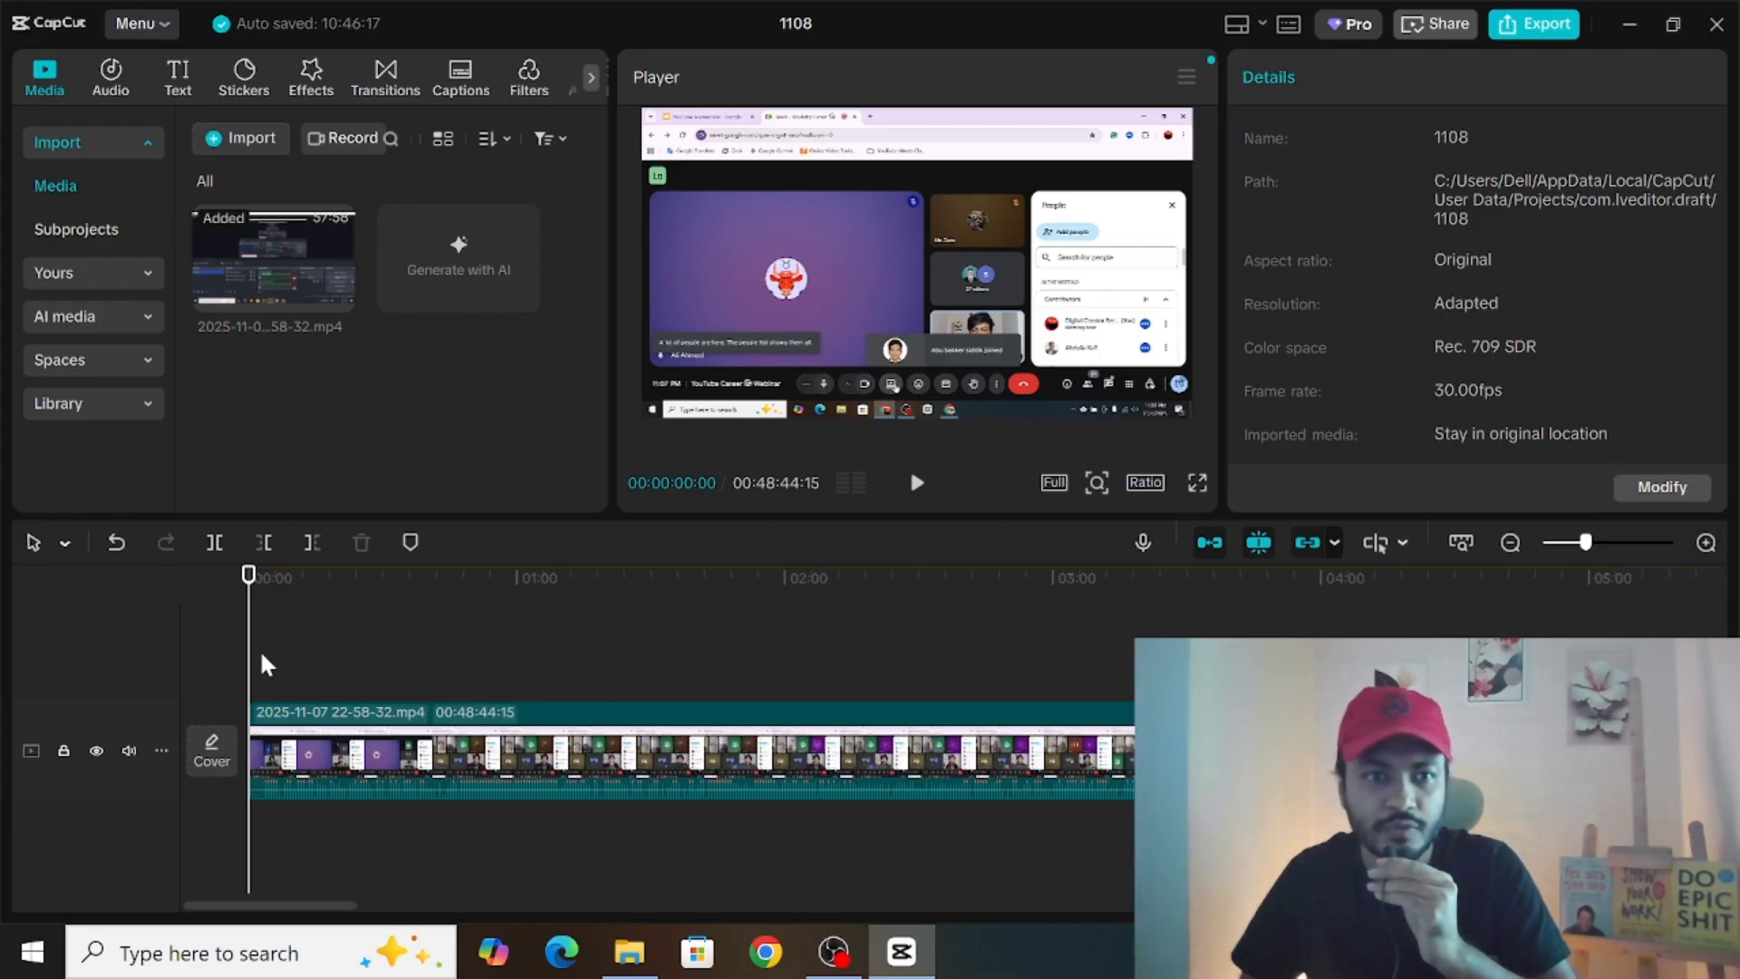
left_click_drag(241, 653, 388, 686)
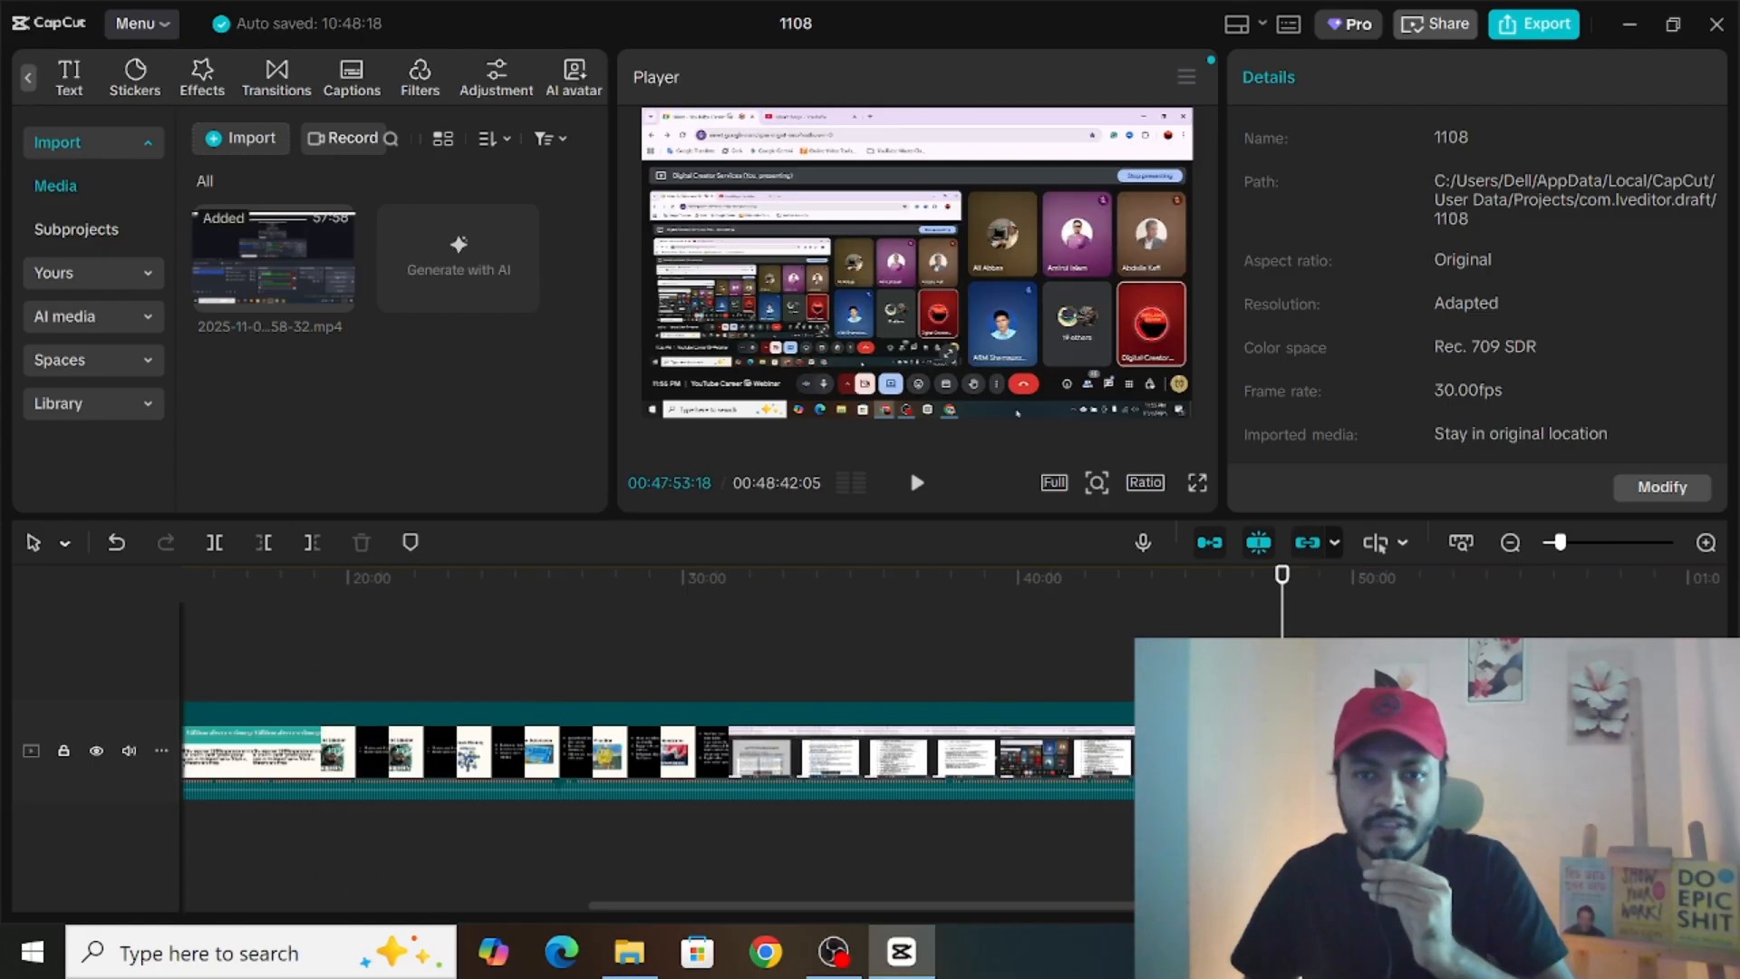
Step: Find the end of the meeting, split the clip at 00:48:35:14 and delete the part after the cut
left_click_drag(1414, 906, 1447, 905)
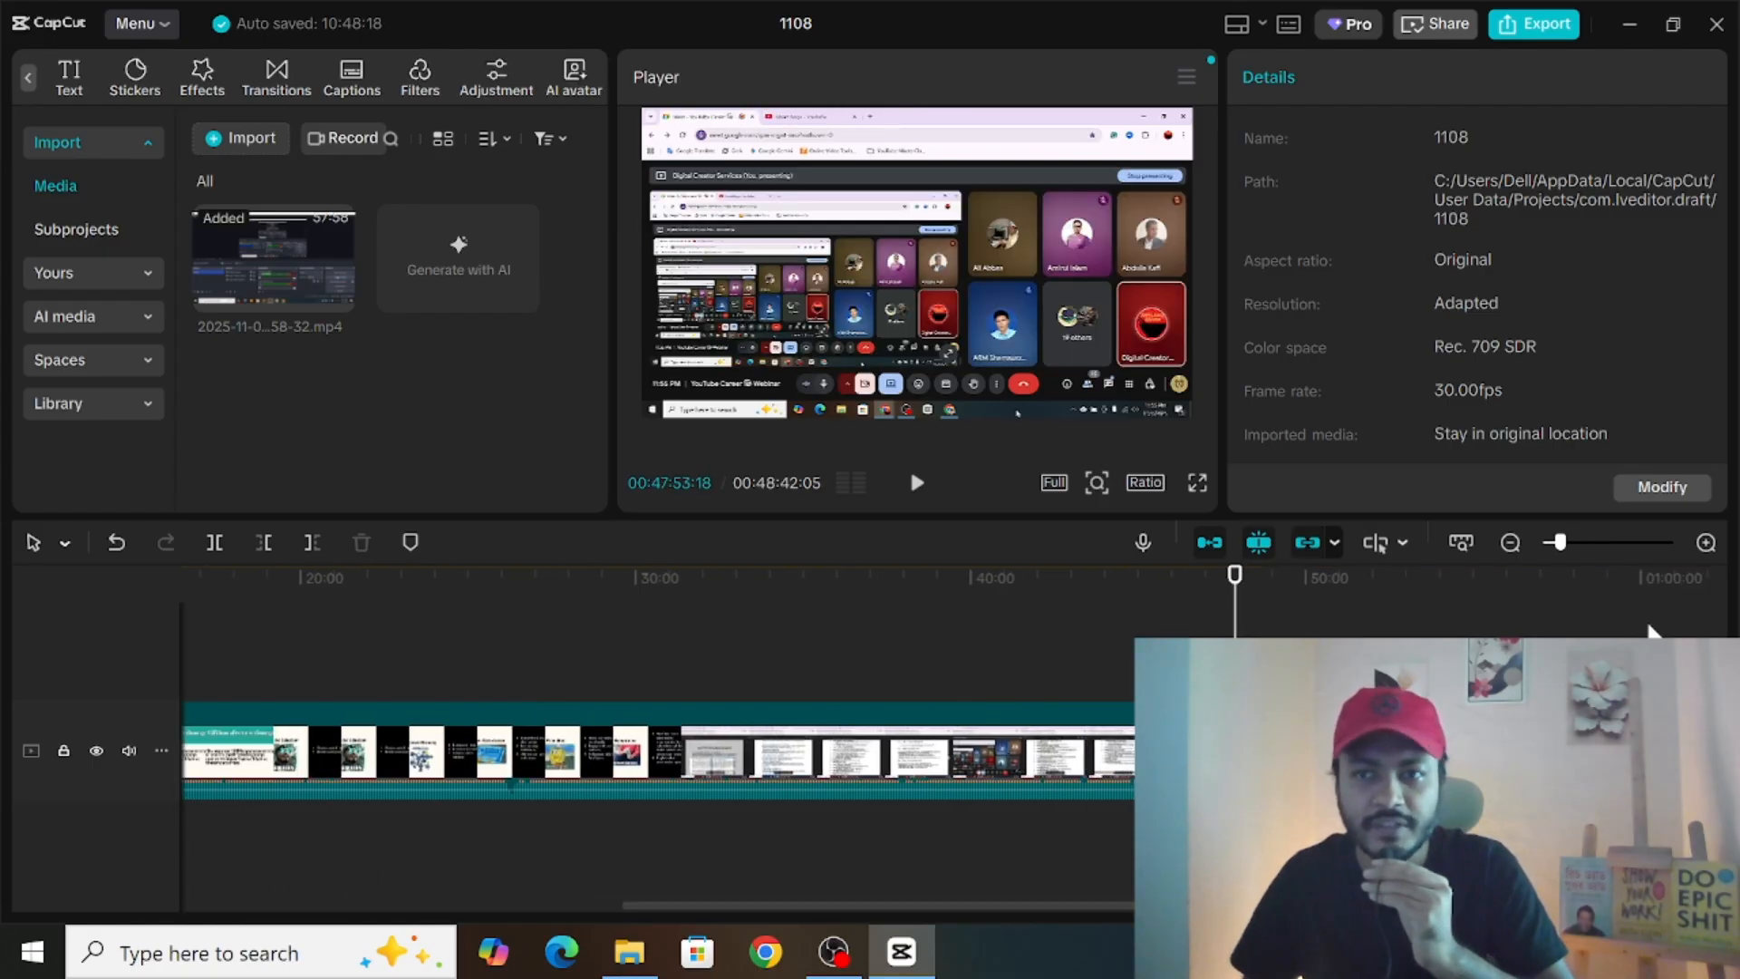
left_click(1706, 546)
left_click(1707, 546)
left_click(1707, 546)
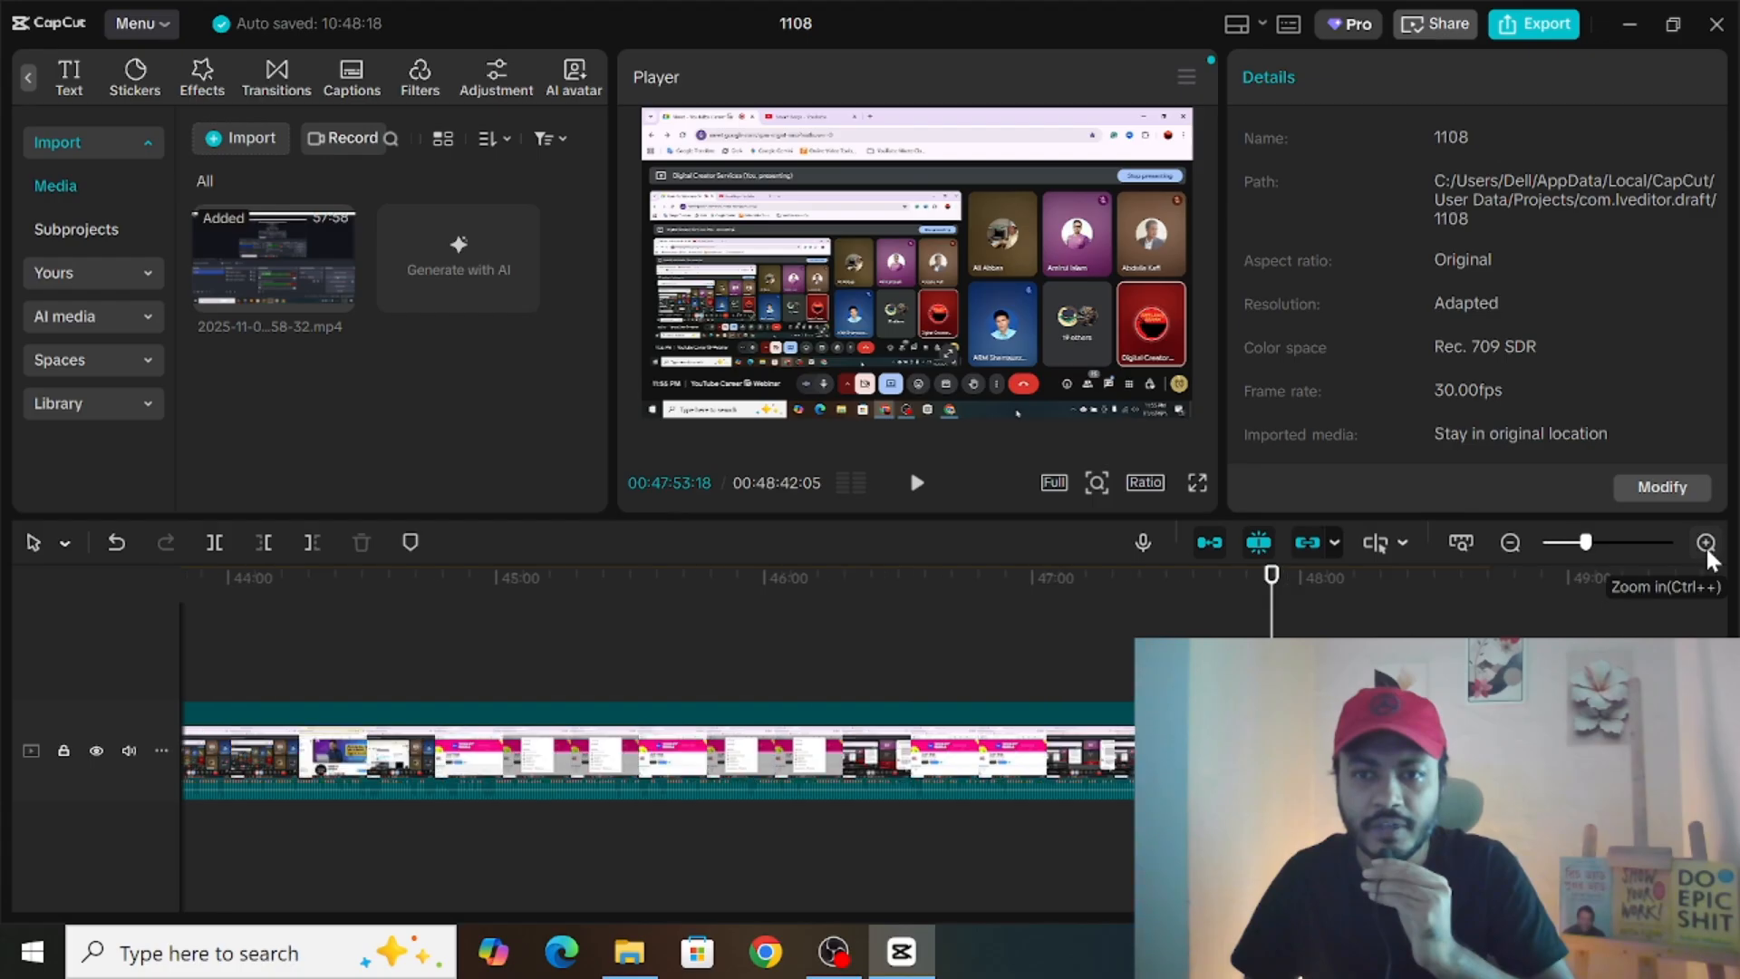
left_click(1707, 544)
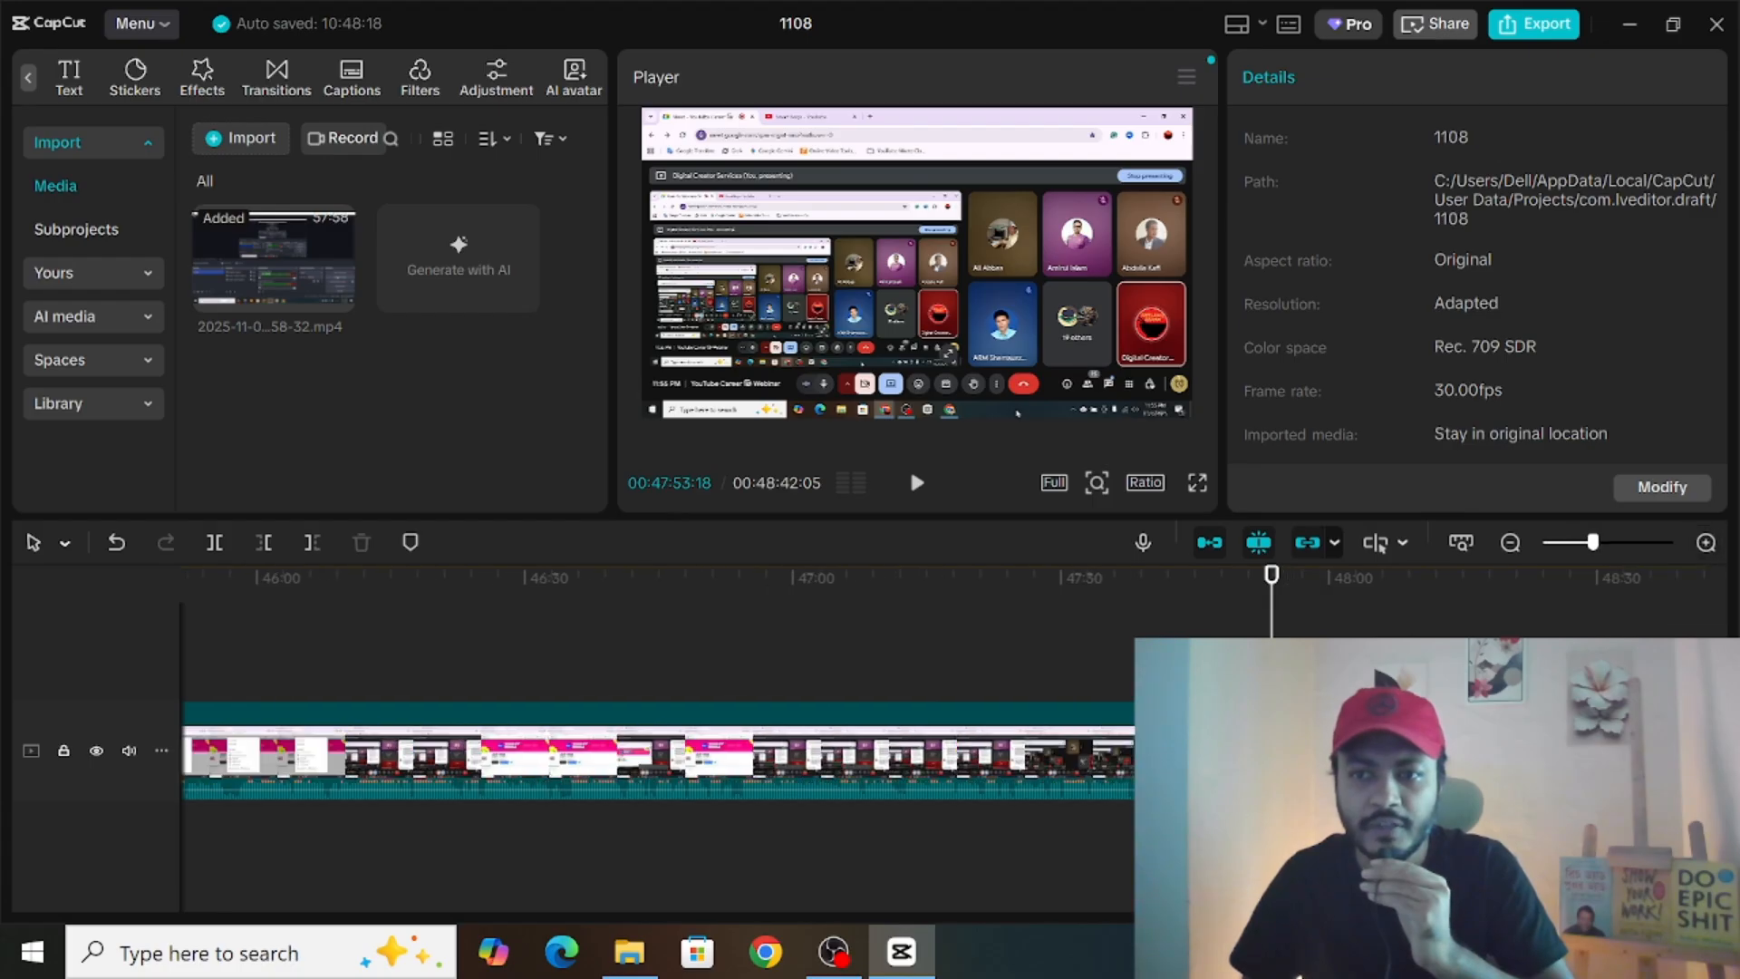
scroll(848, 645, "right", 3)
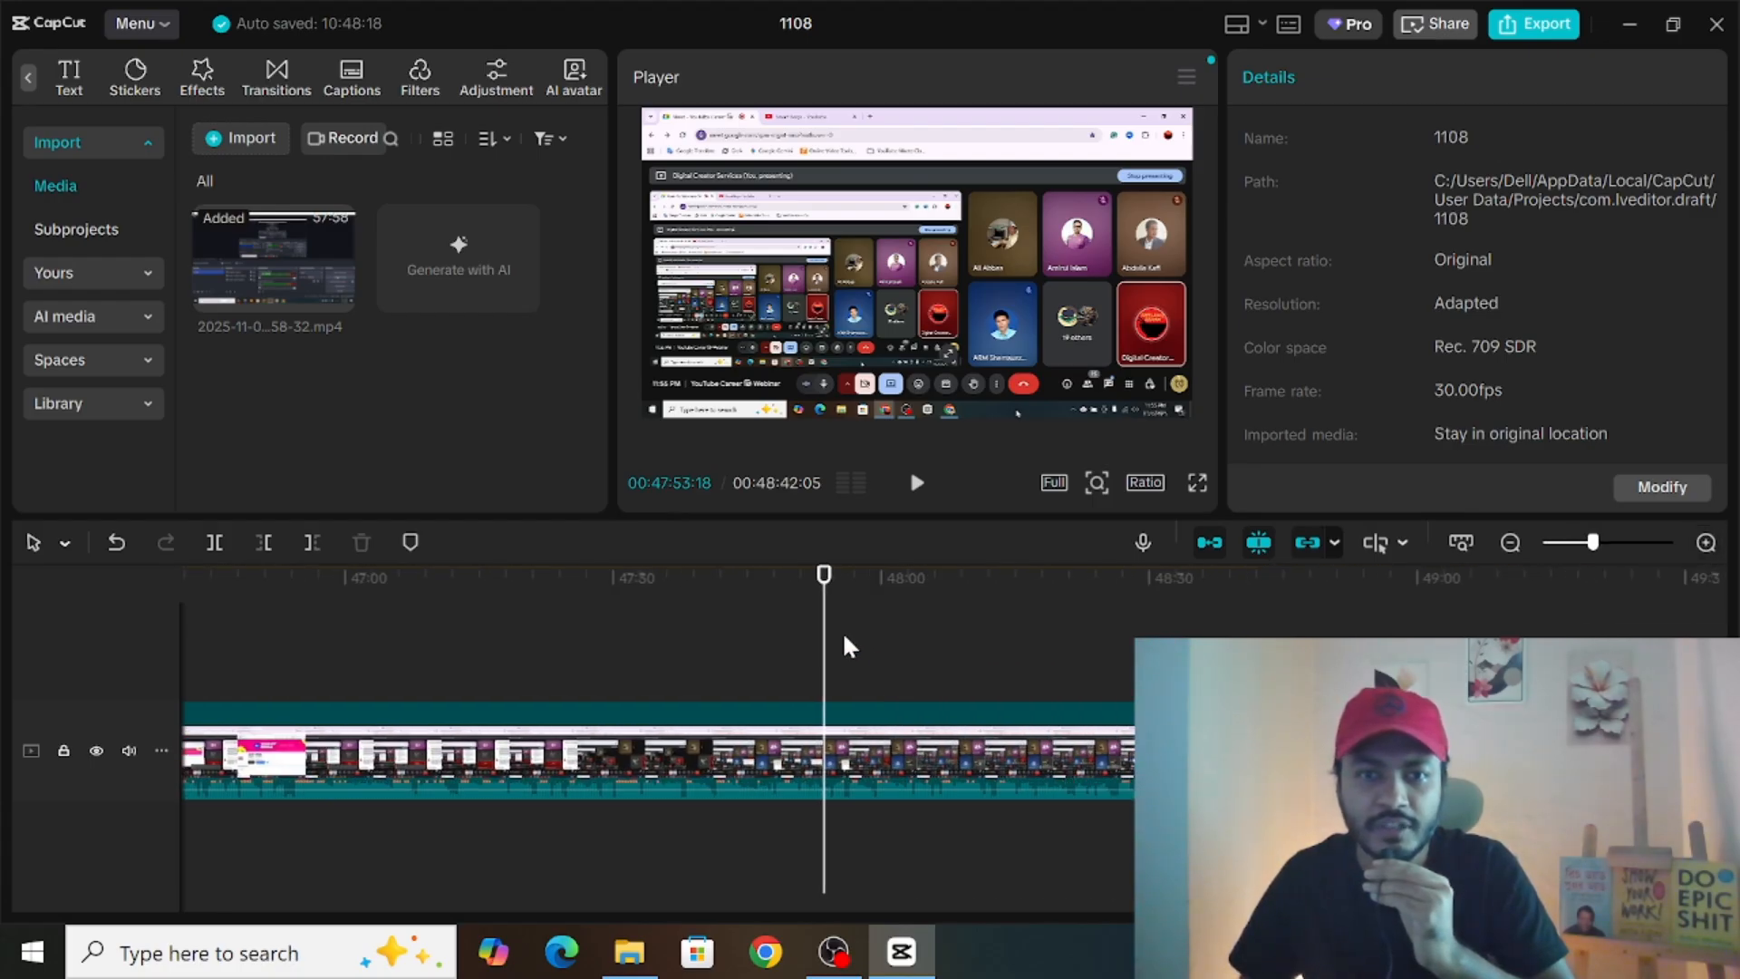
left_click_drag(825, 647, 1093, 691)
left_click_drag(1139, 697, 1198, 697)
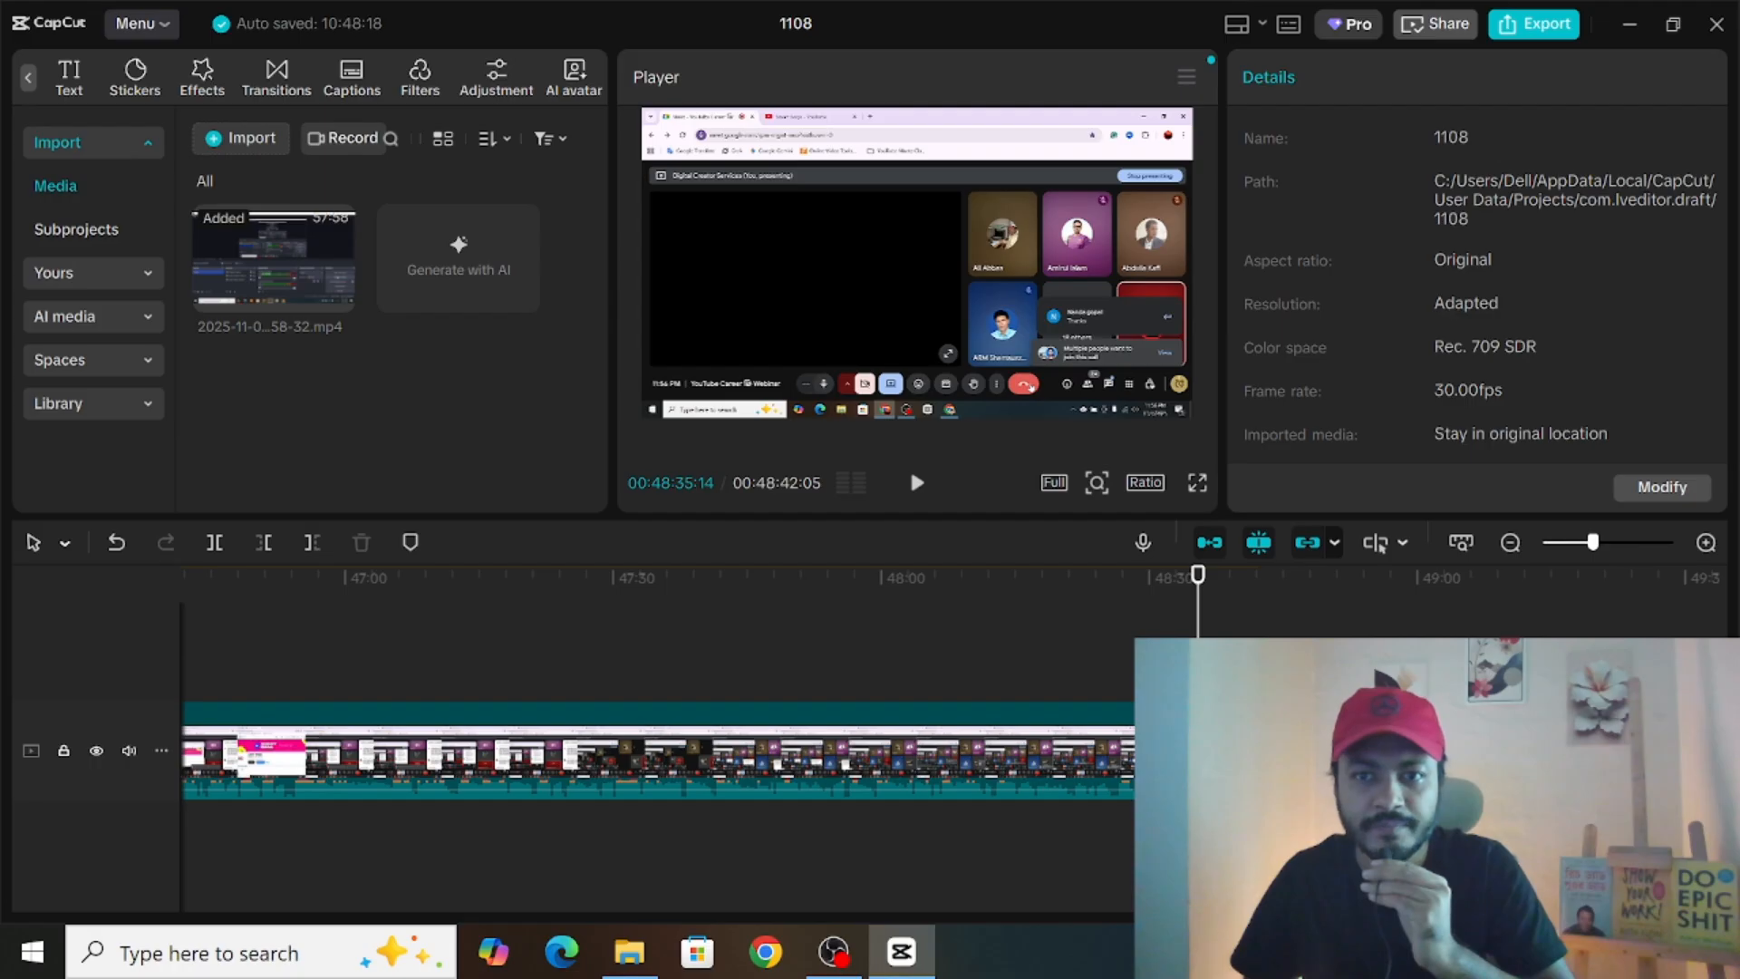
left_click(1194, 747)
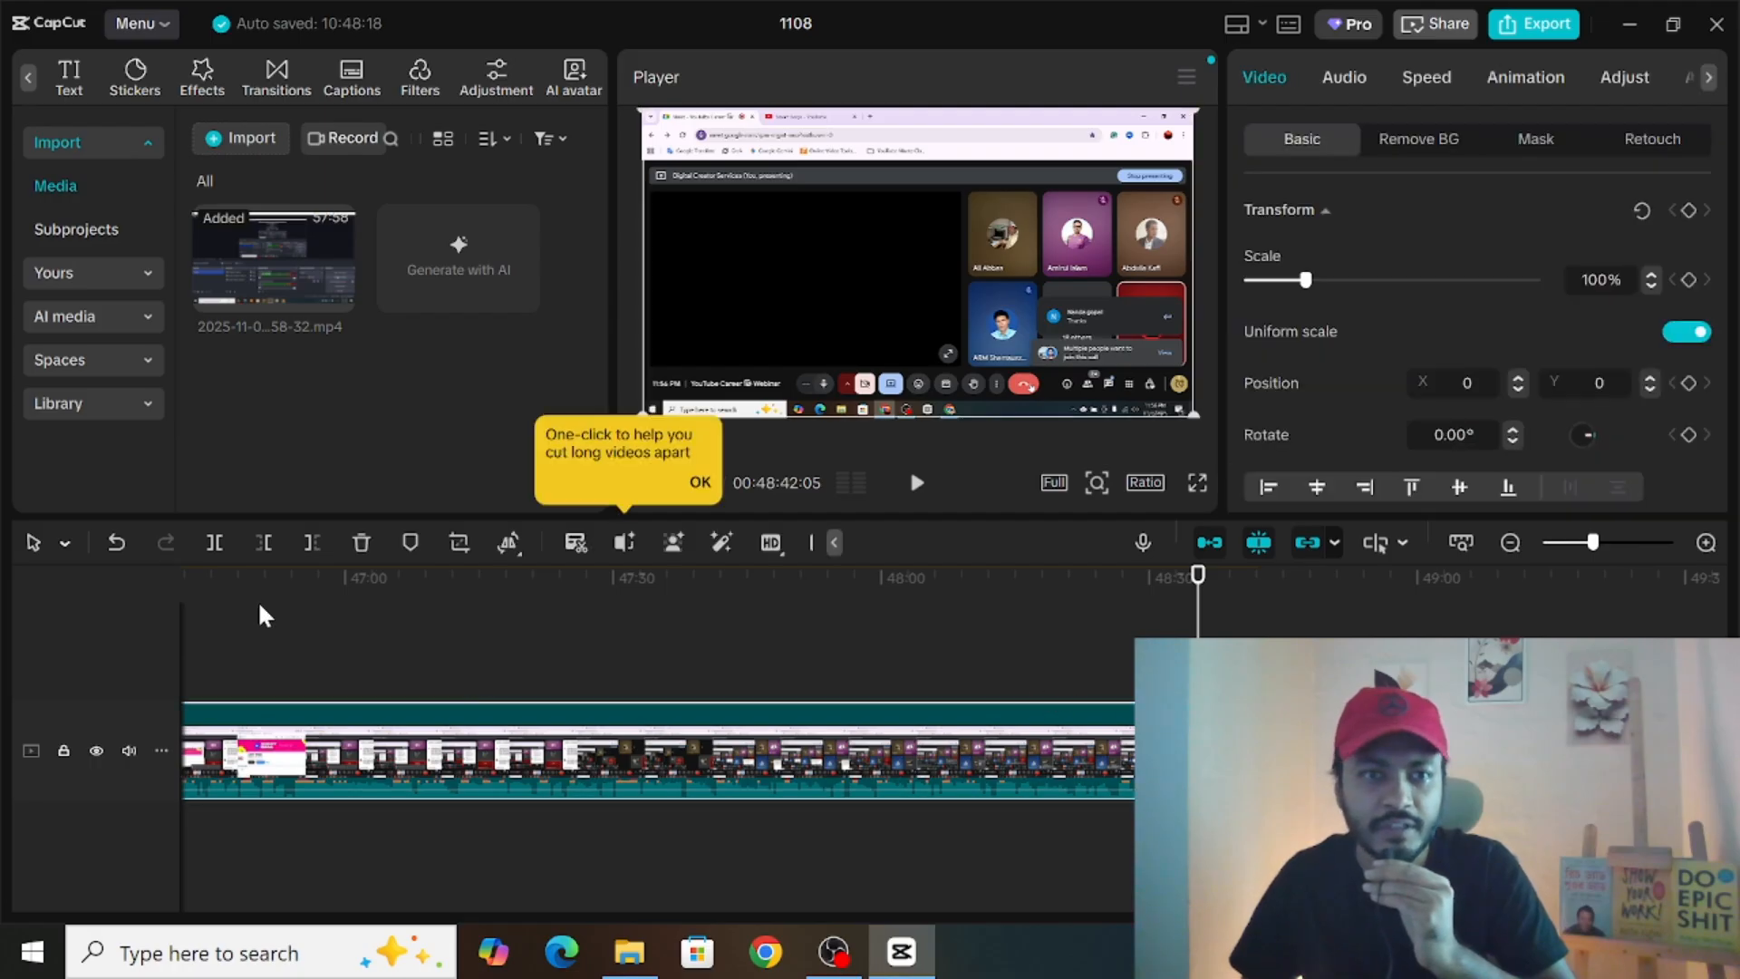
left_click(215, 542)
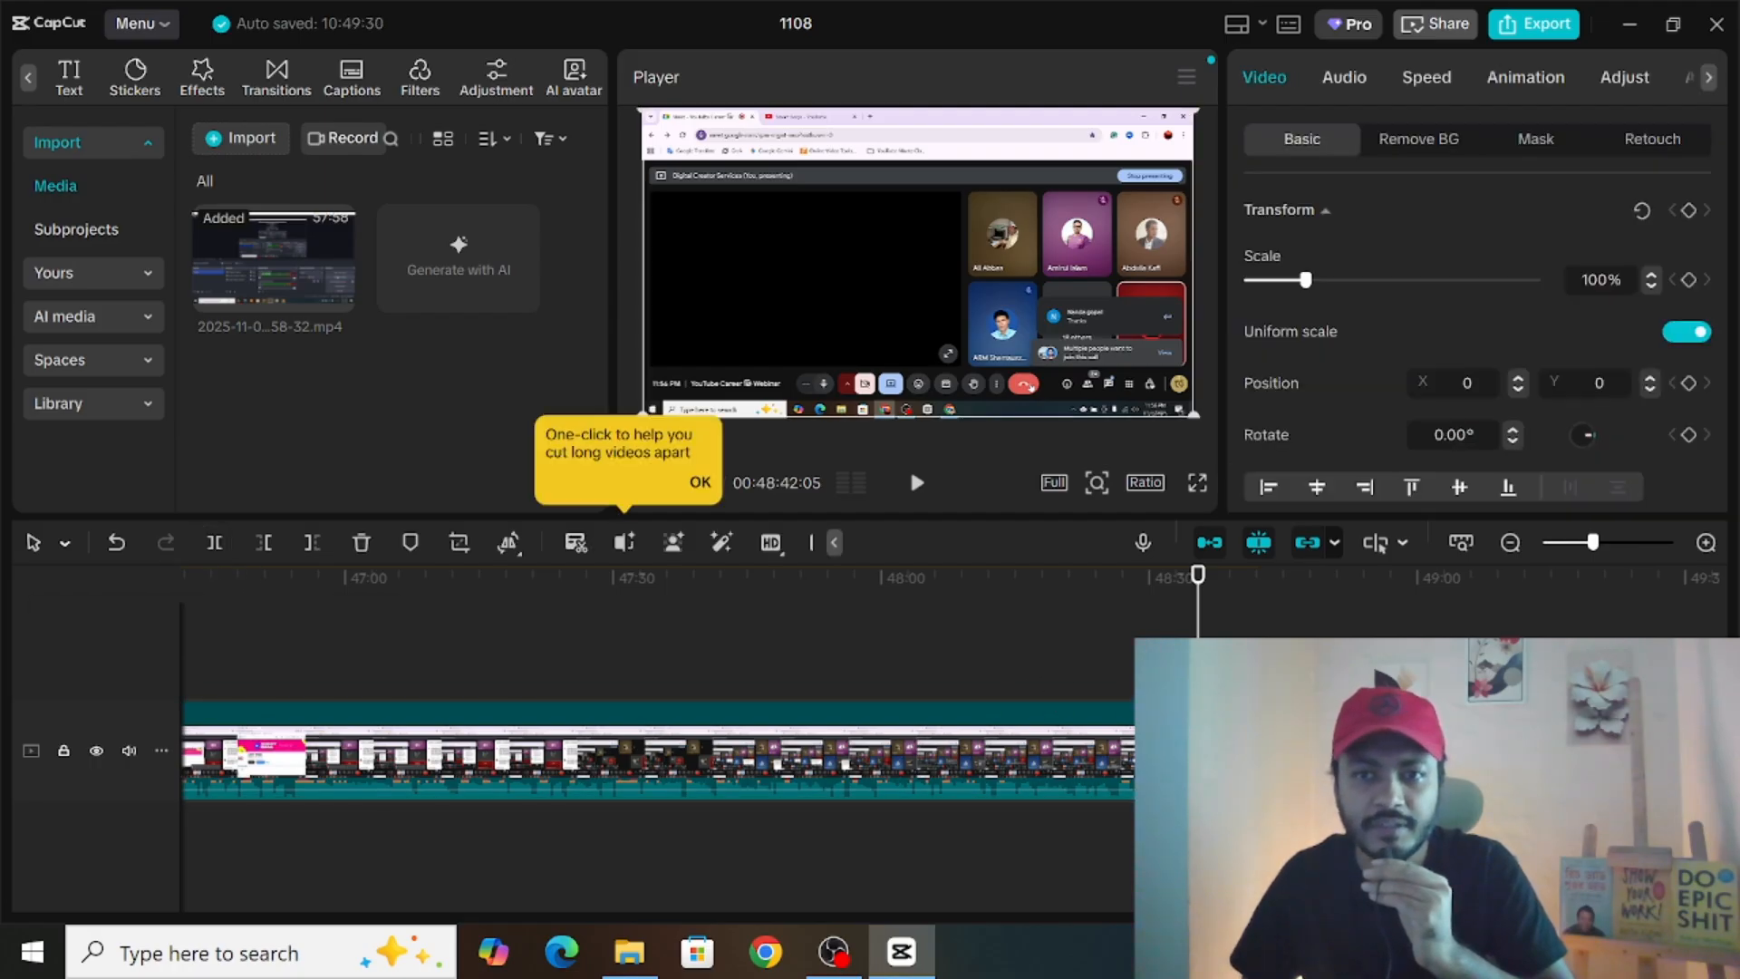
key("Delete")
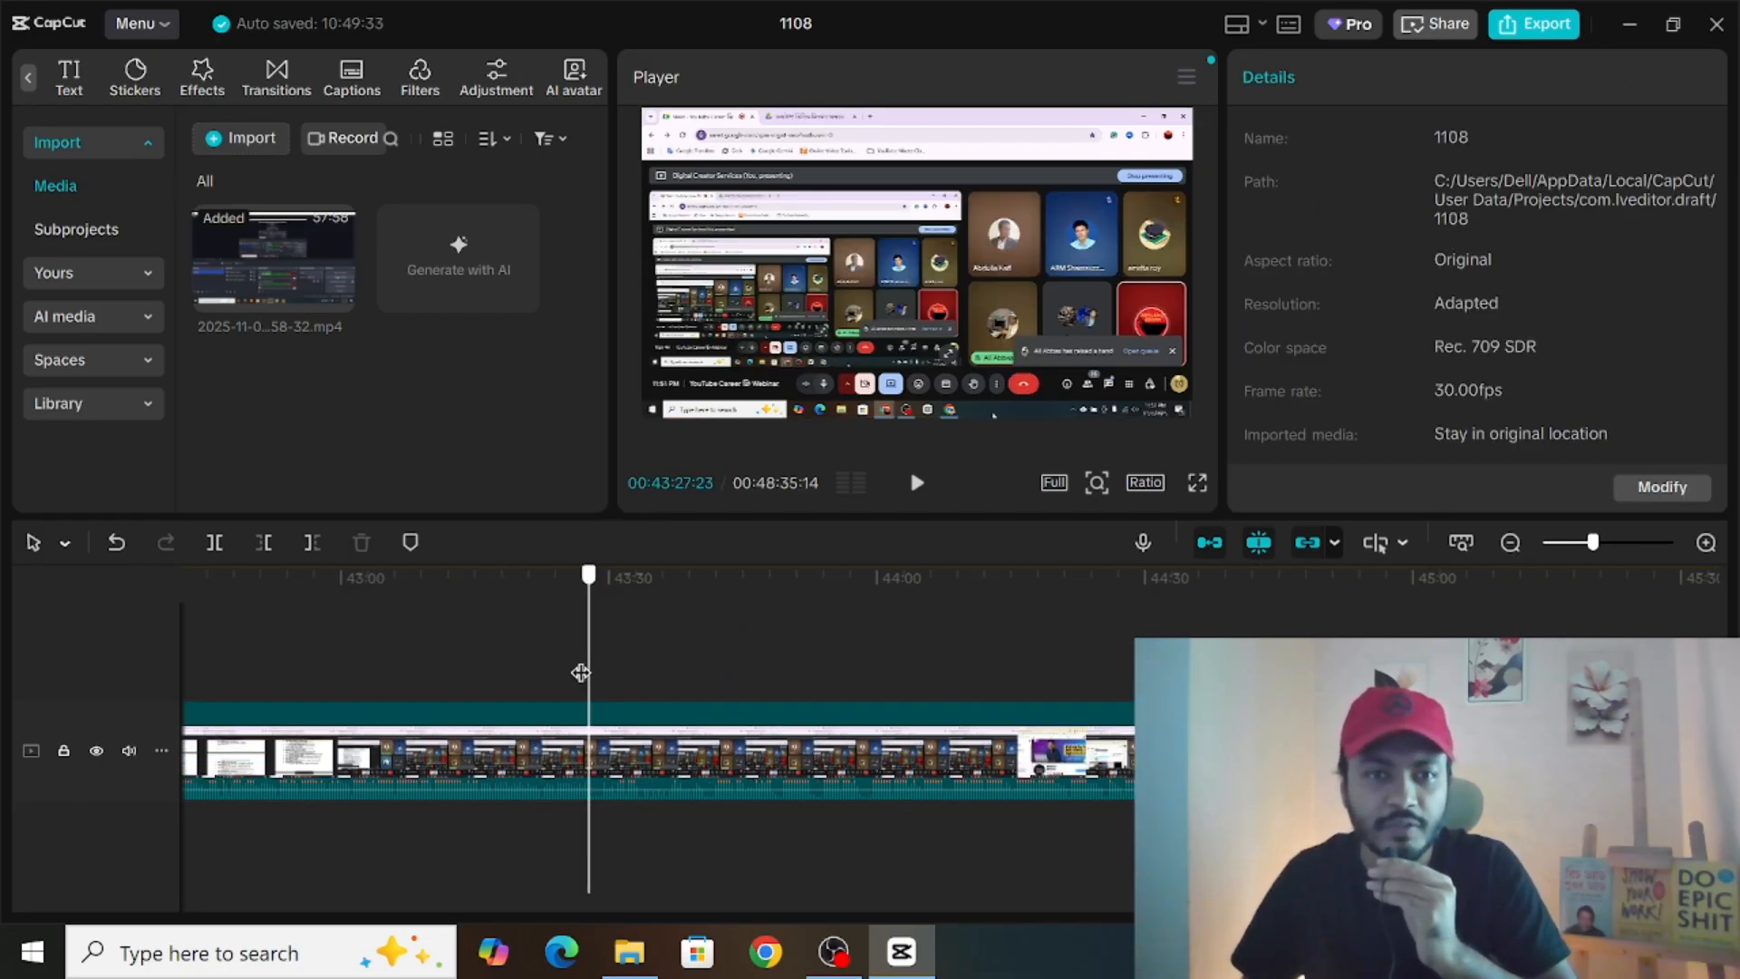
Step: Find the start of the unwanted part in the middle of the recording and split the clip at 00:26:07:07
left_click_drag(585, 668, 540, 751)
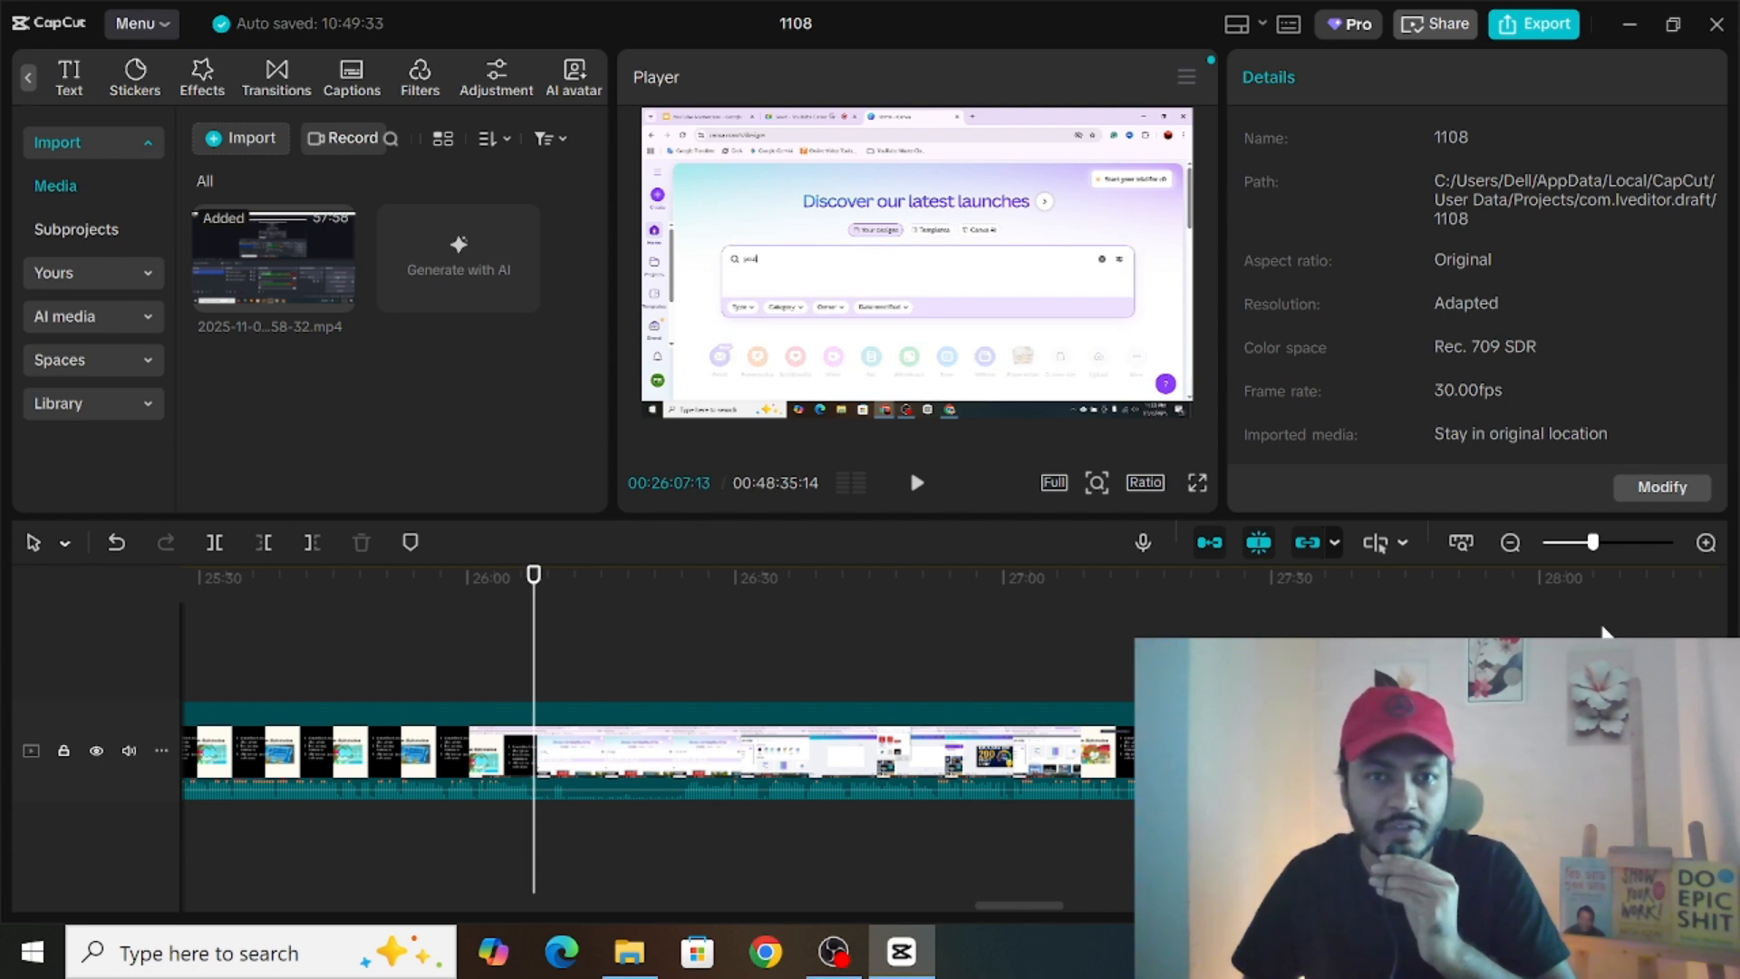
left_click(1702, 544)
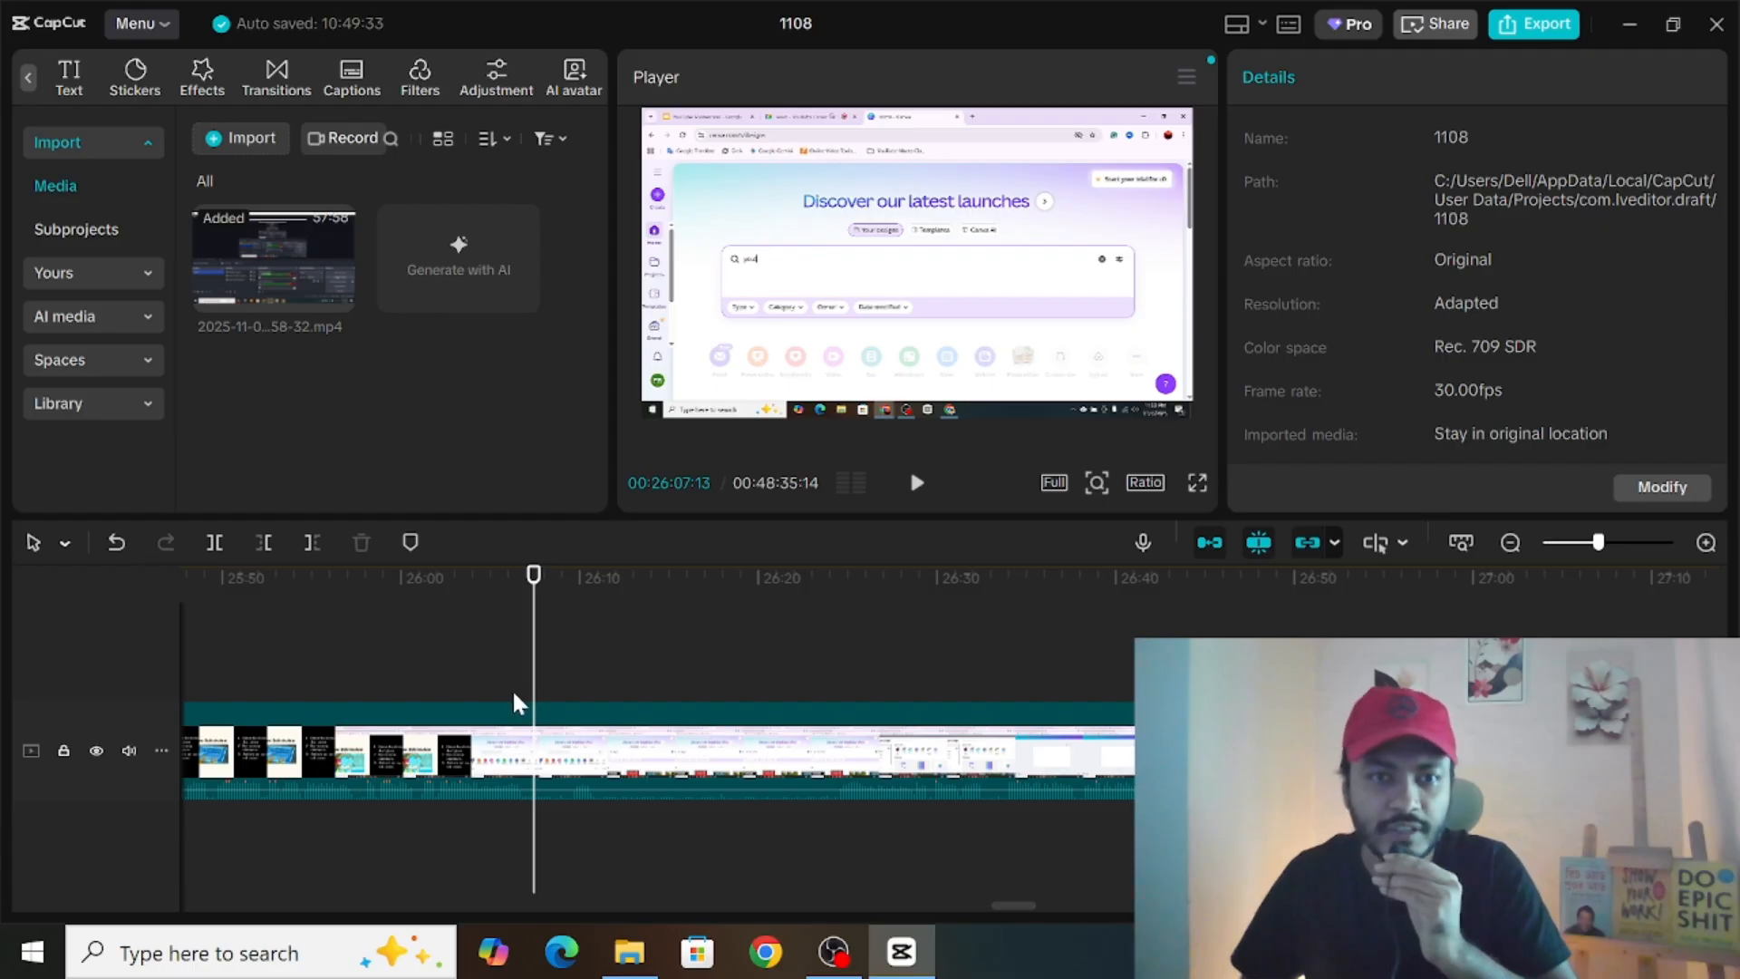
left_click_drag(531, 674, 528, 679)
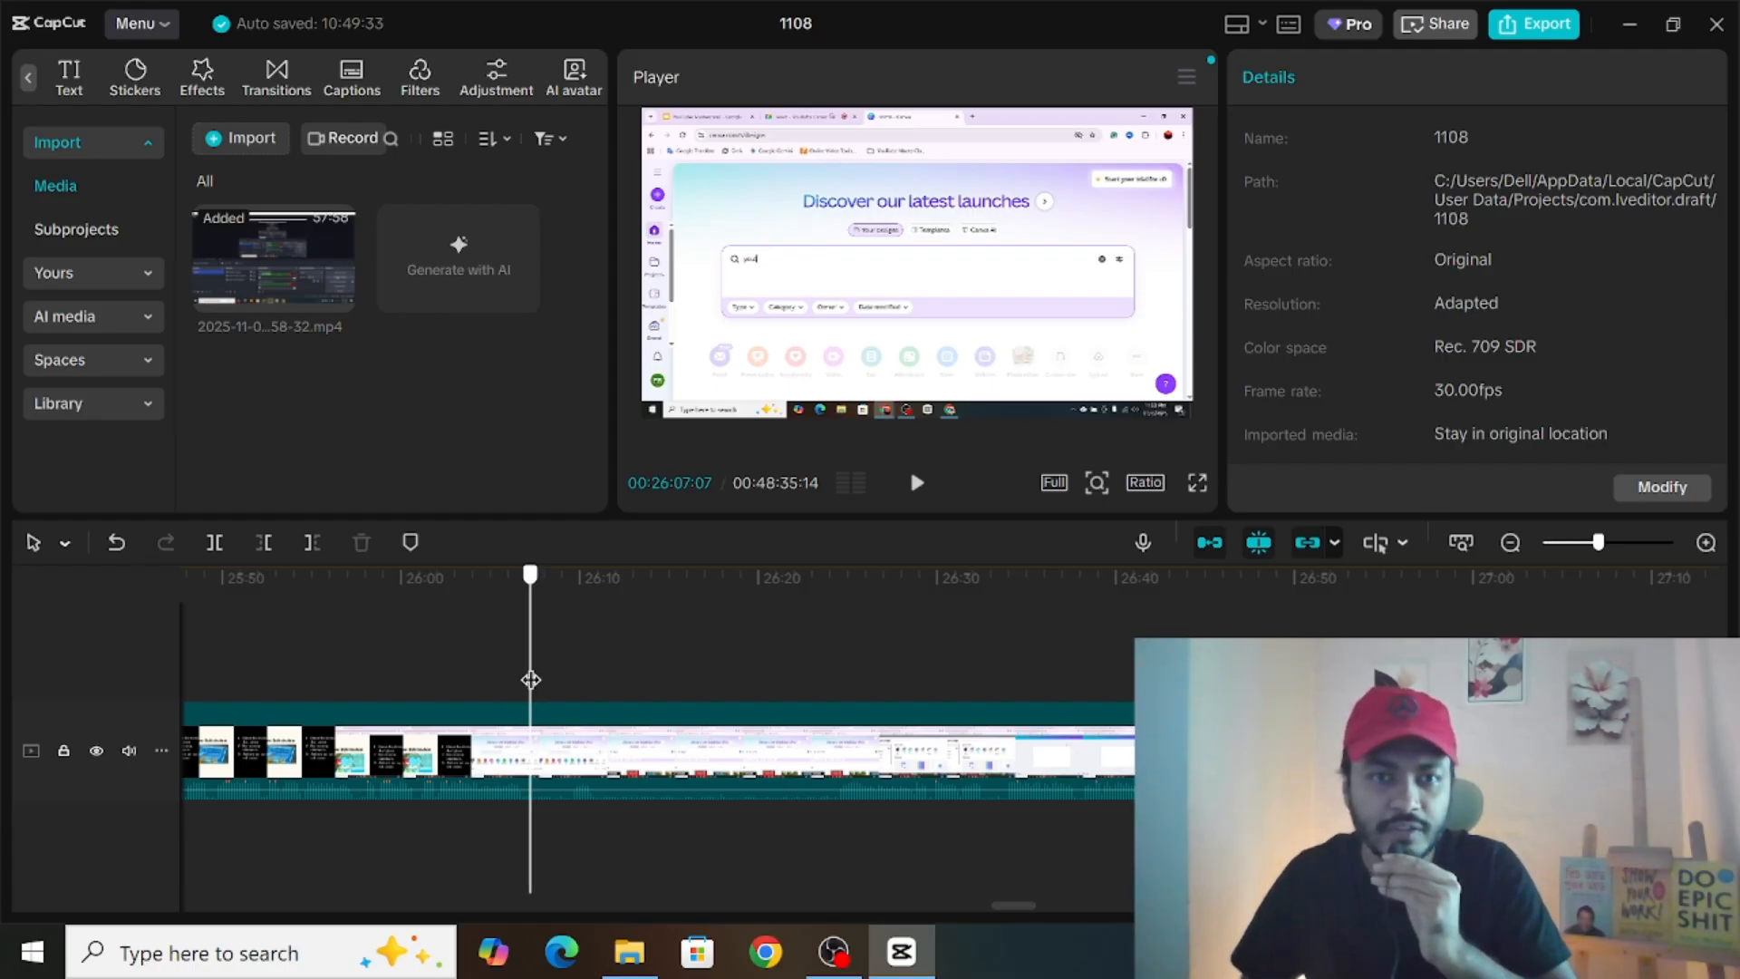
left_click(640, 775)
left_click(215, 542)
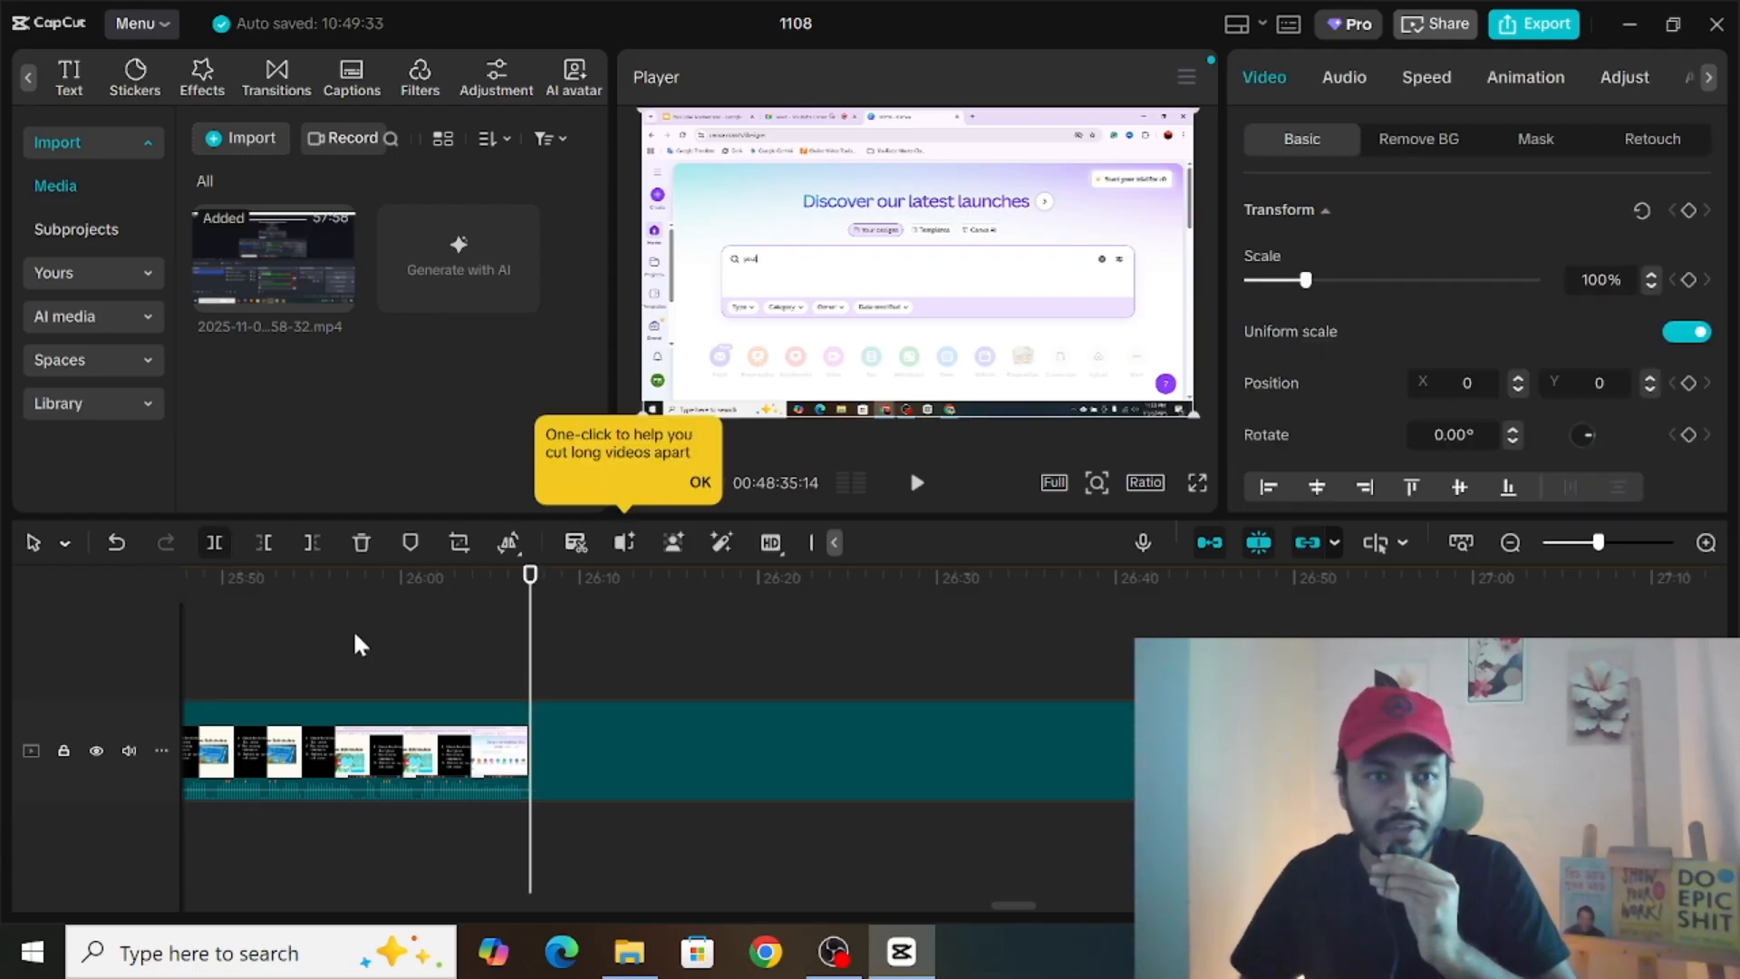
Step: Split the clip again at 00:26:24:11 and delete the short segment between the two cuts
left_click_drag(531, 639, 836, 678)
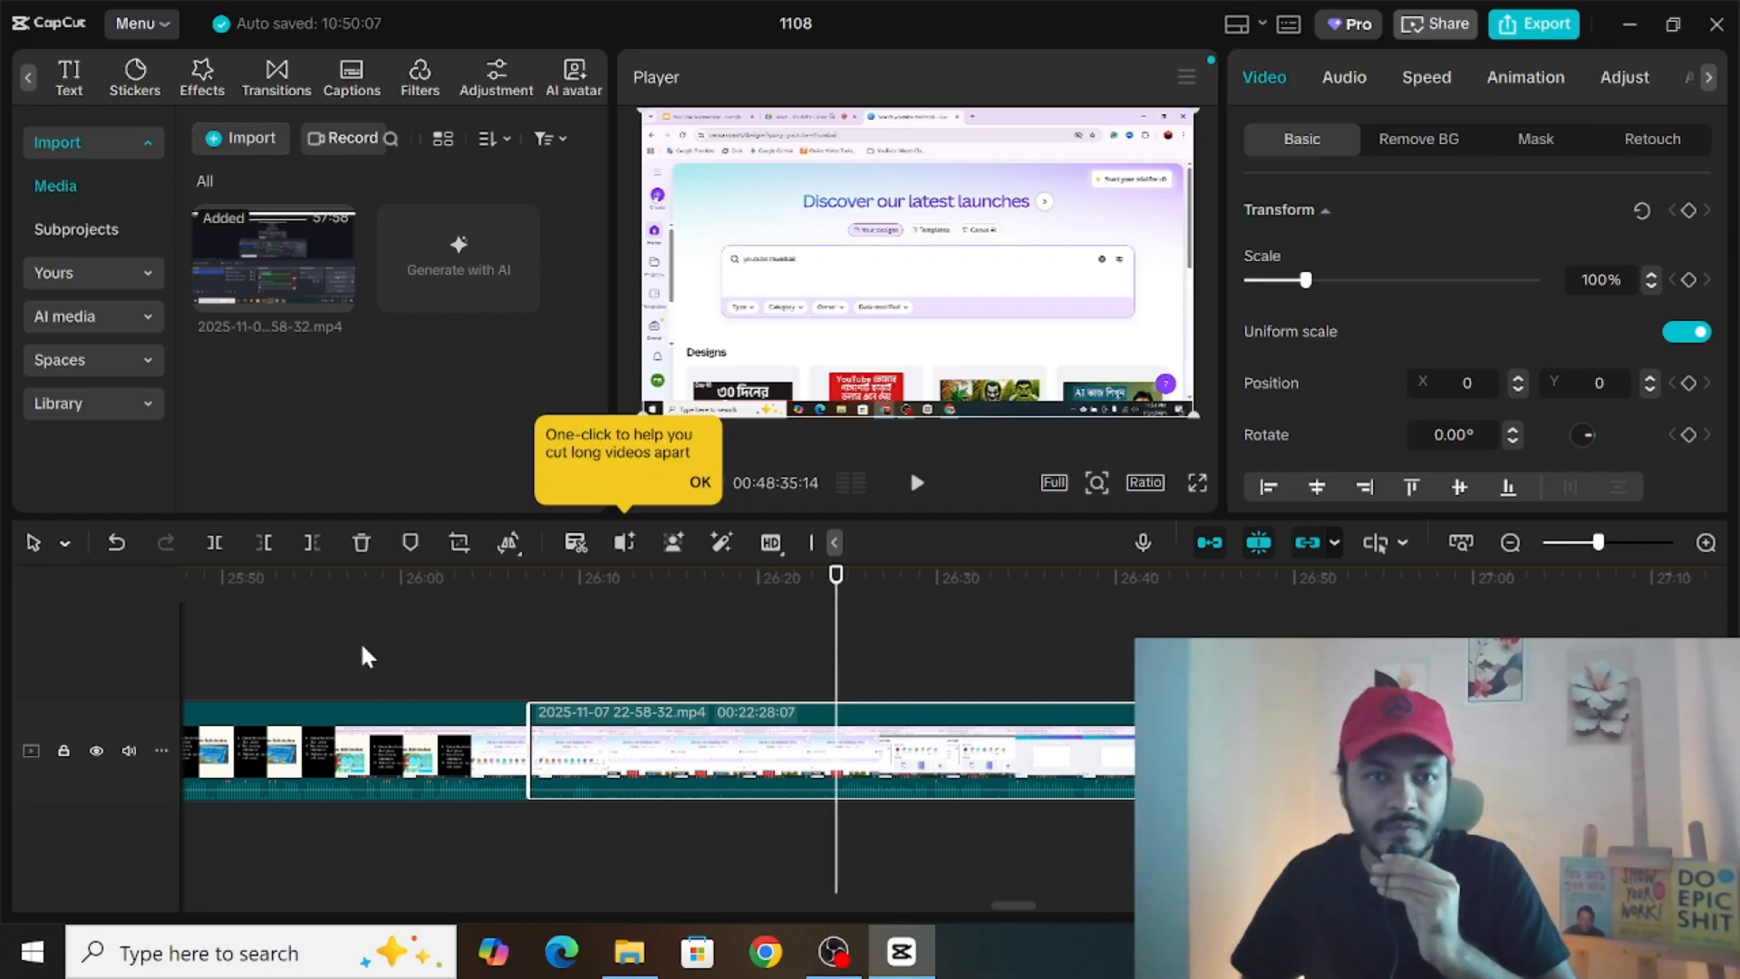
left_click(215, 542)
left_click(639, 751)
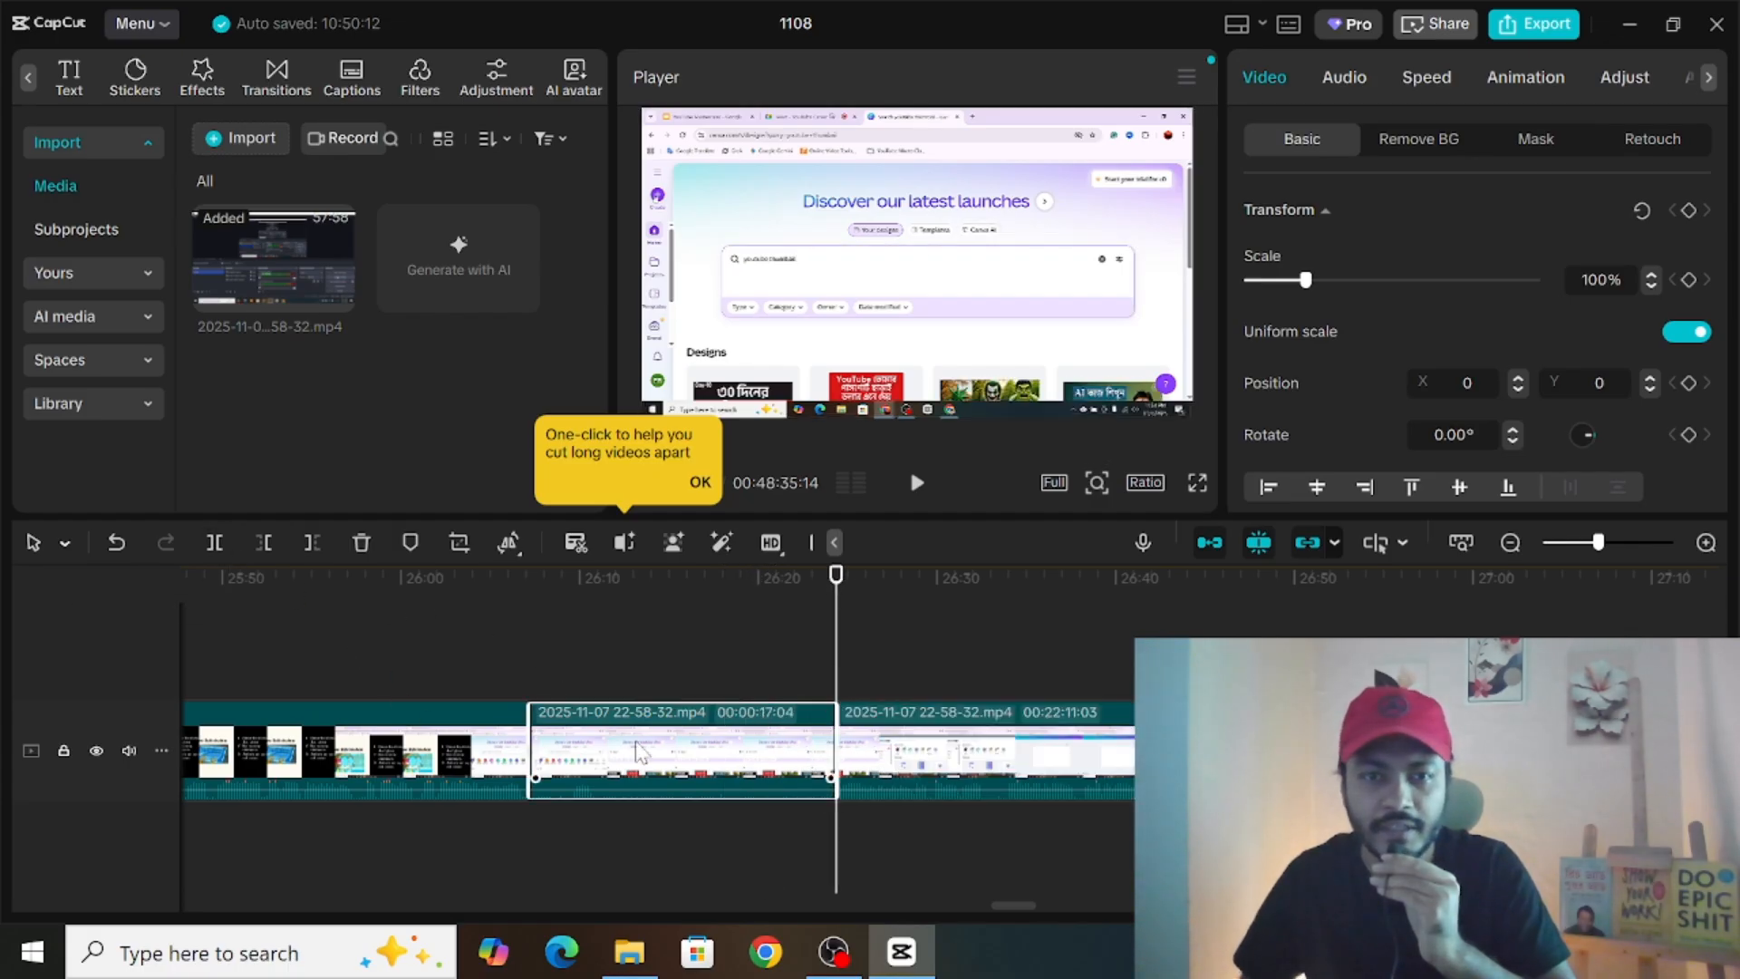
key("Delete")
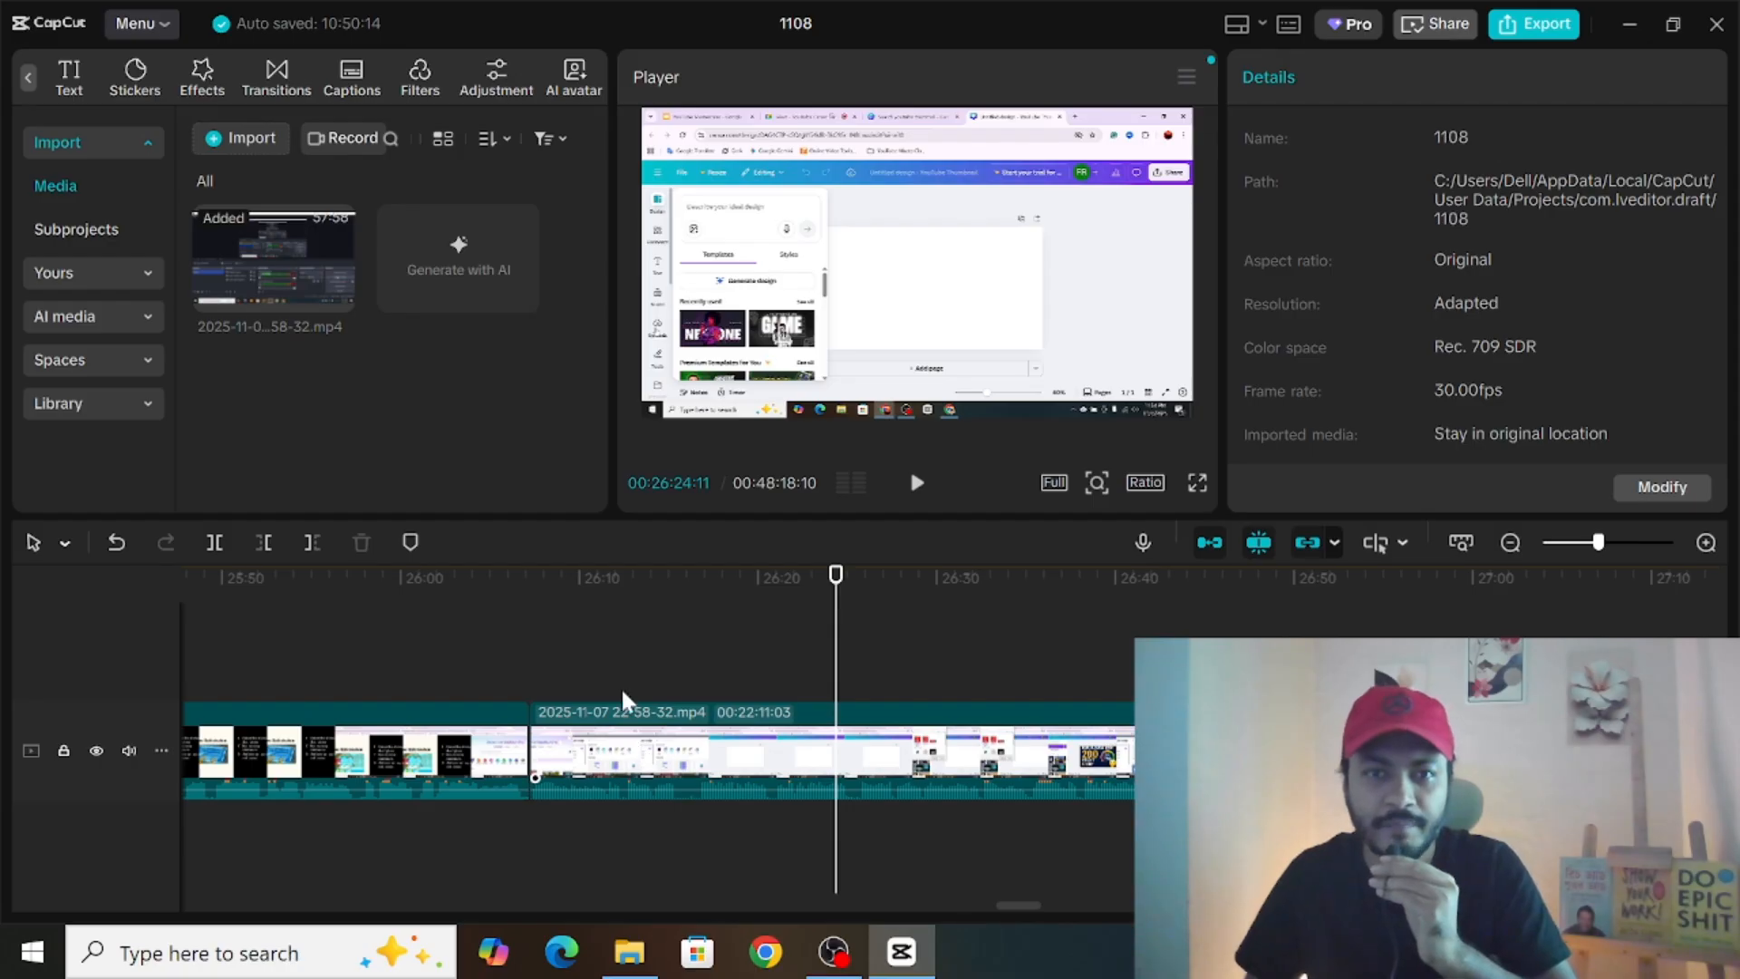
Step: Return the playhead to the start and fit the whole shortened recording into the timeline view
left_click_drag(829, 650, 222, 901)
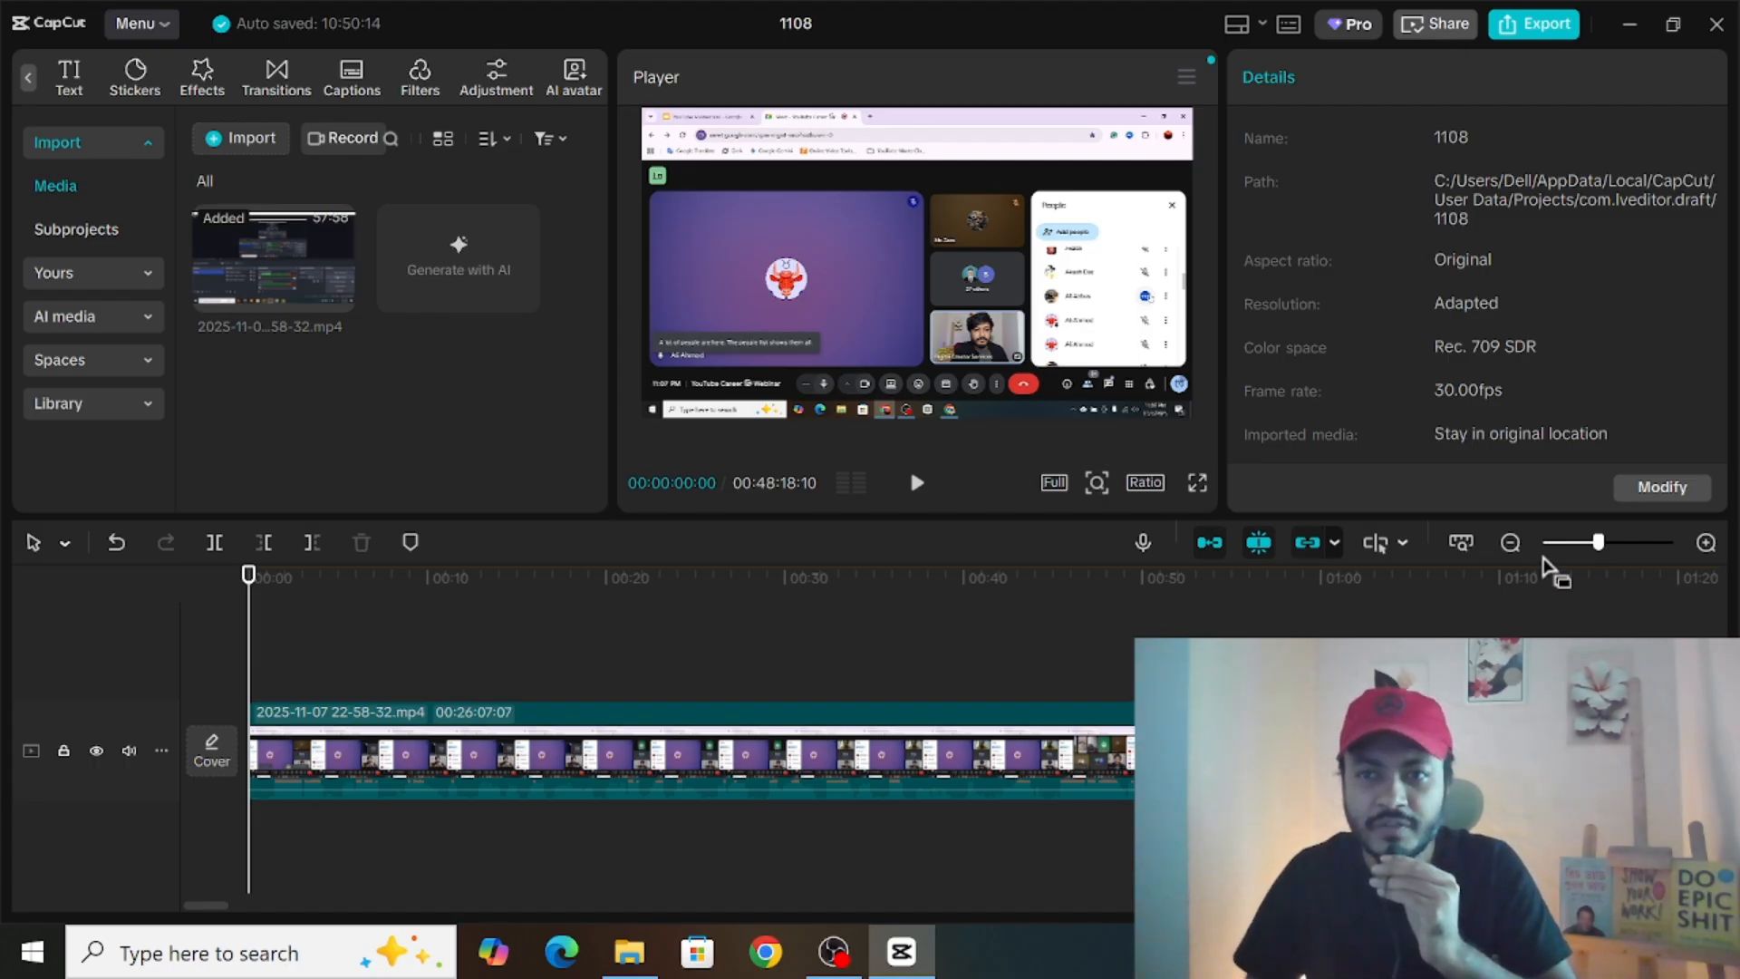
left_click(1510, 542)
left_click(1510, 542)
left_click(1510, 542)
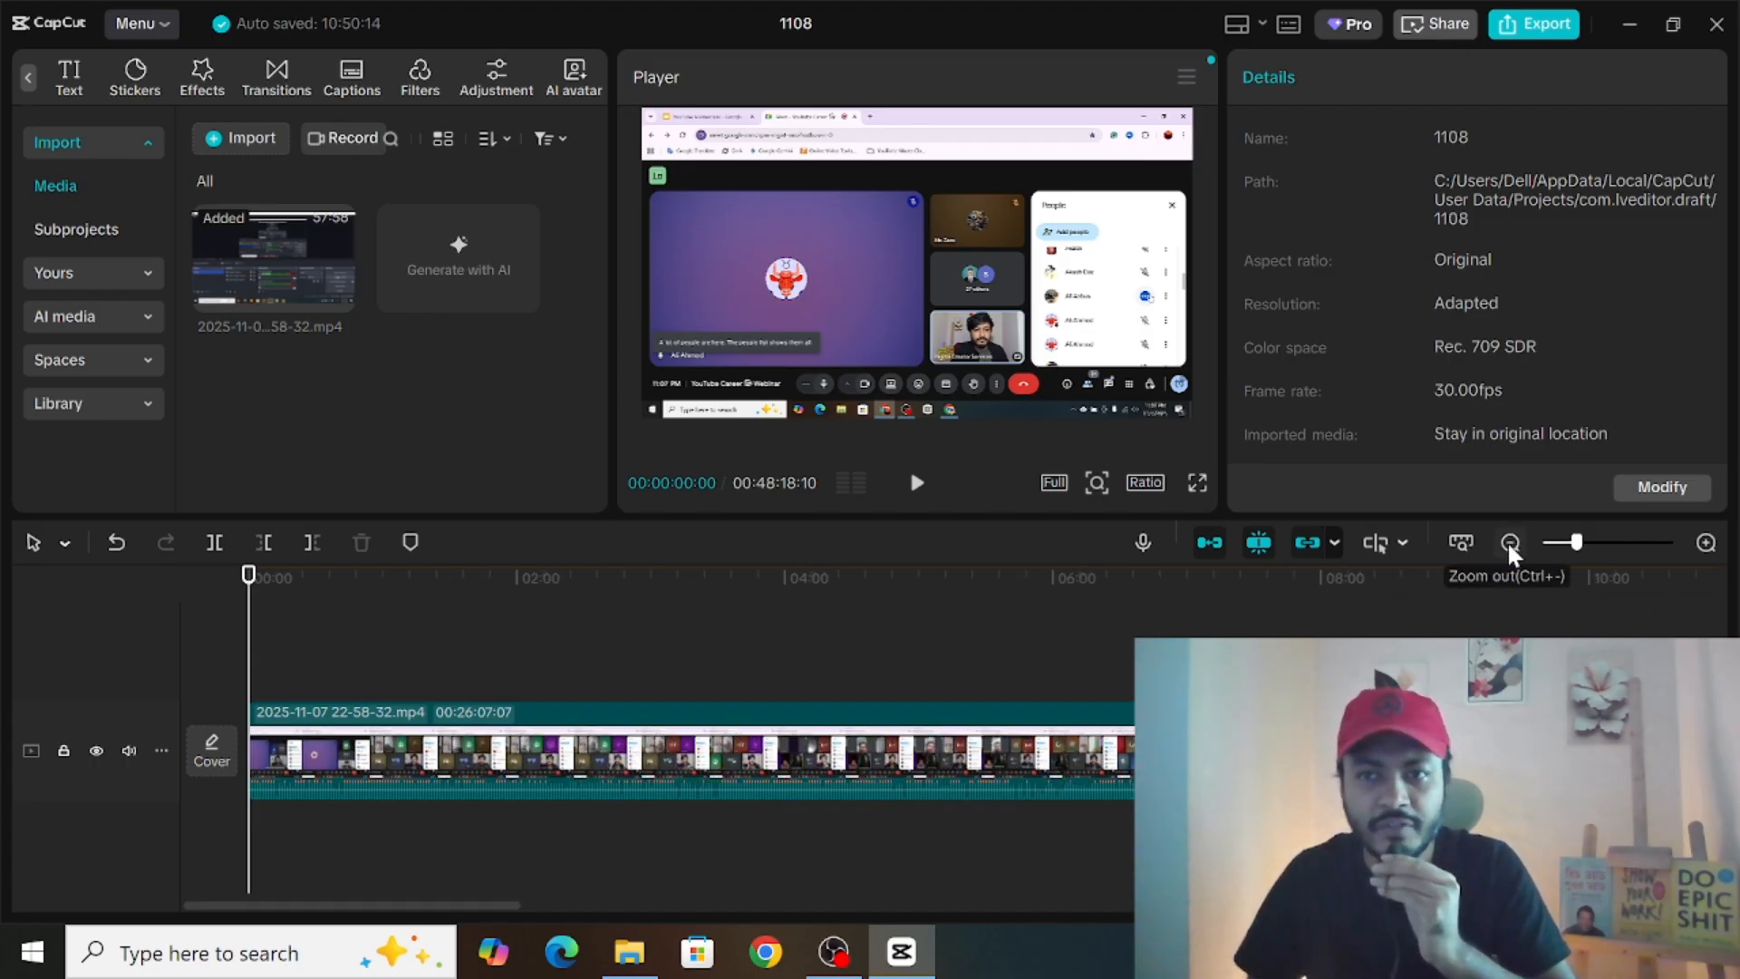
left_click(1510, 542)
left_click(1510, 542)
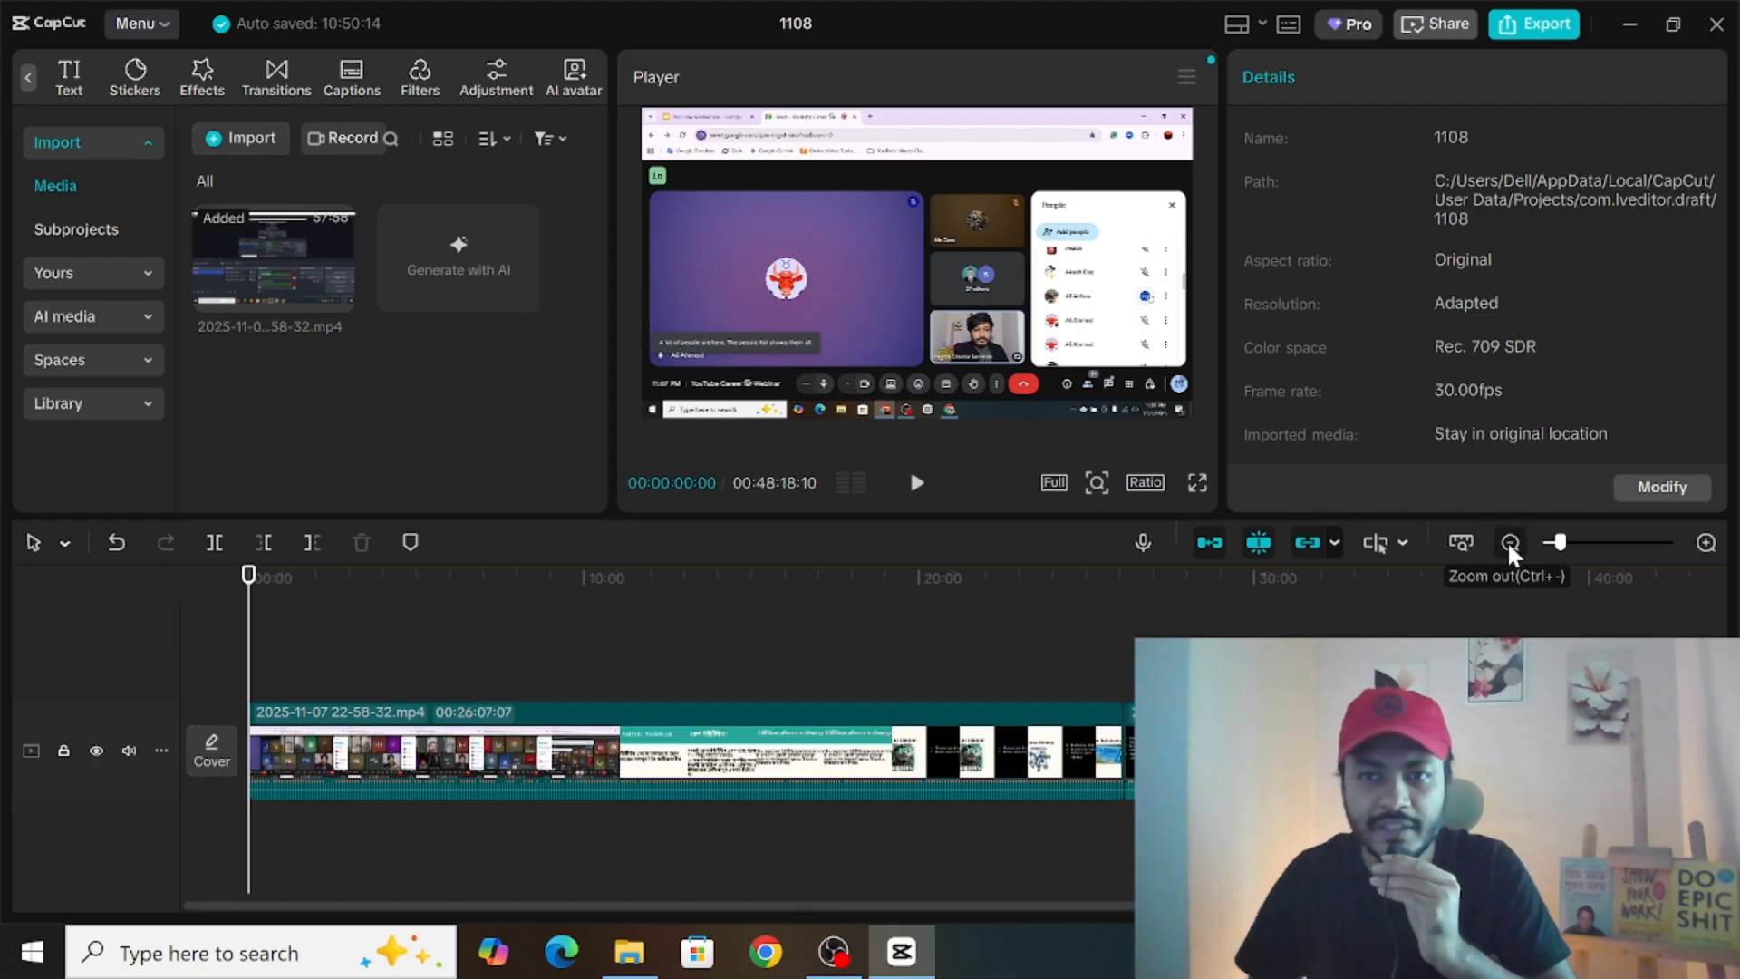
left_click(1510, 542)
left_click(1510, 542)
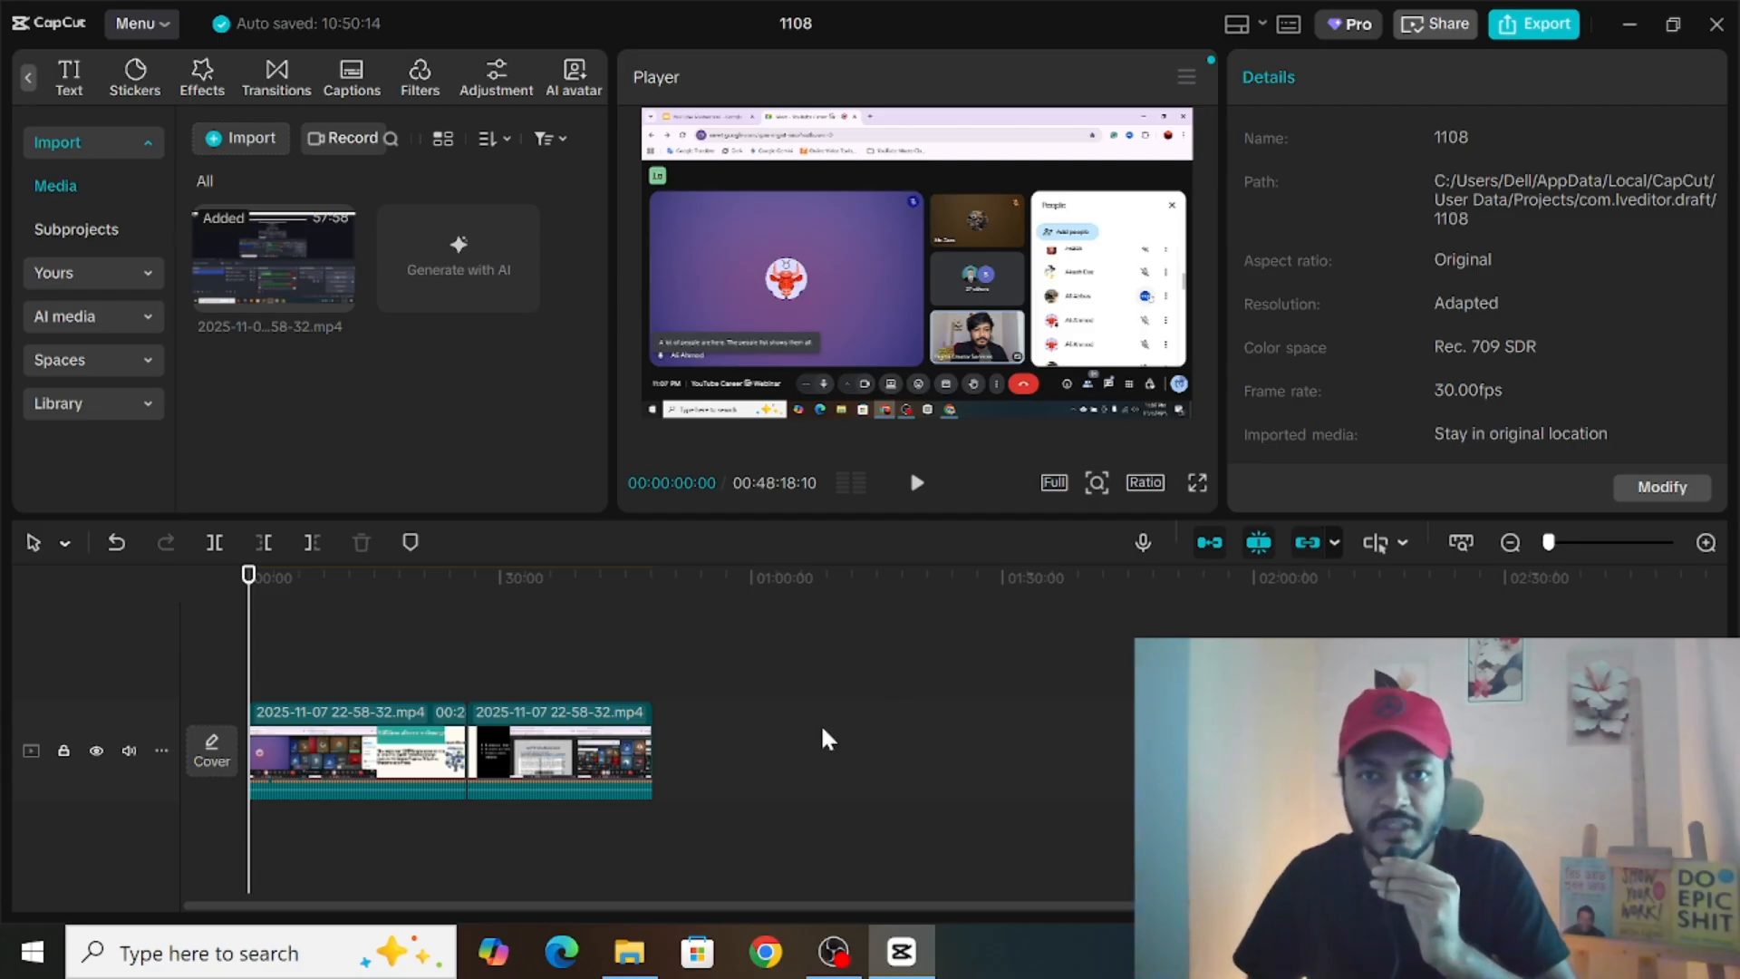
Step: Open the export settings and review the resolution, other video settings and the audio, GIF and caption options
left_click(1538, 27)
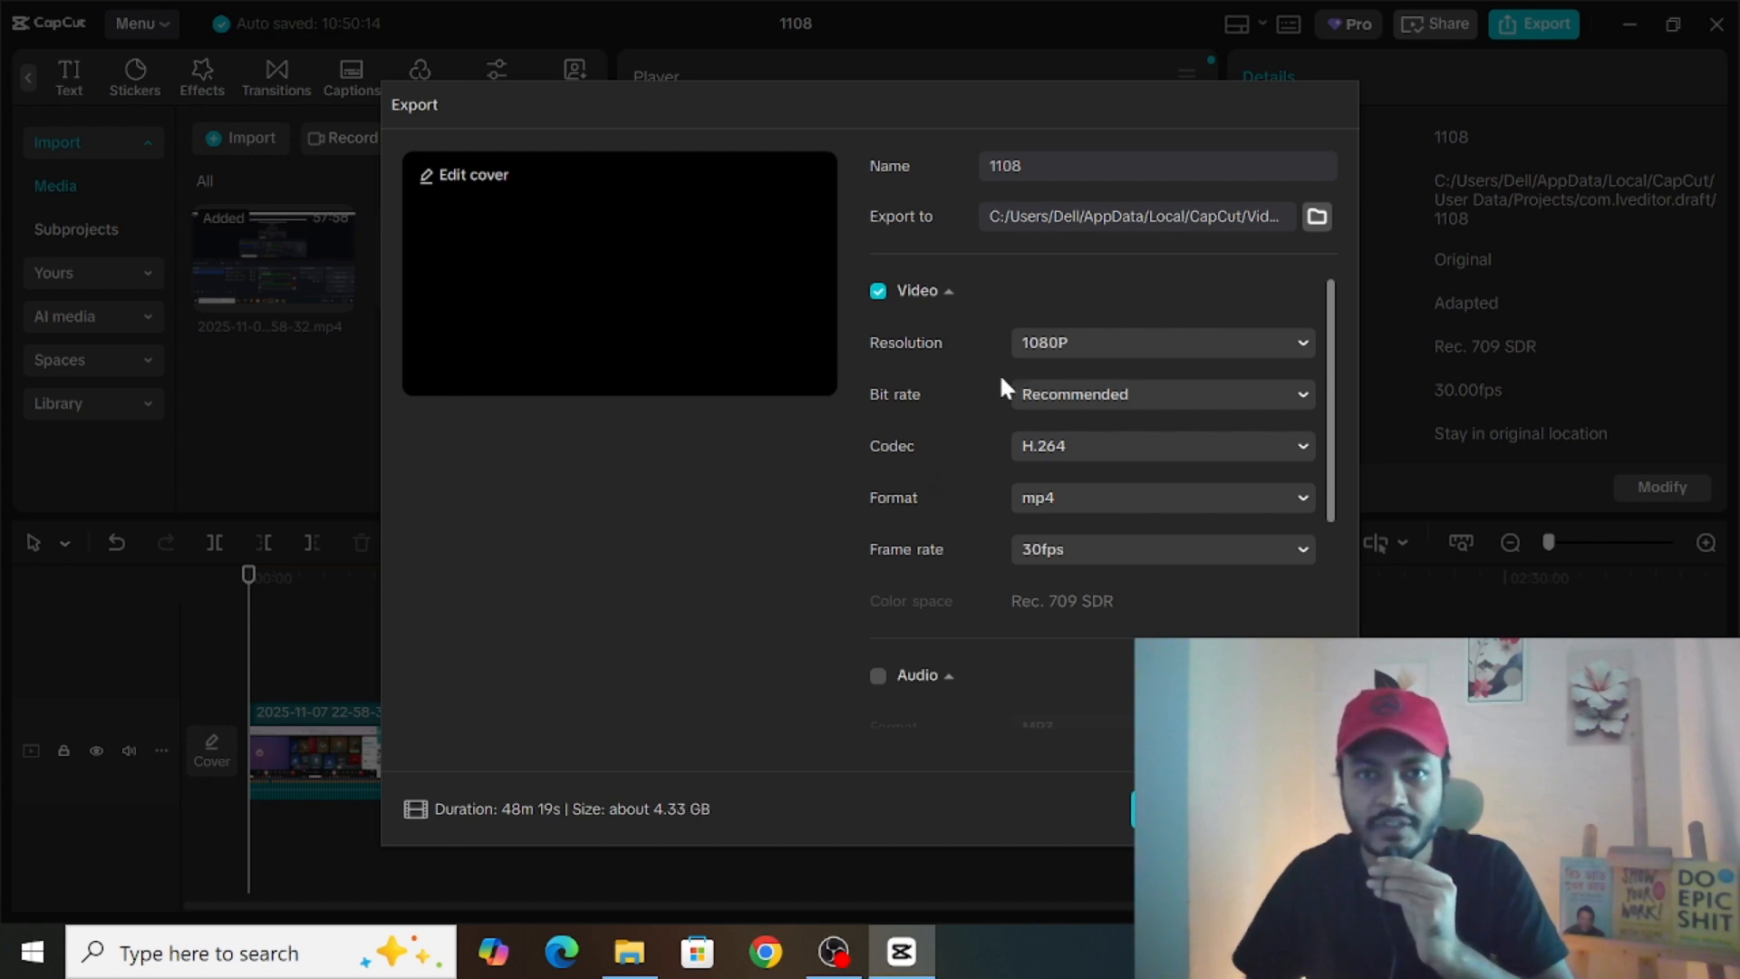
left_click(1105, 346)
left_click(1102, 342)
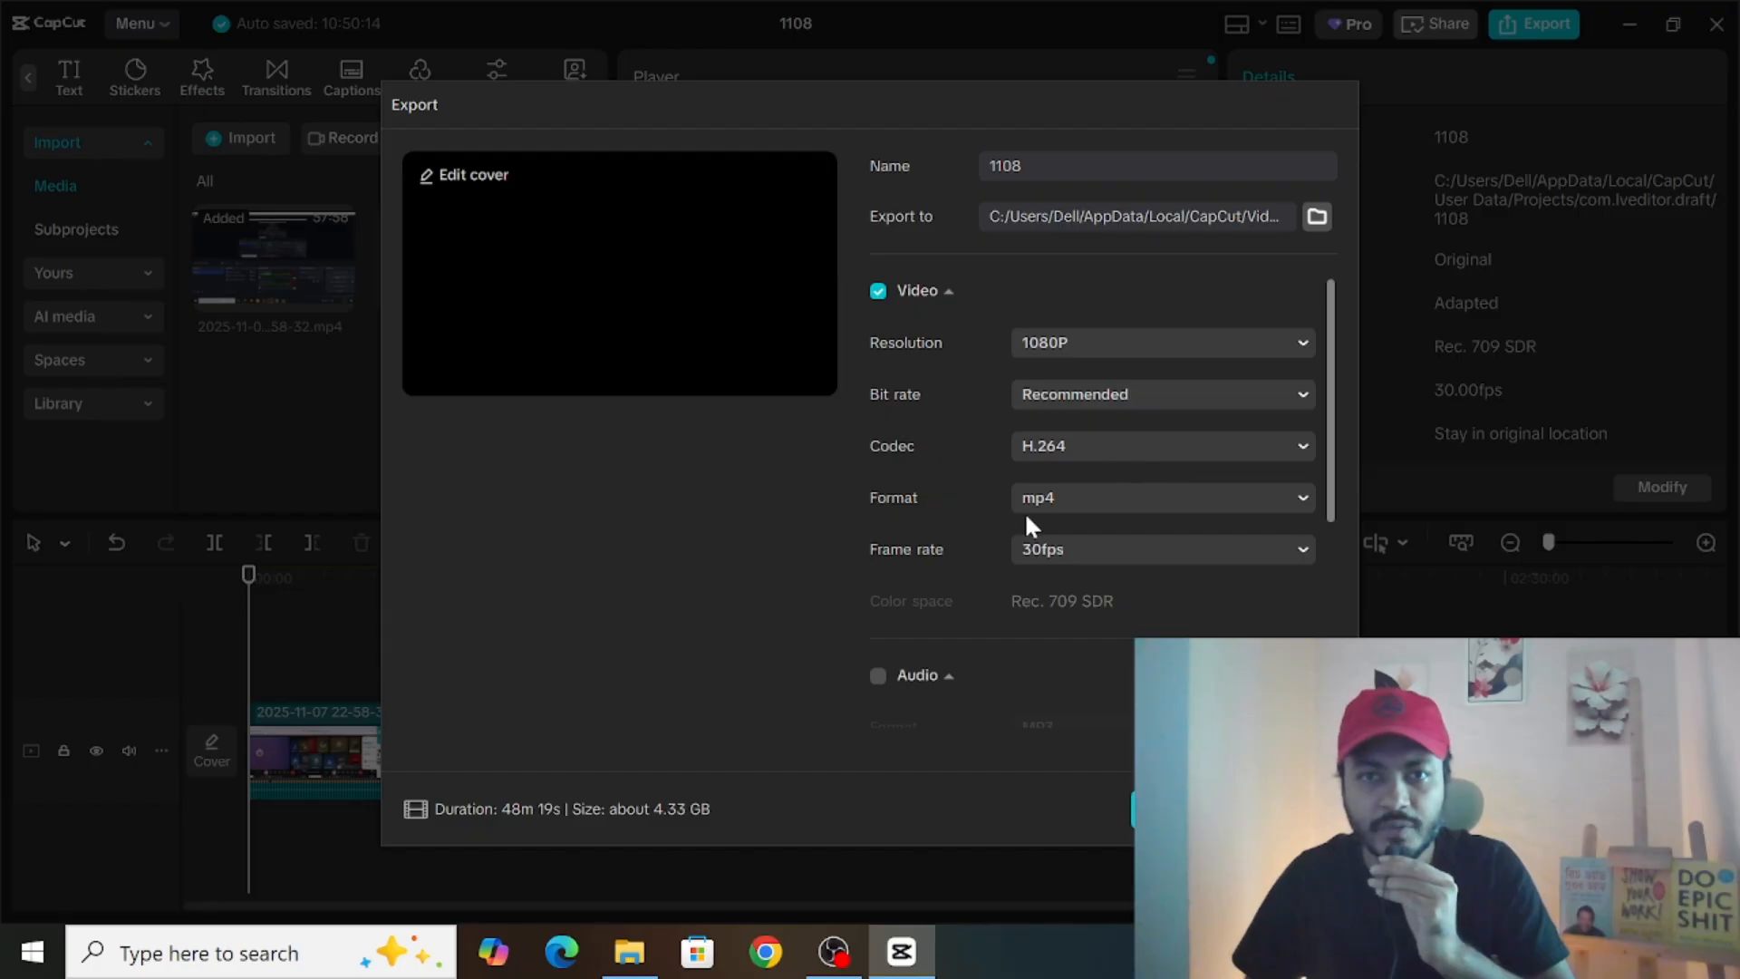
scroll(1248, 582, "down", 5)
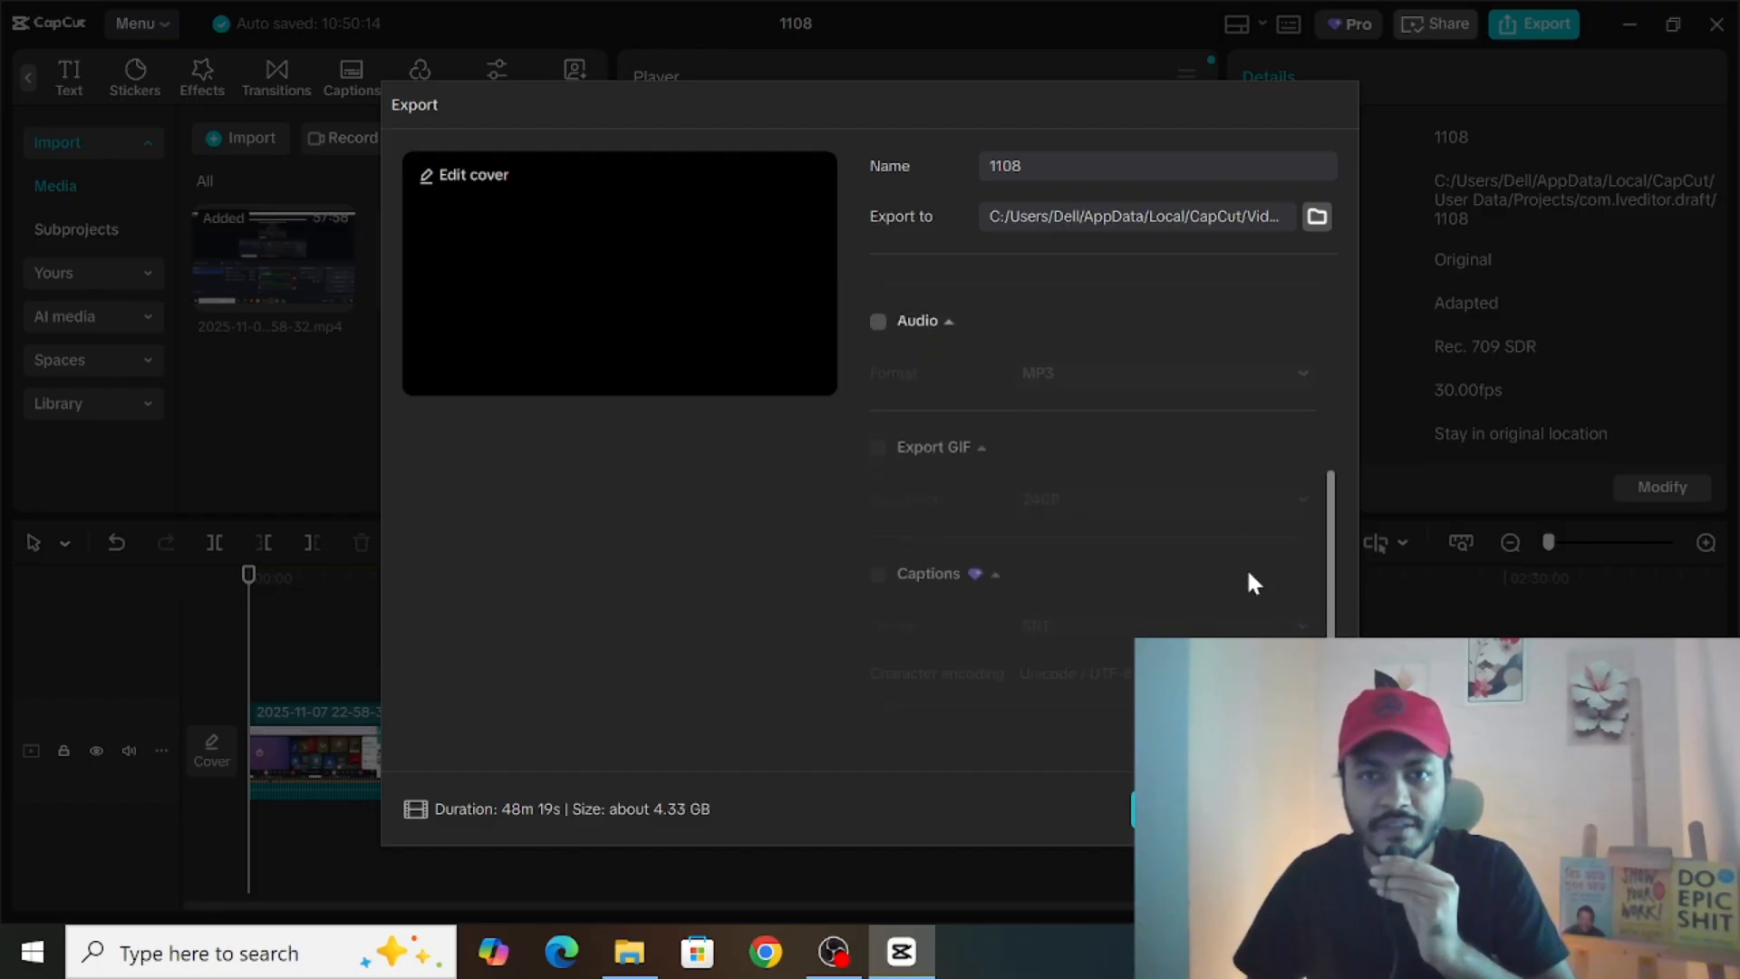
scroll(1211, 544, "up", 5)
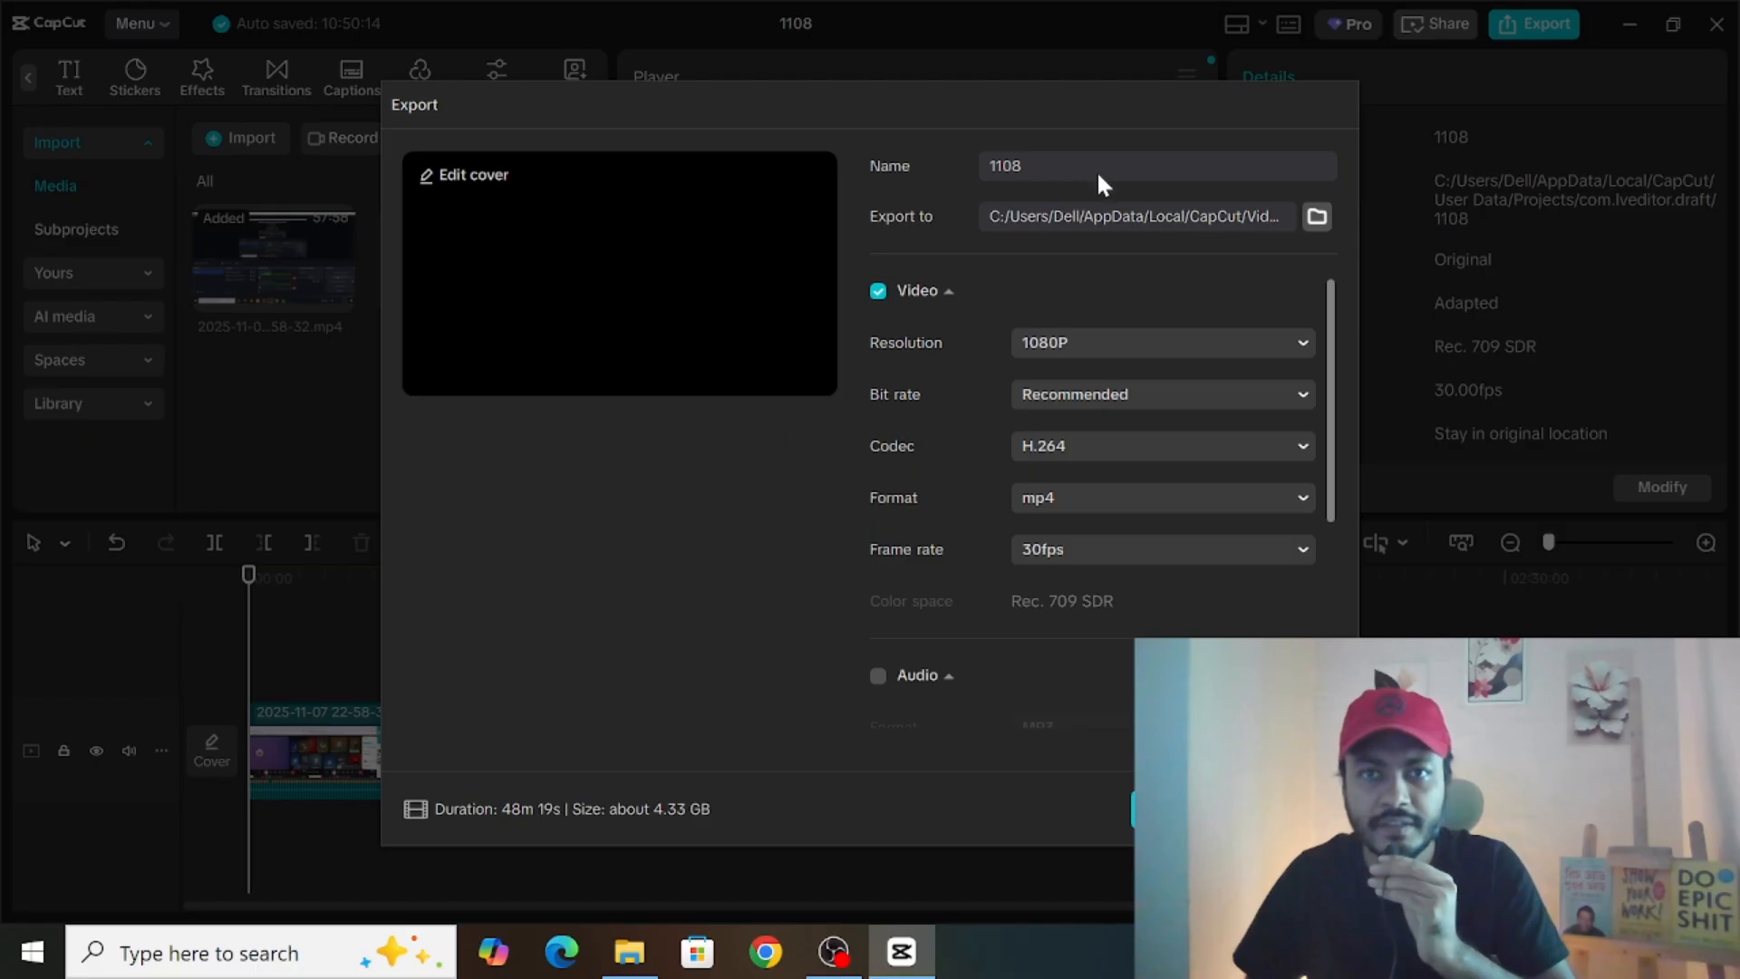
Step: Set the export destination to Local Disk (D:)
left_click(1317, 217)
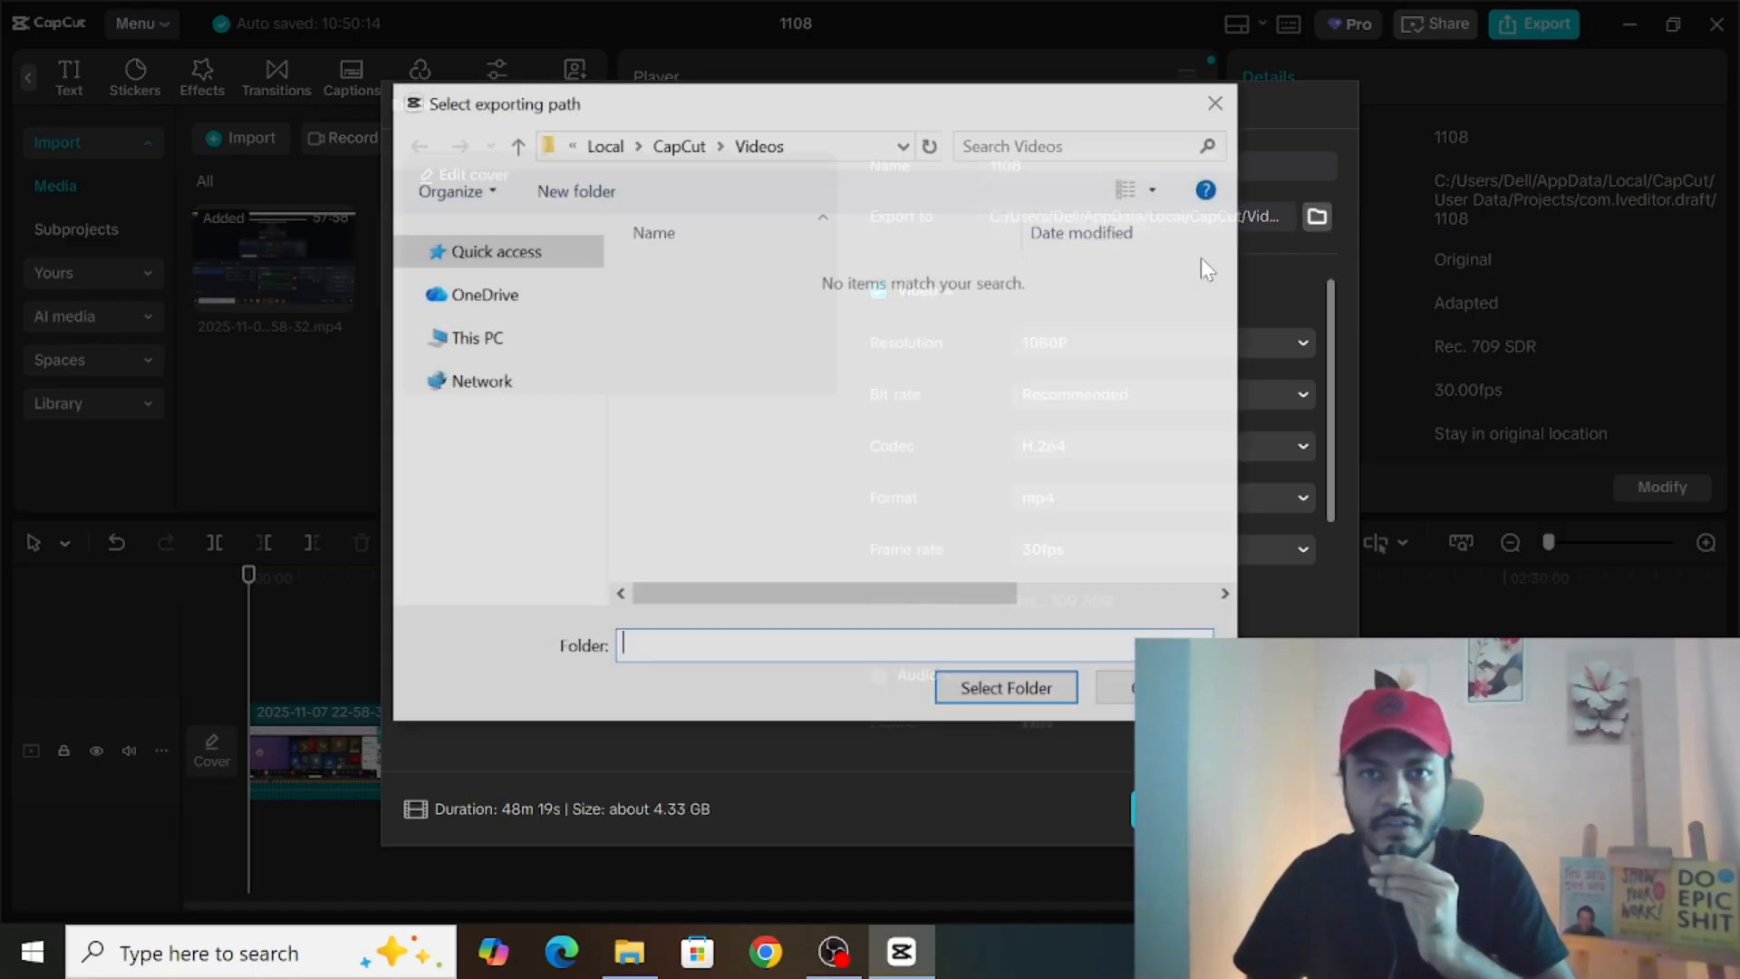
scroll(530, 498, "down", 3)
scroll(530, 499, "down", 3)
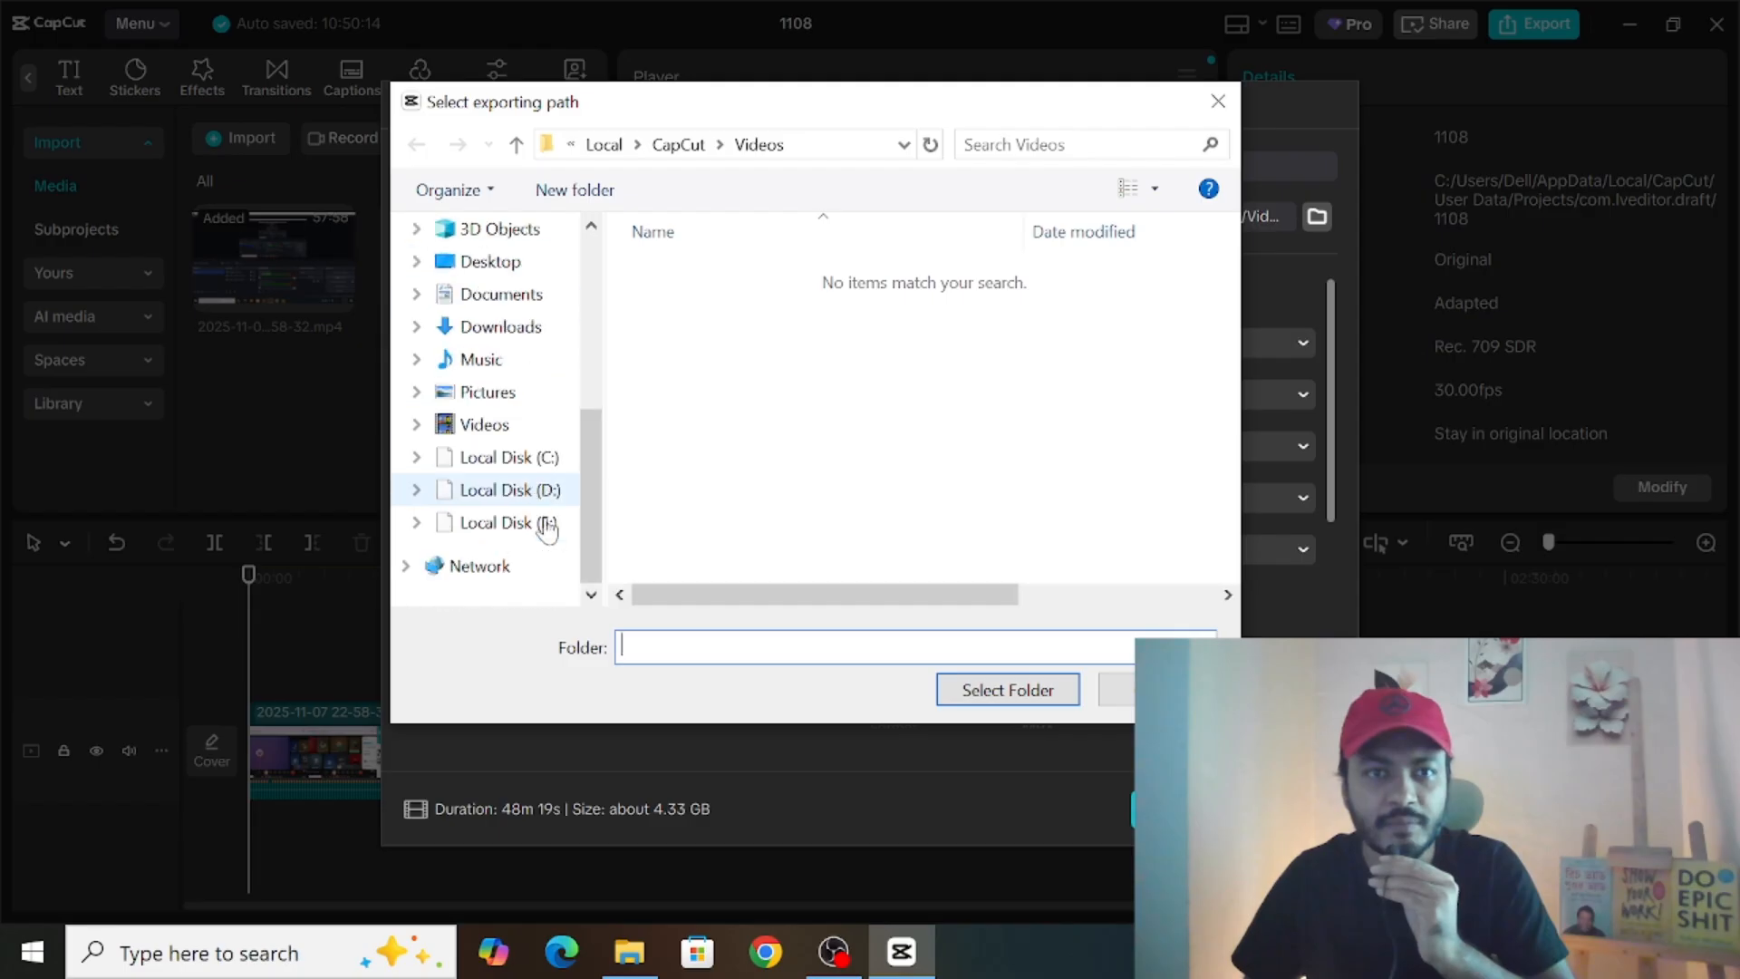
left_click(521, 497)
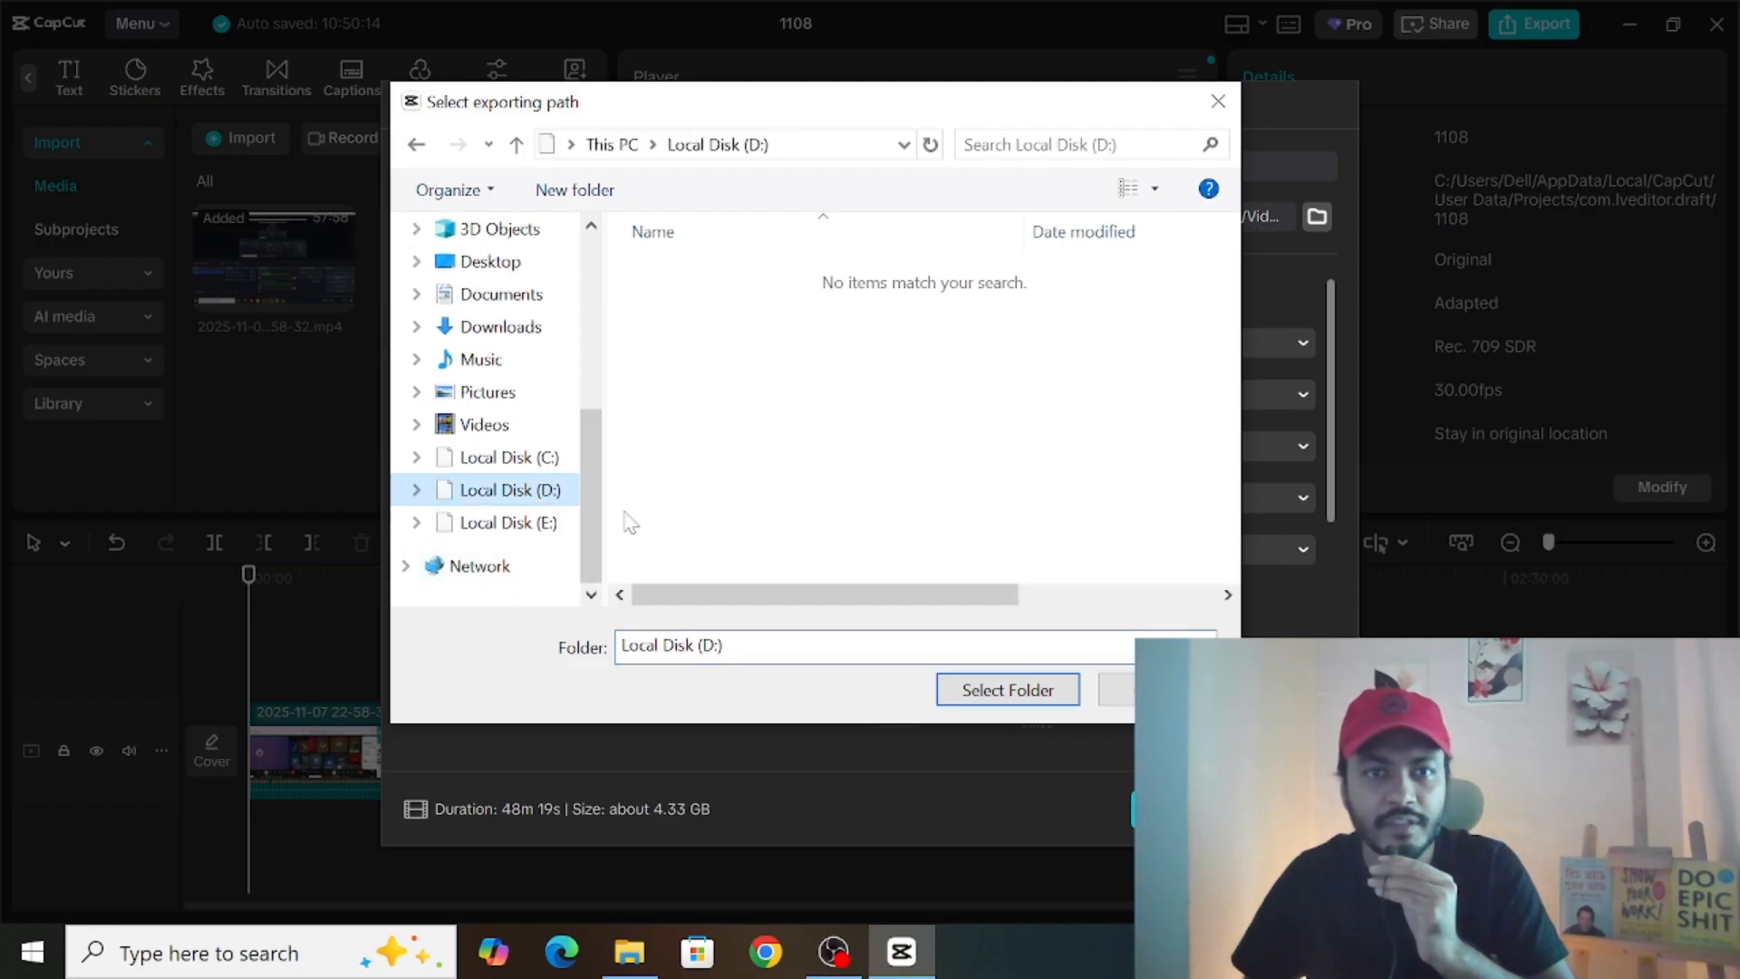
left_click(1006, 690)
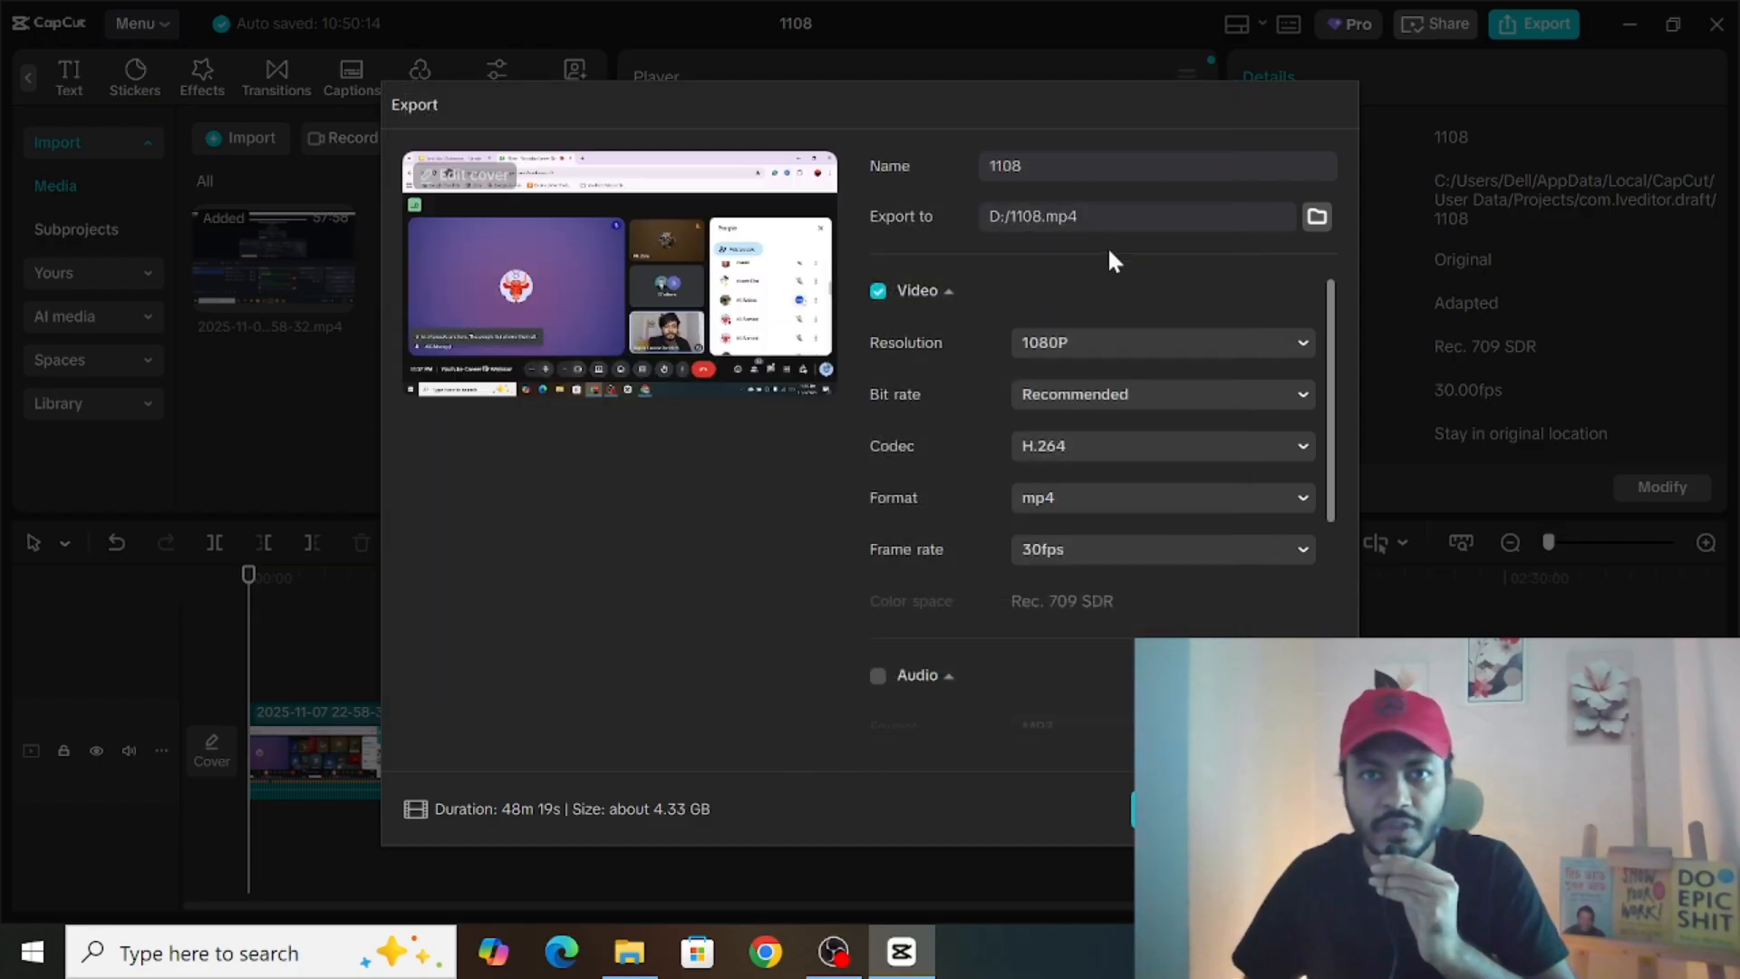
Step: Change the exported video's name to "youtube masterclass"
left_click(1105, 165)
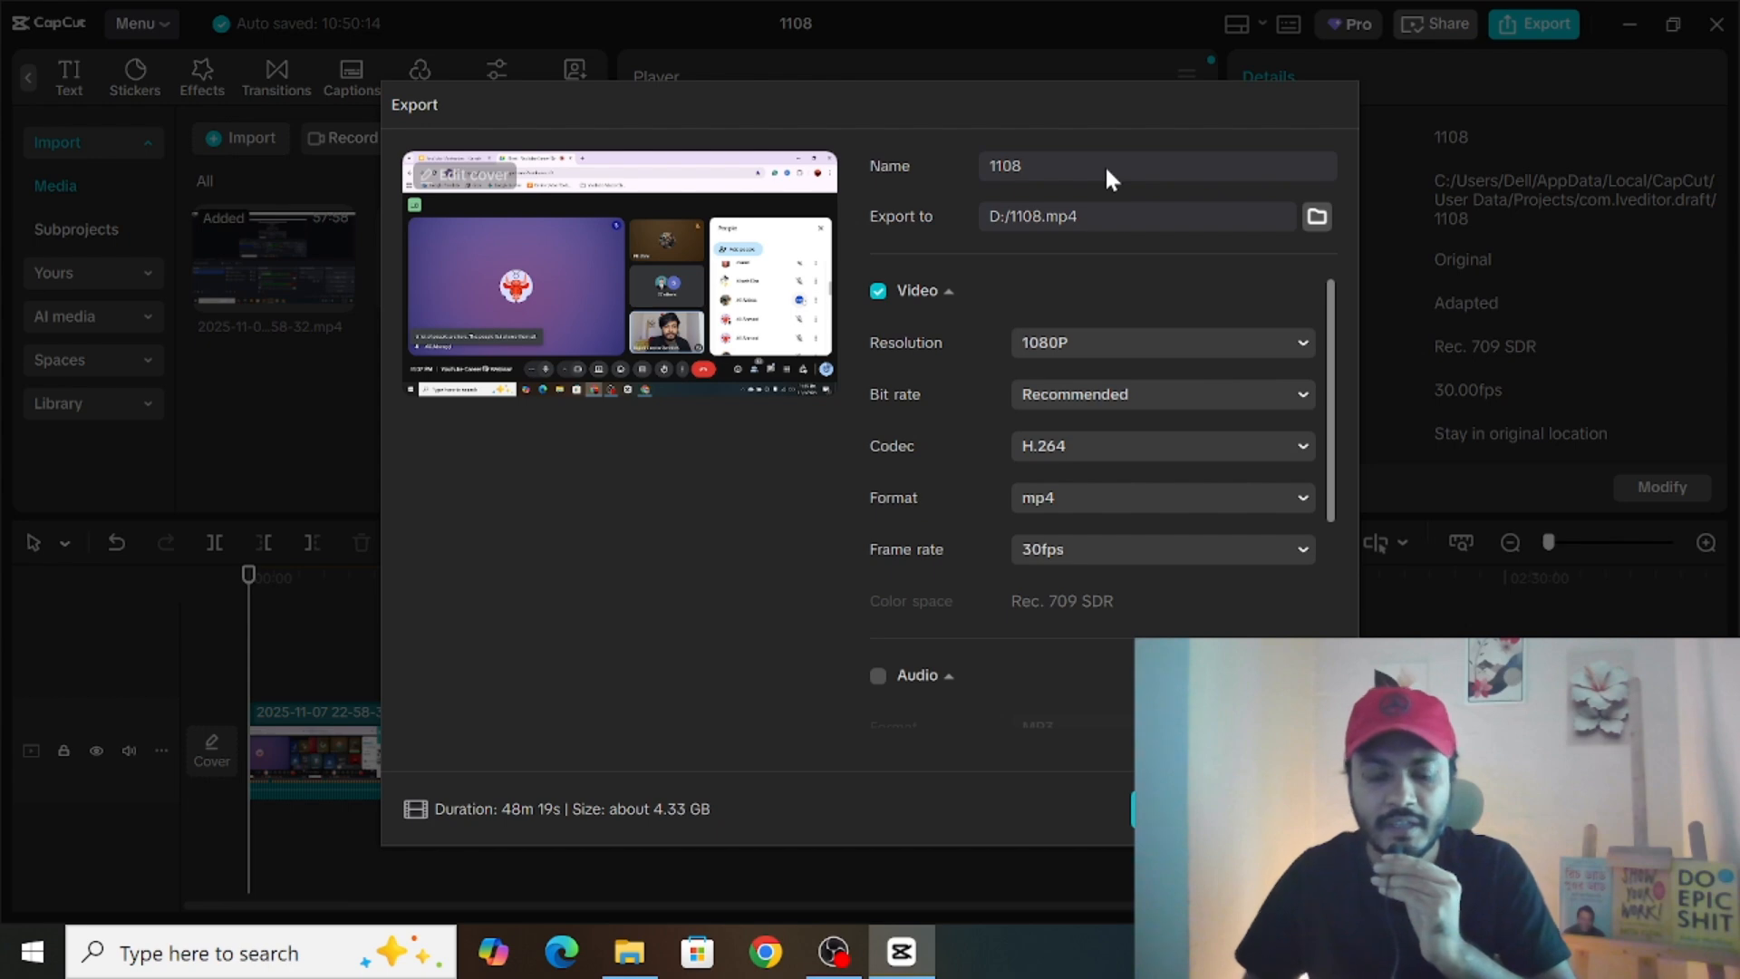
key("BackSpace")
key("BackSpace")
key("BackSpace")
key("BackSpace")
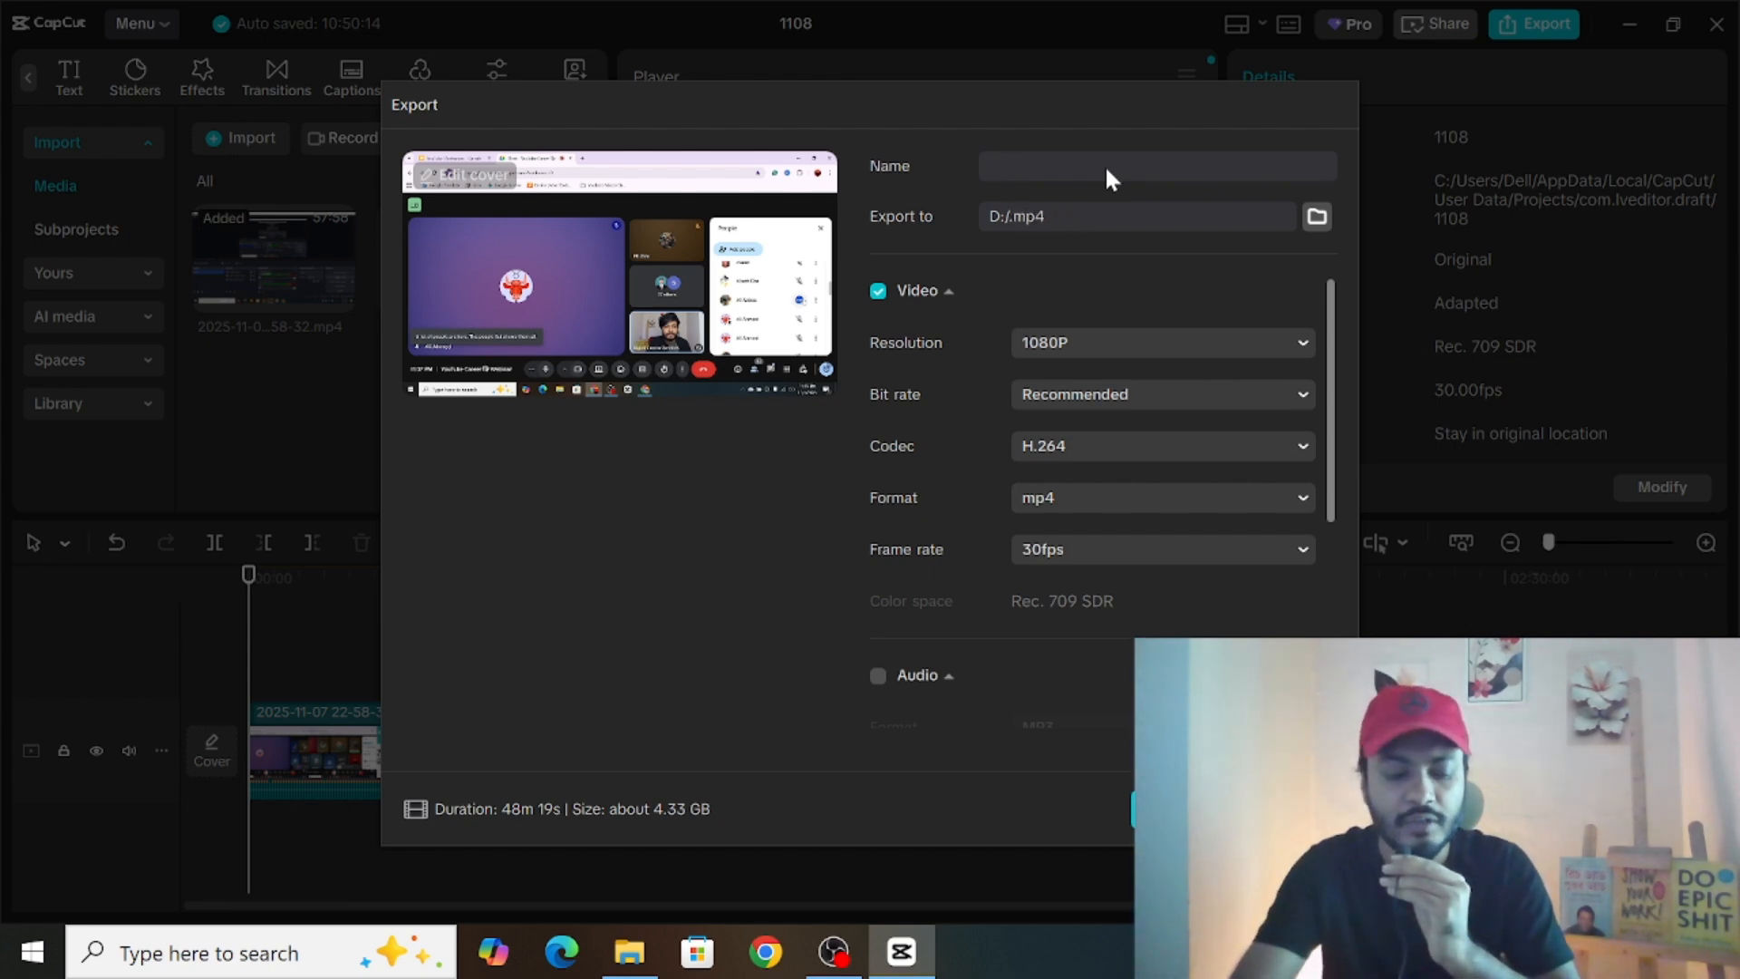
type("youtube")
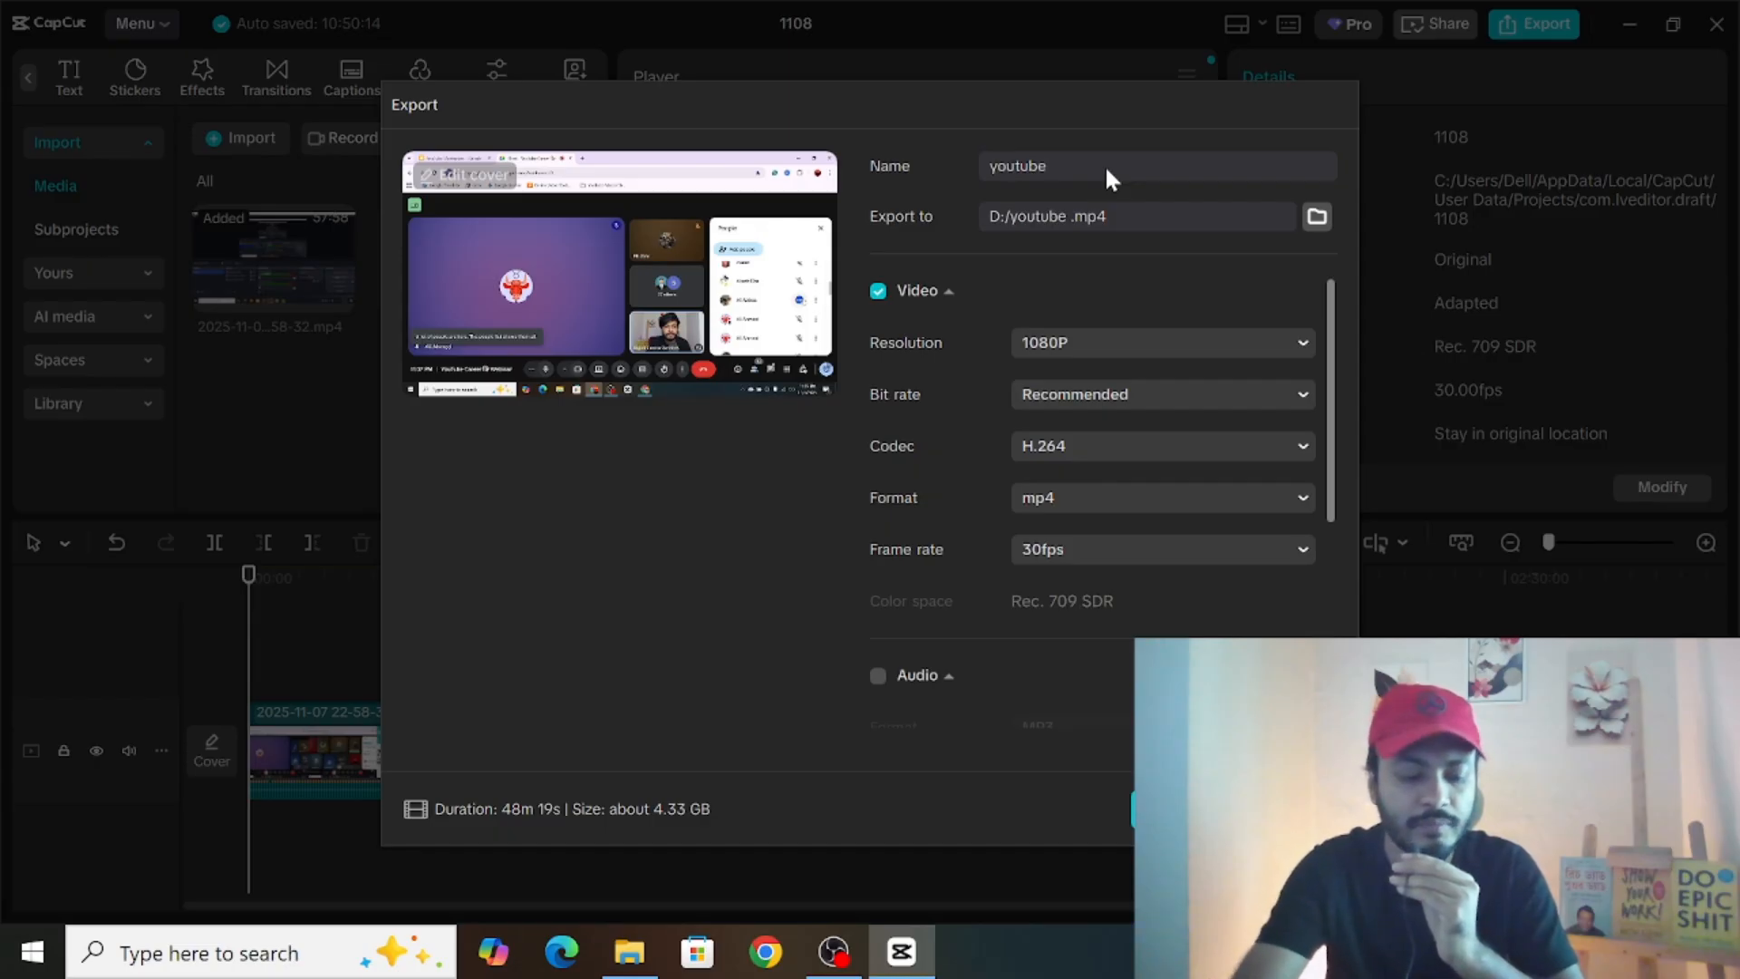
type(" master")
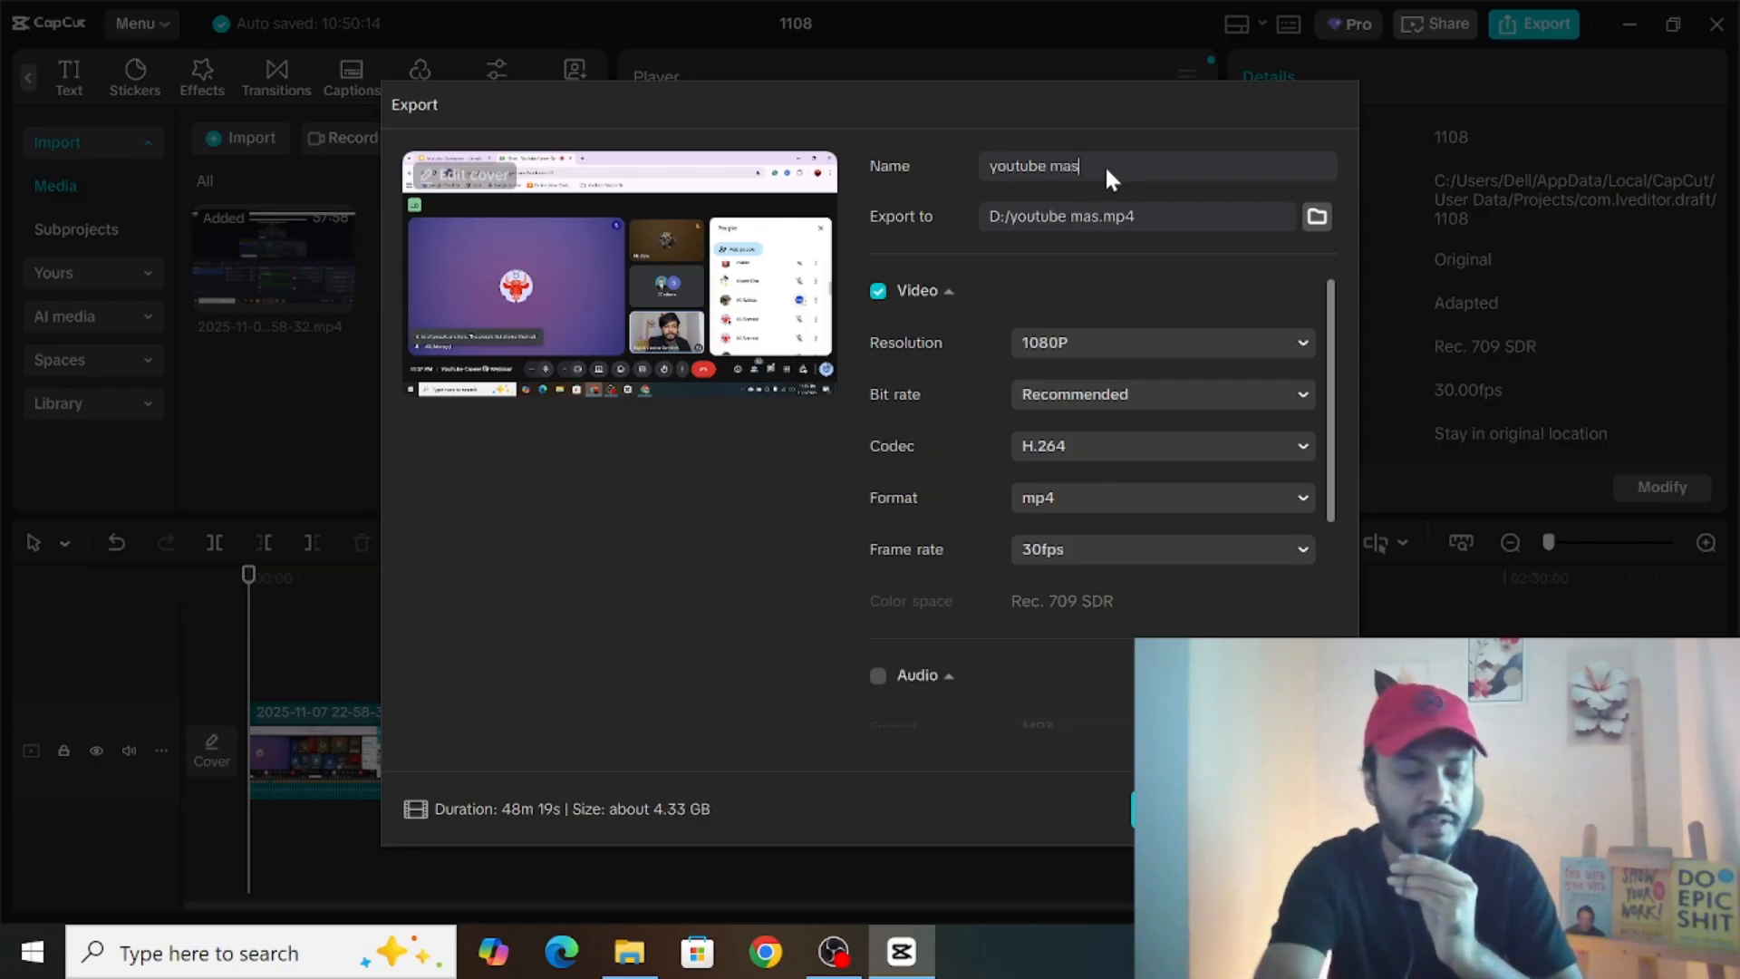
type("class")
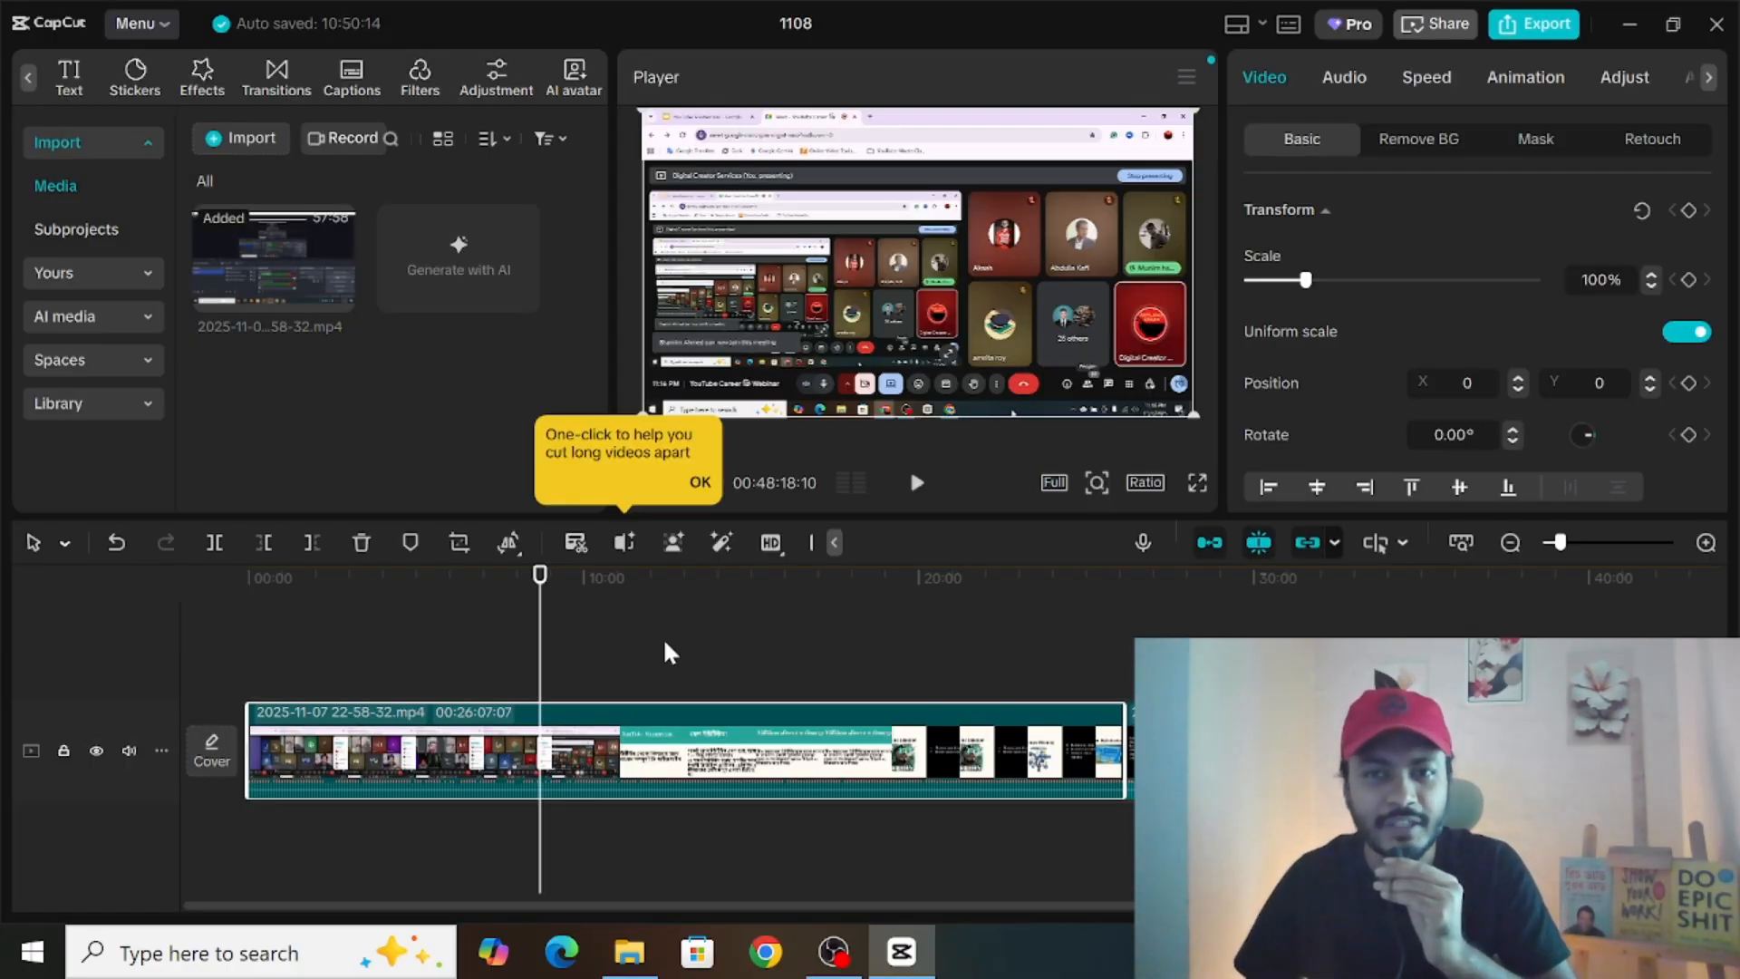
Step: Examine the first clip's background removal, audio, speed and animation options
left_click(1421, 144)
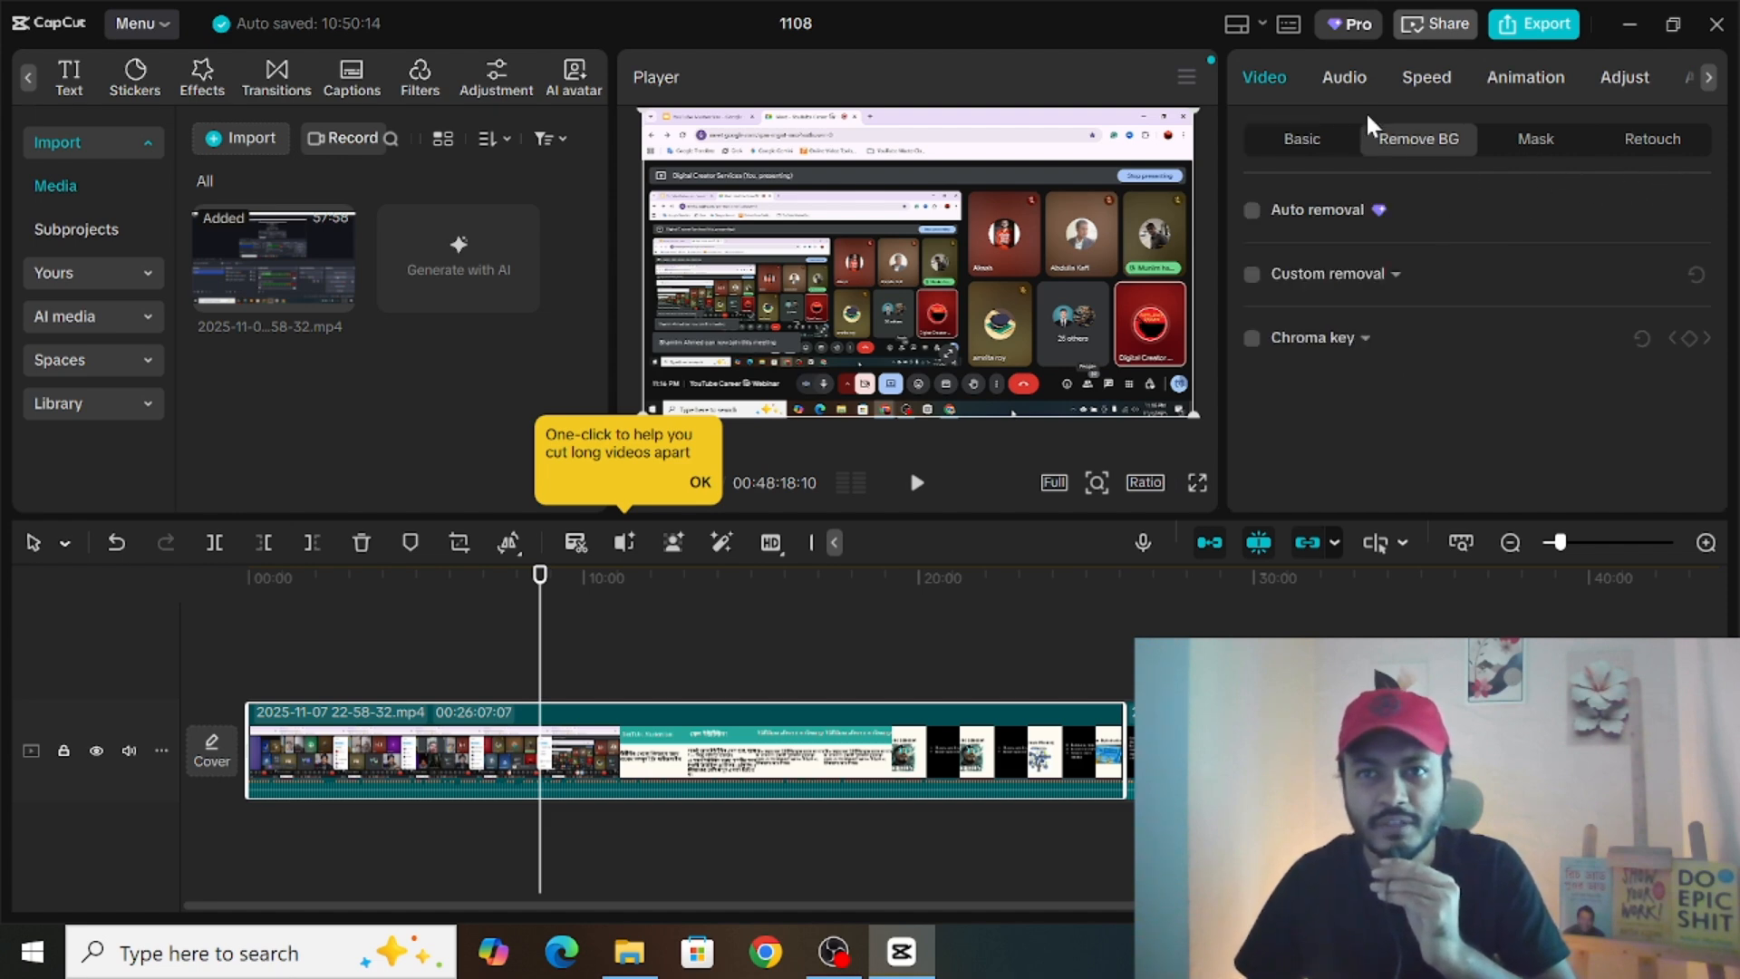
left_click(1345, 79)
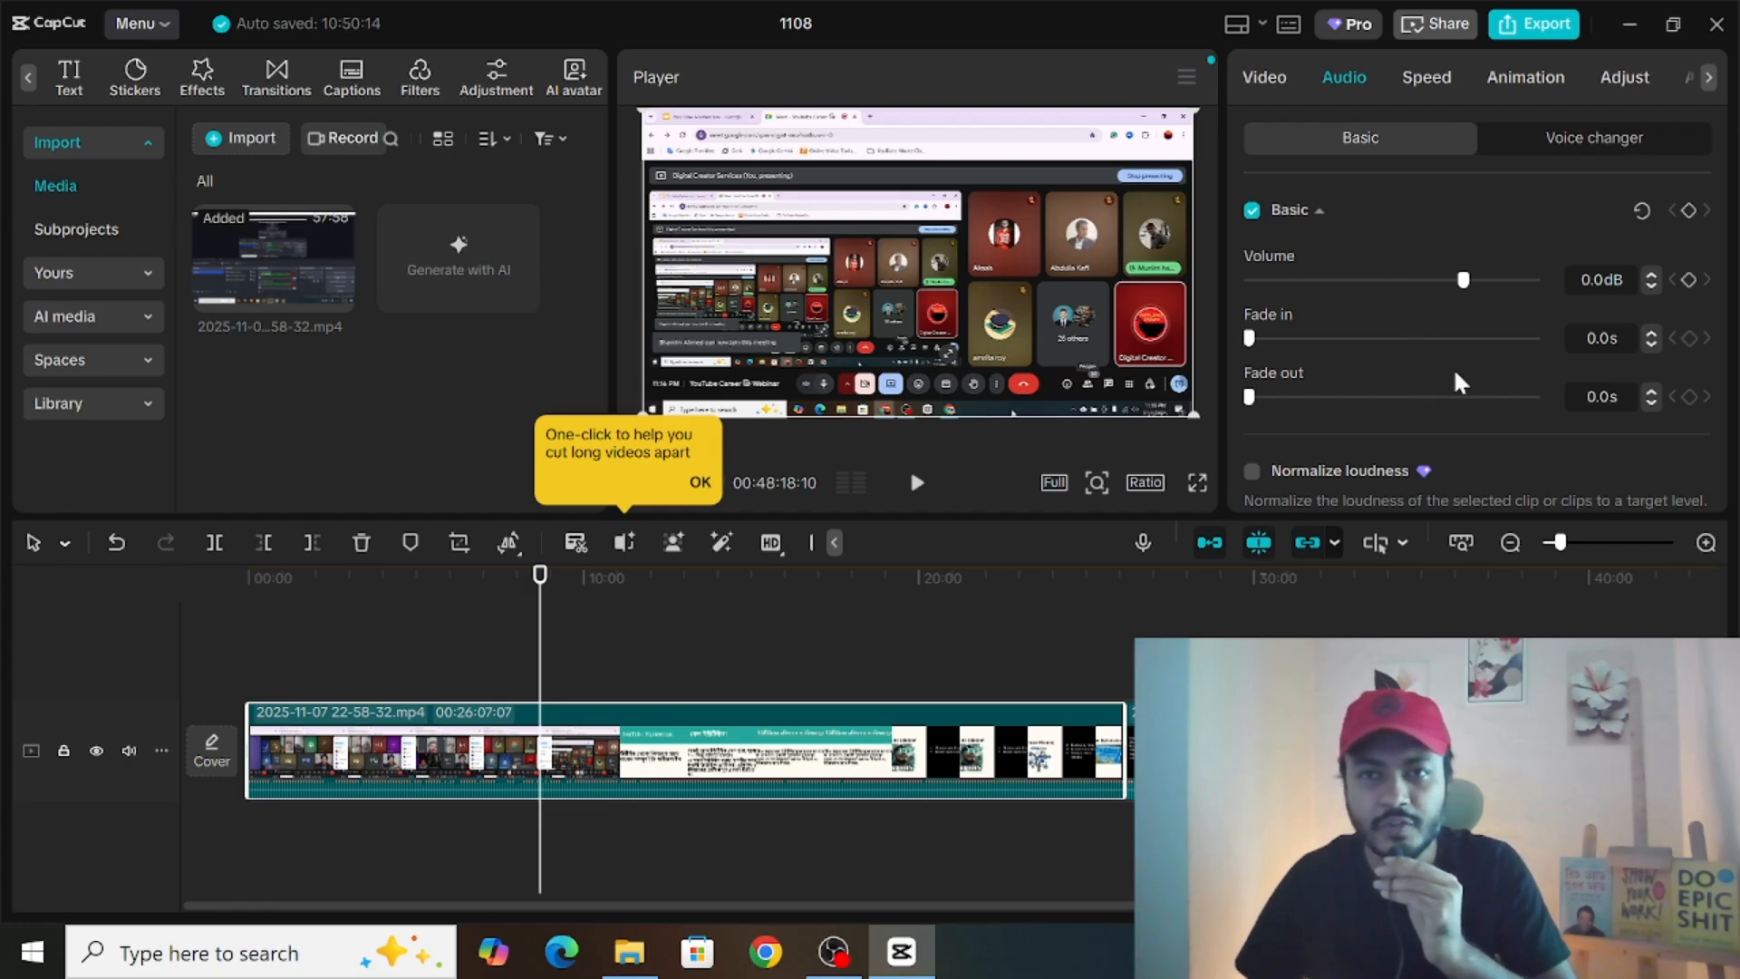
scroll(1455, 367, "down", 2)
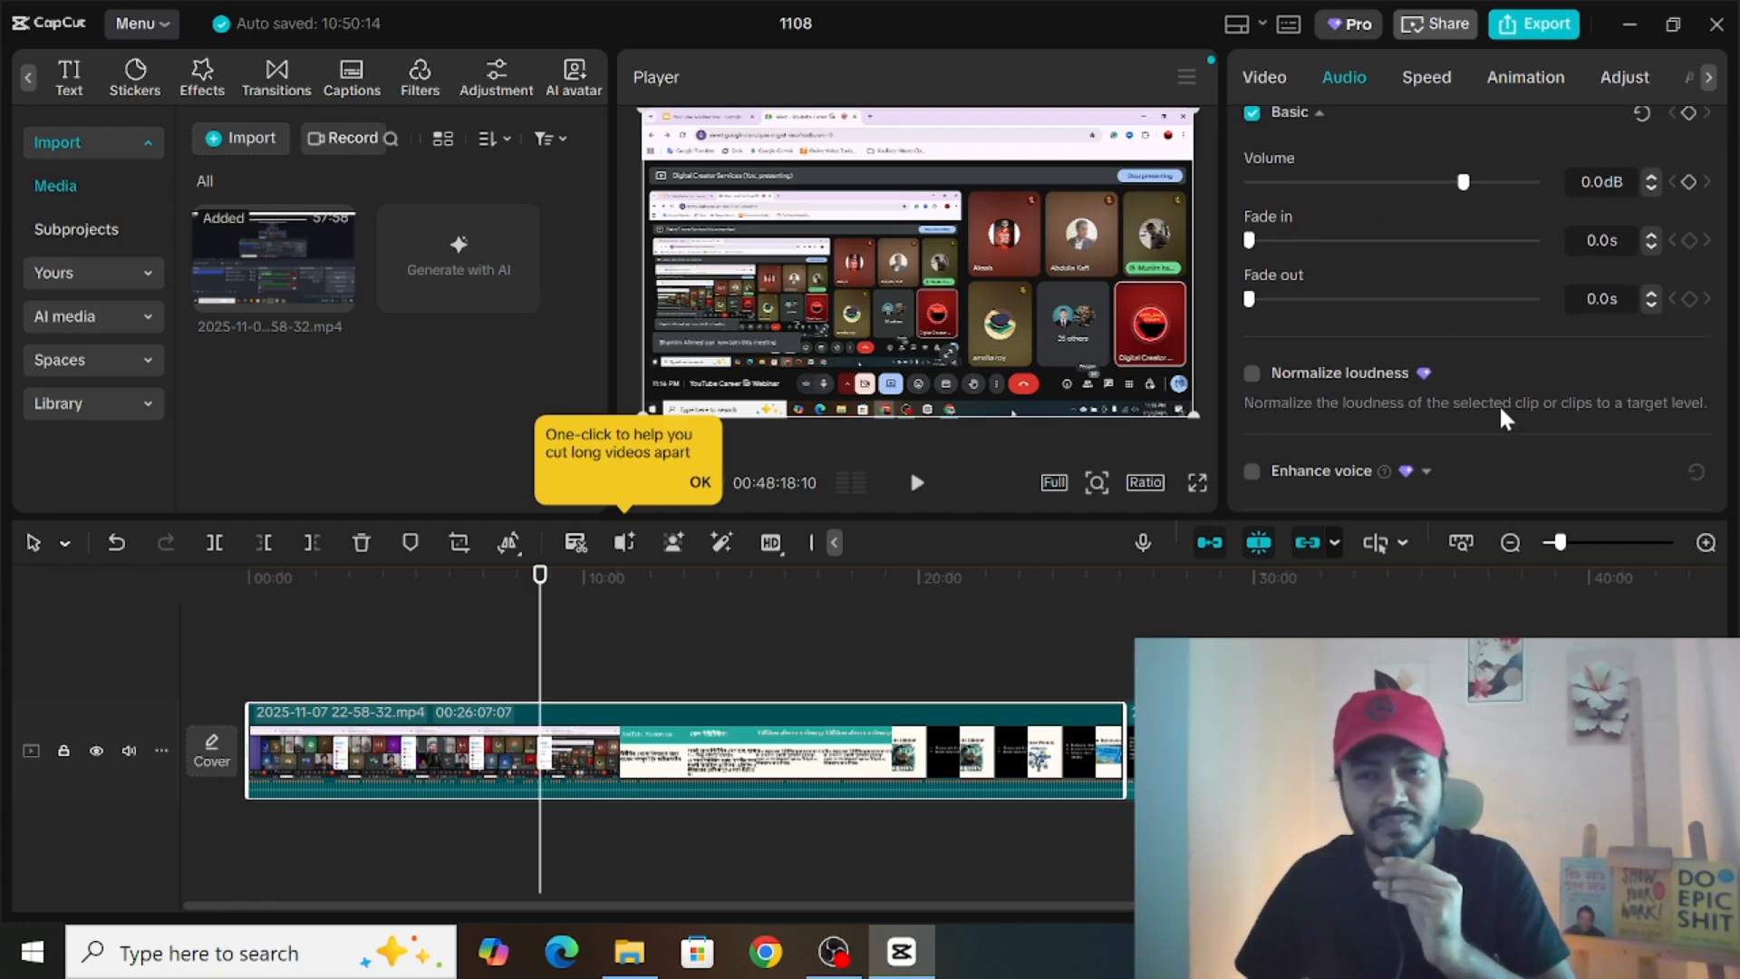
scroll(1492, 400, "down", 2)
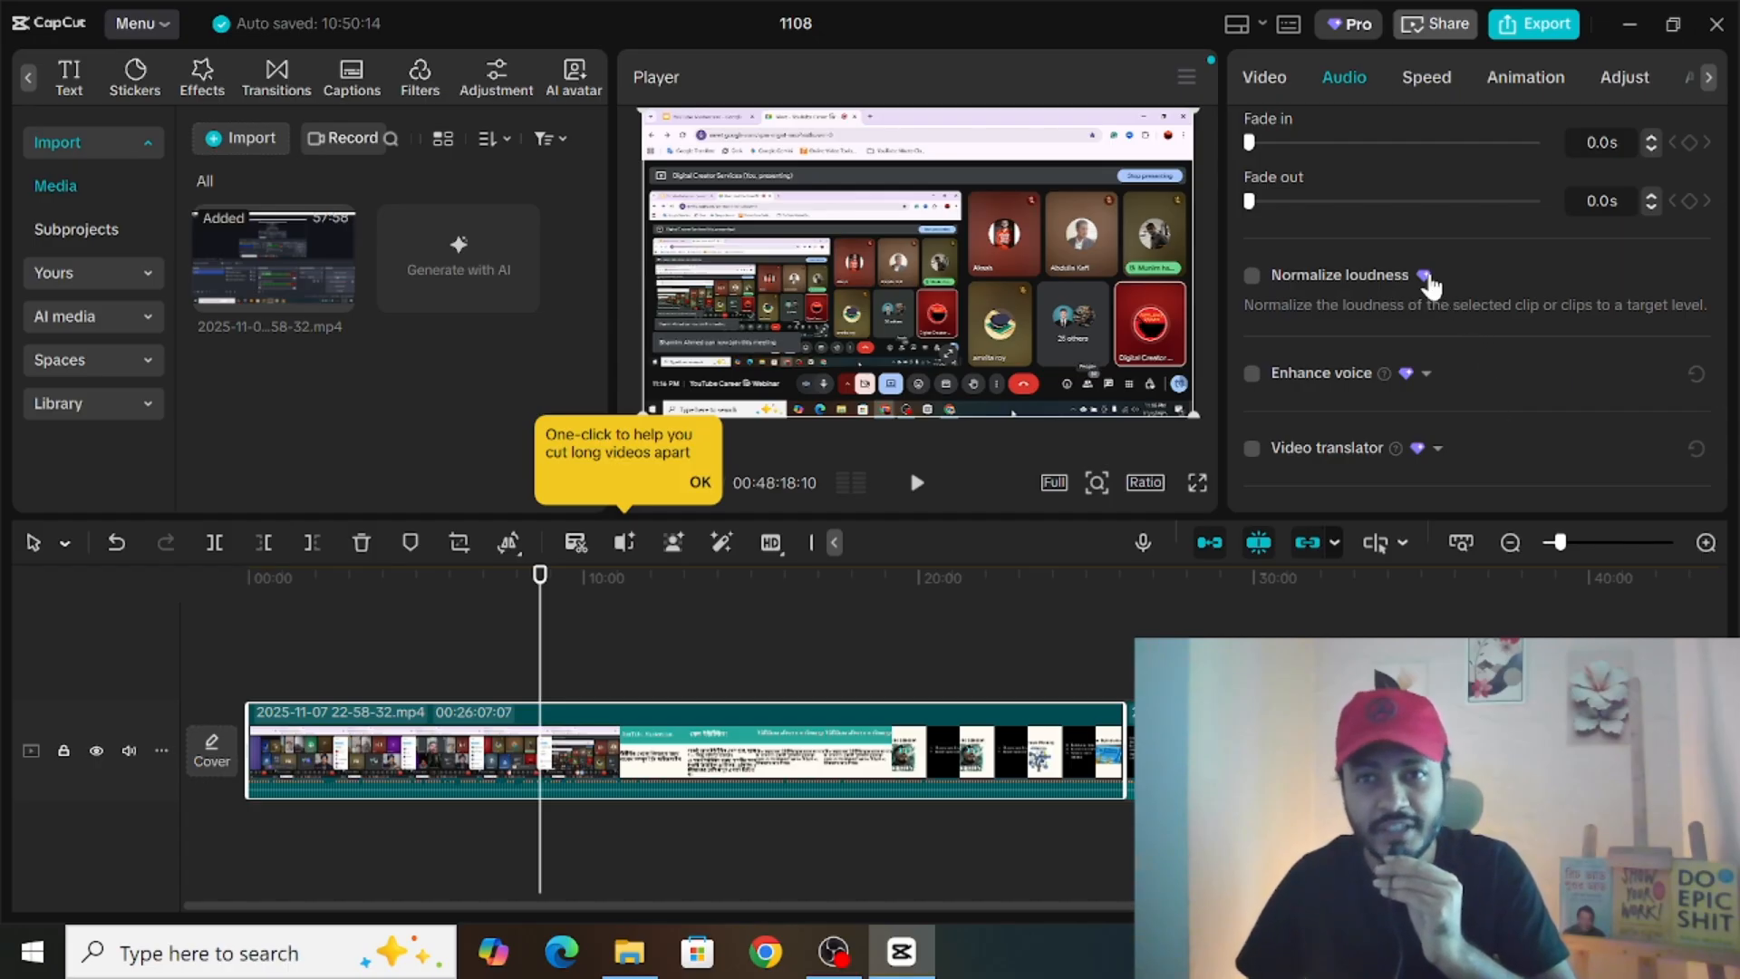
scroll(1483, 383, "down", 2)
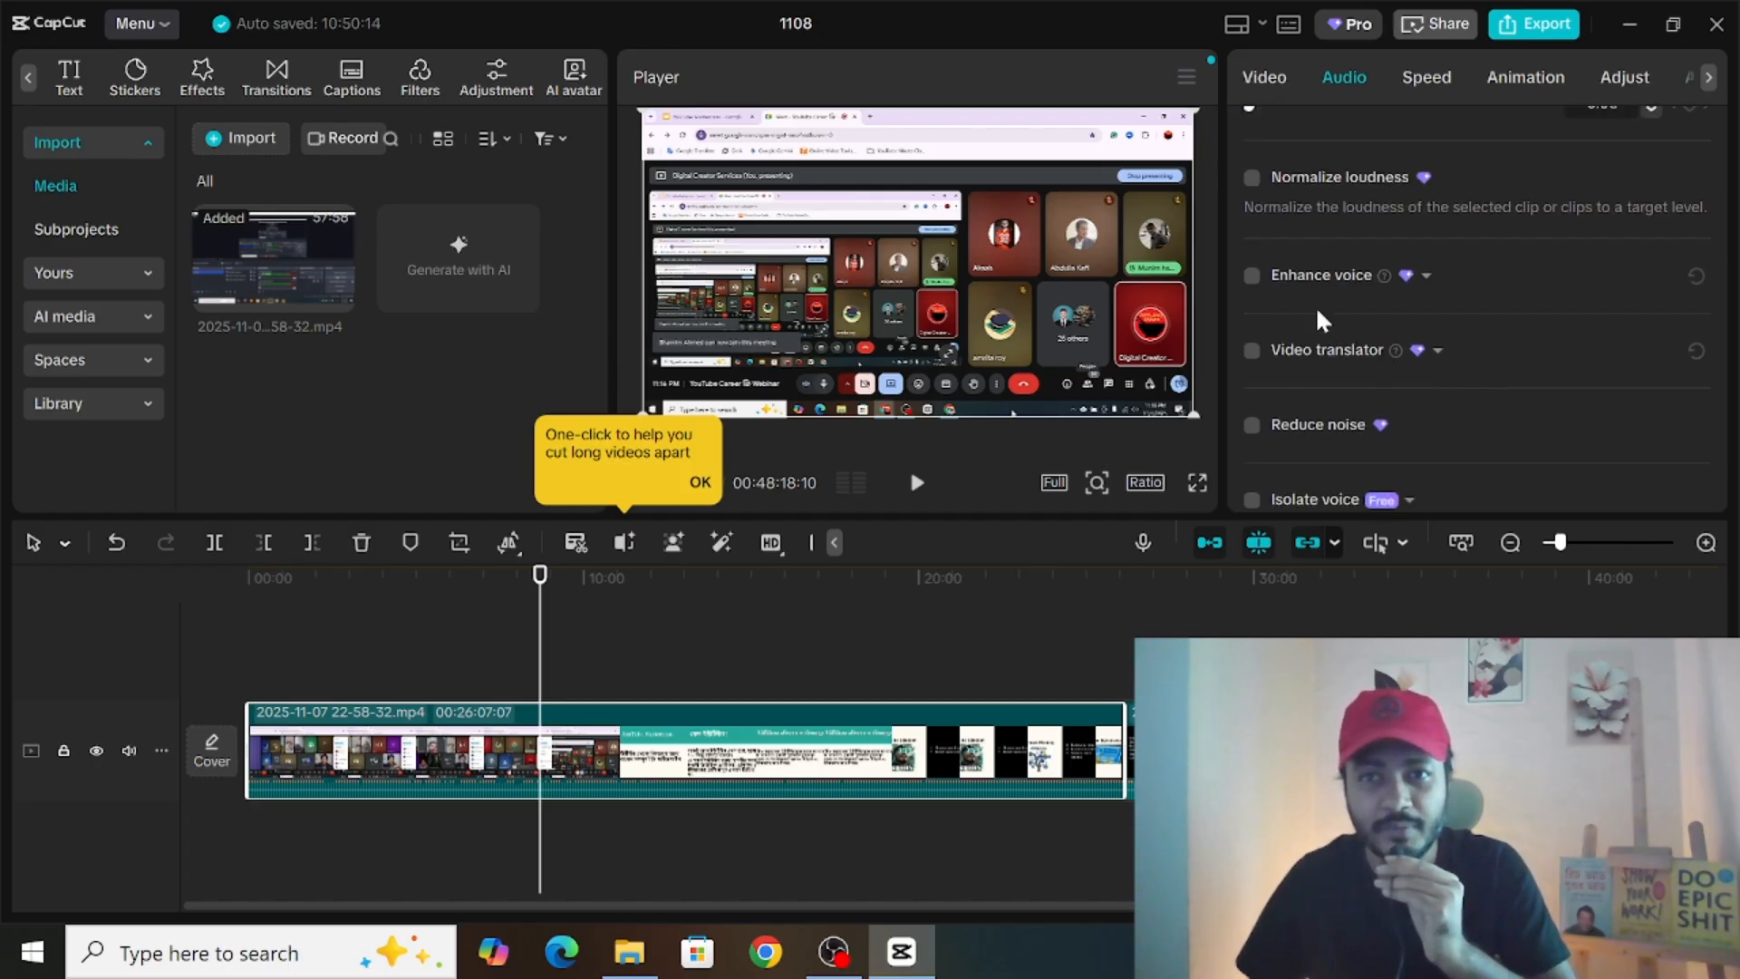
scroll(1425, 353, "down", 2)
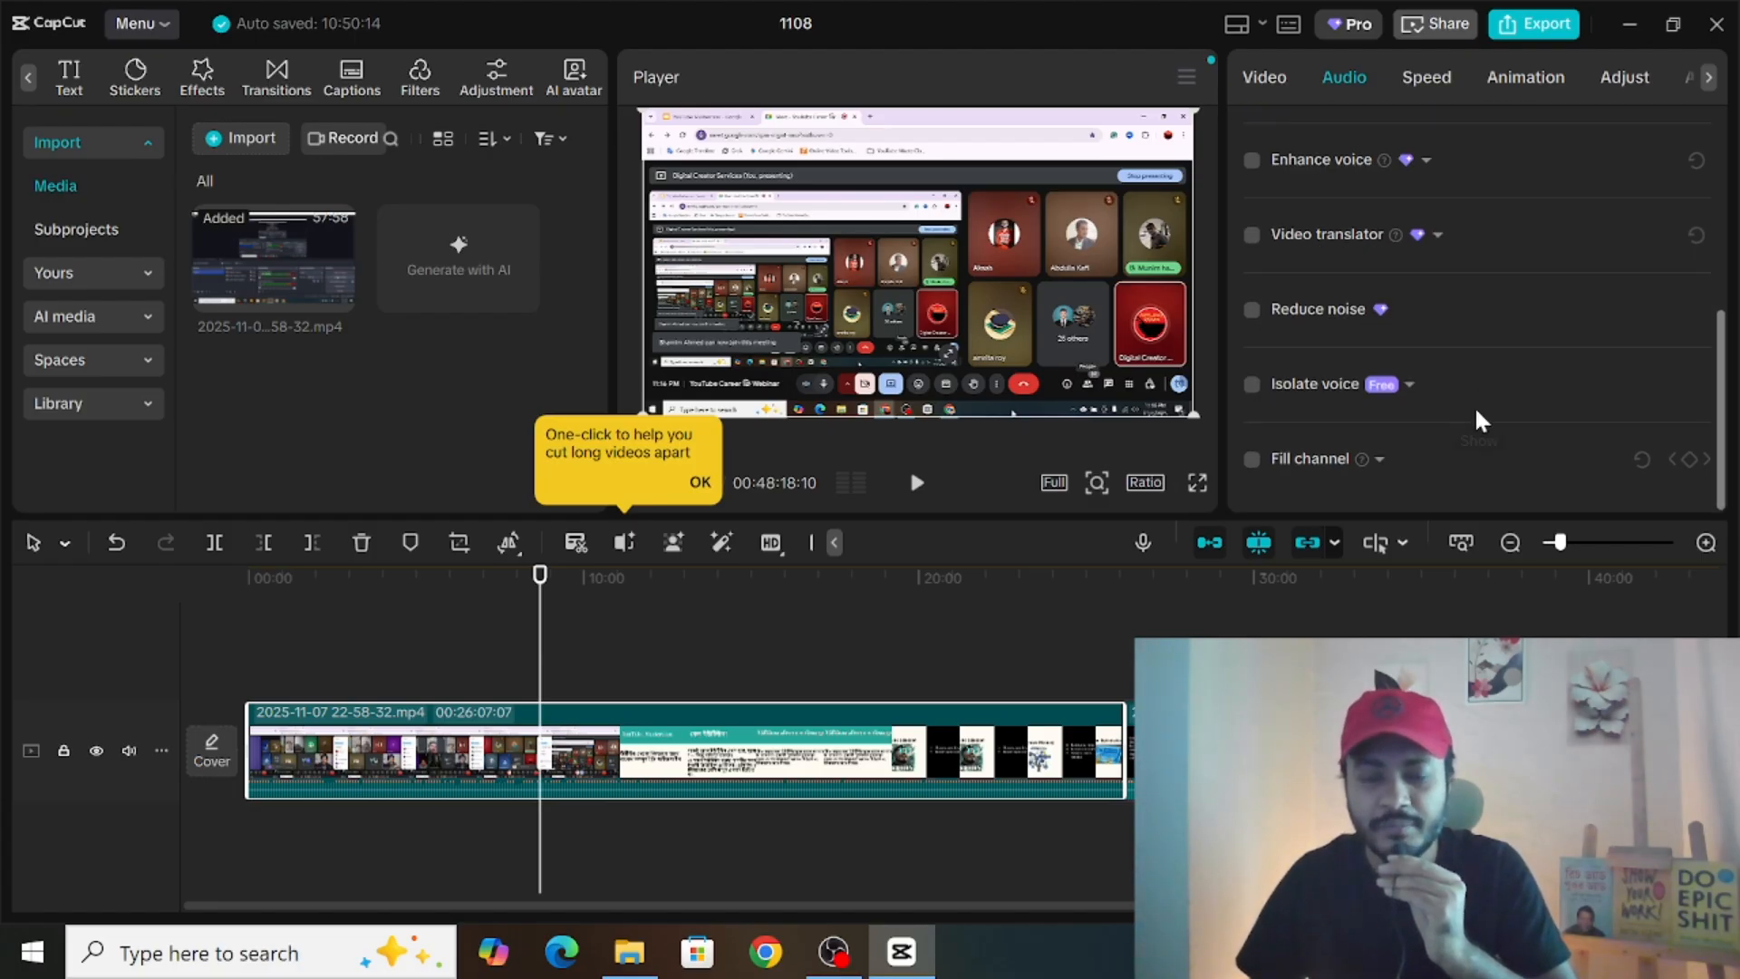
scroll(1475, 405, "up", 5)
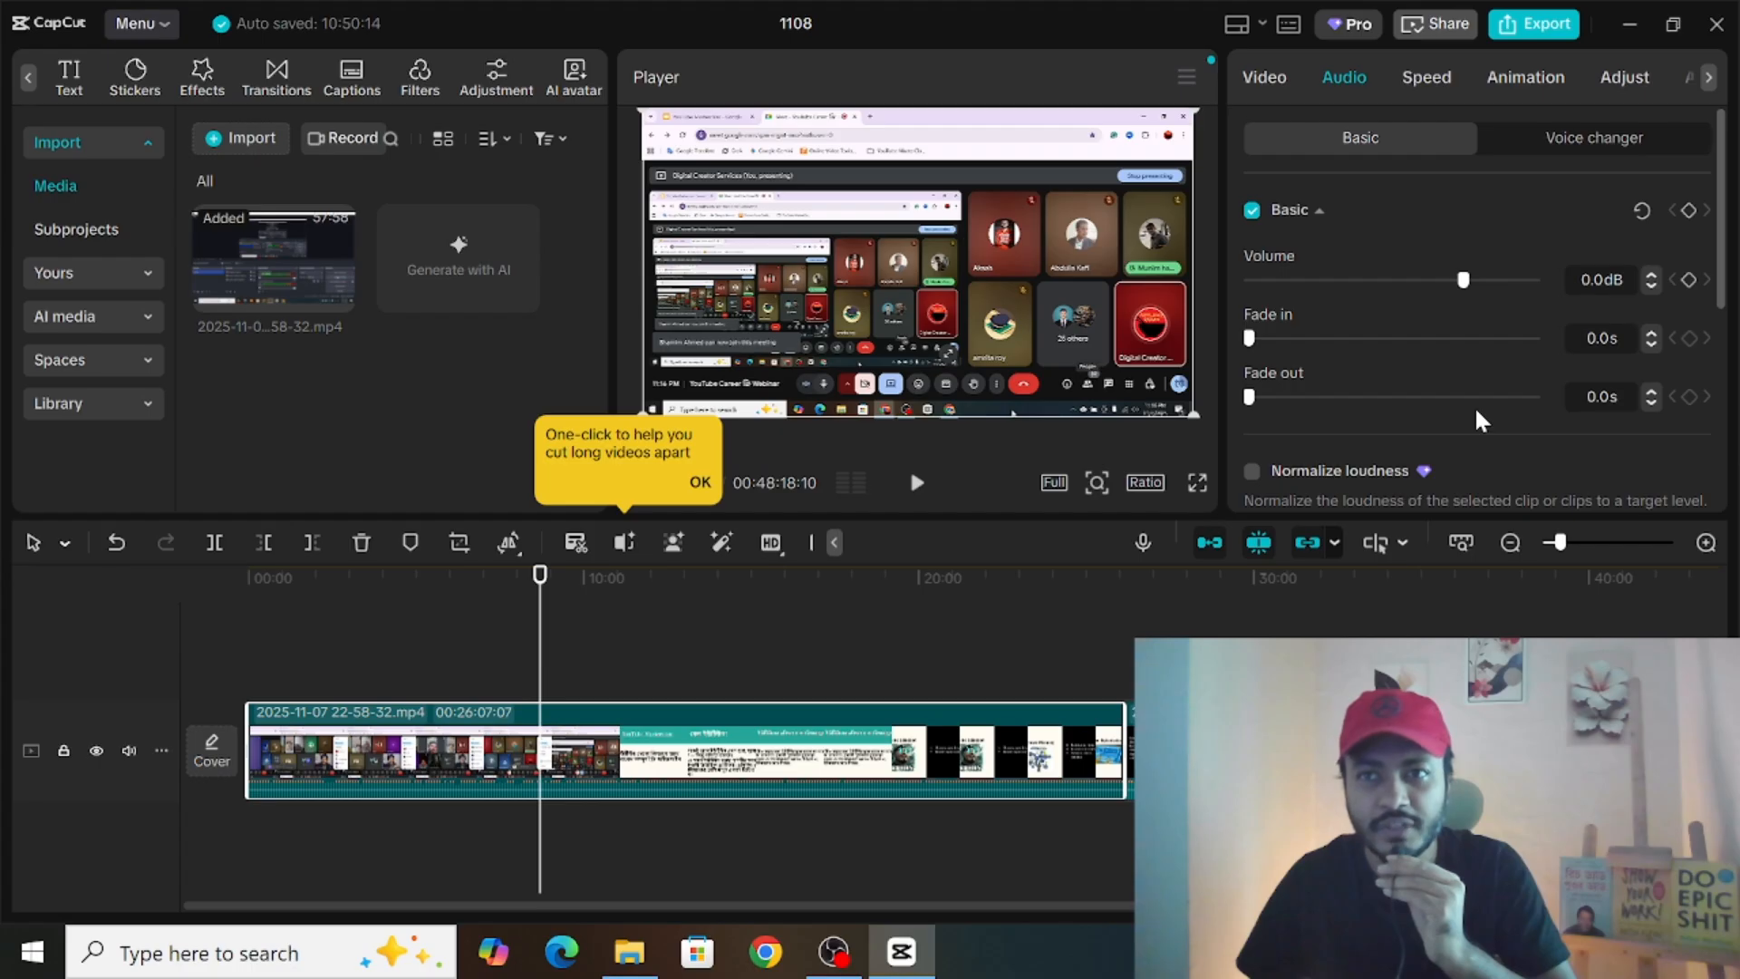
left_click(1425, 76)
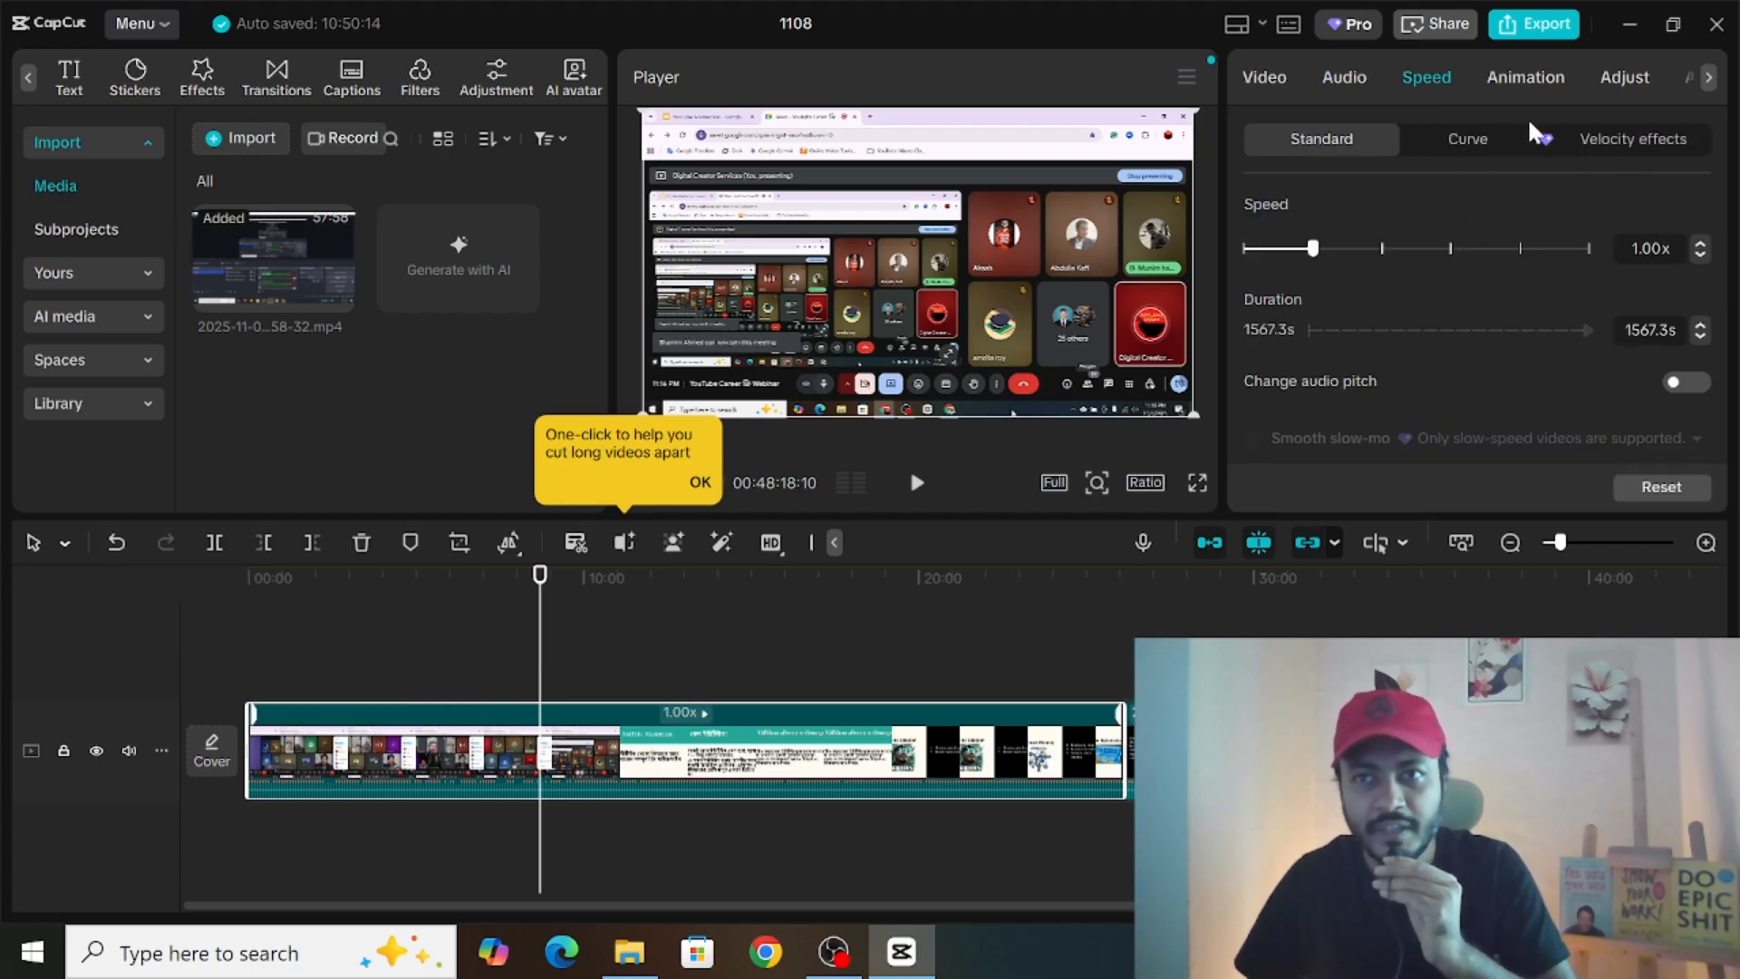
left_click(1526, 76)
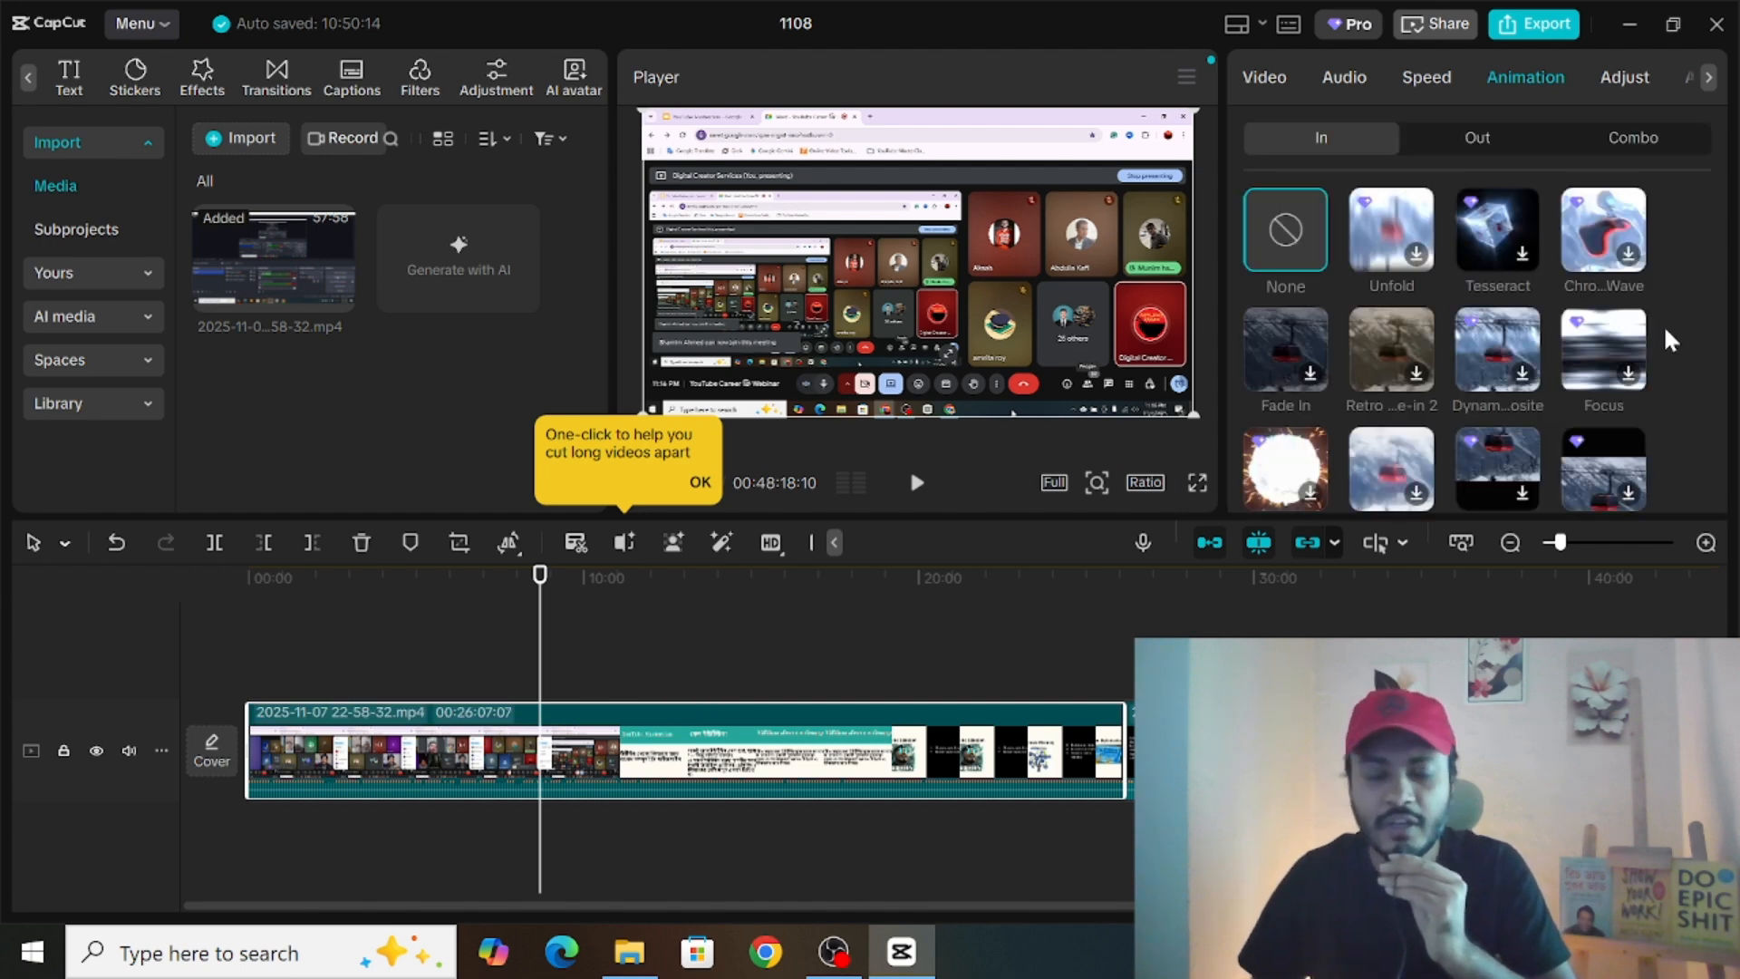
left_click(1269, 77)
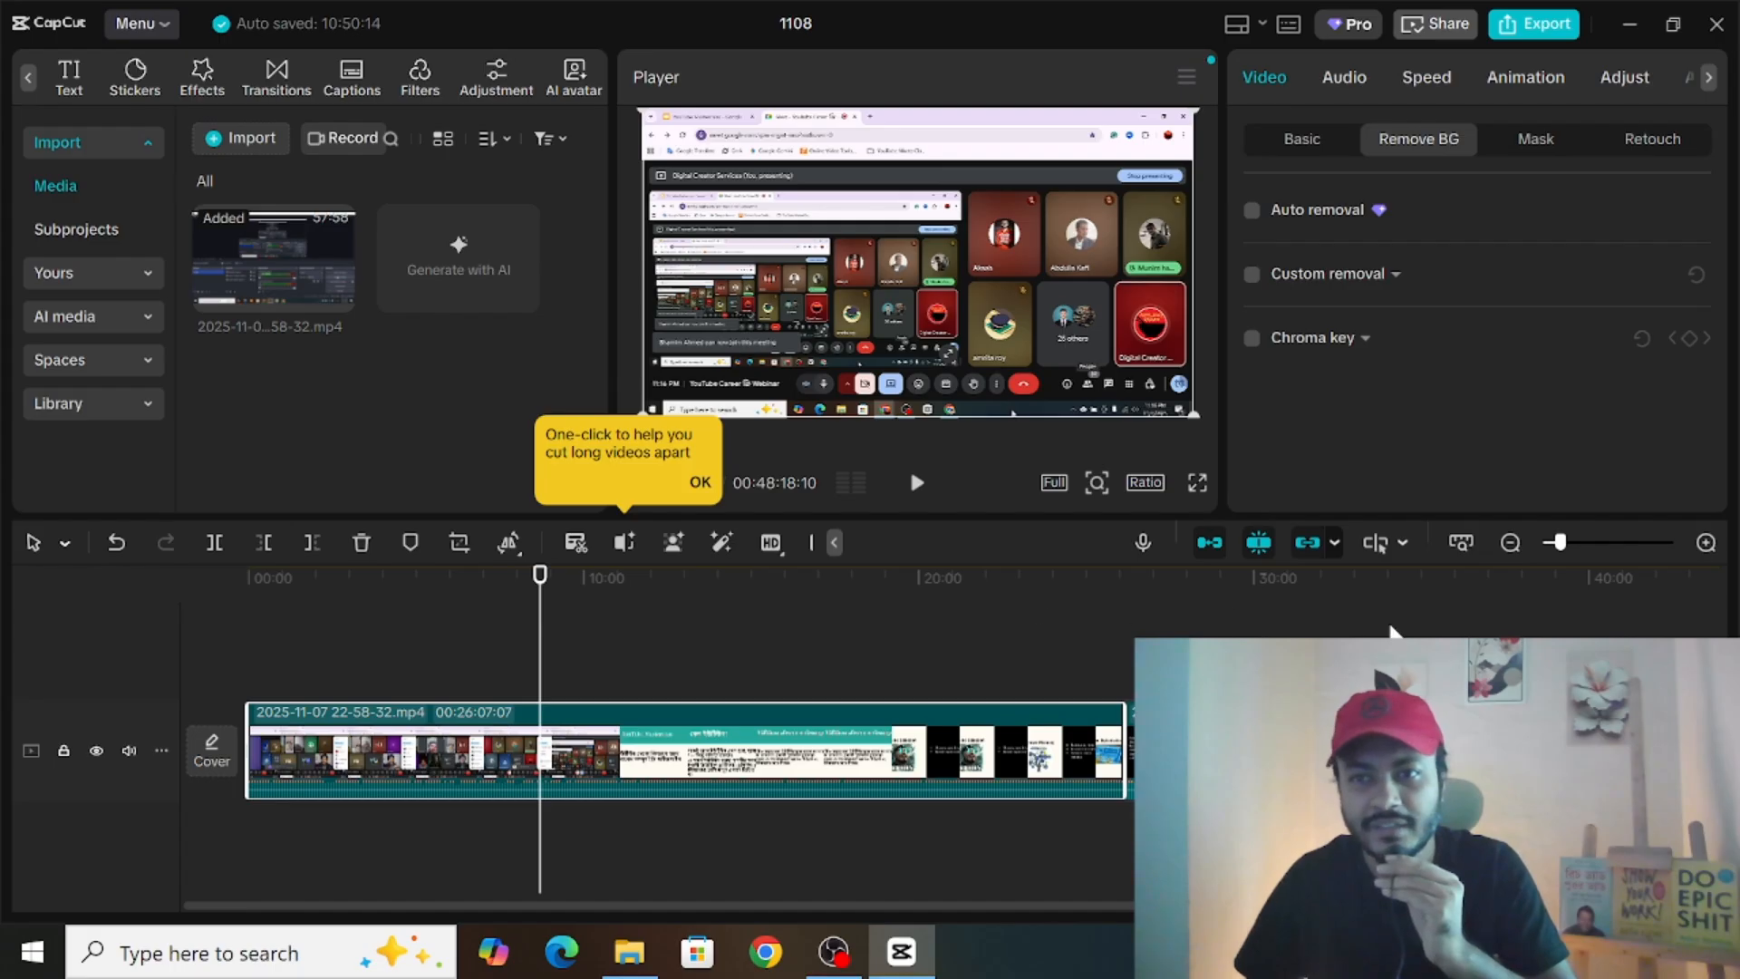